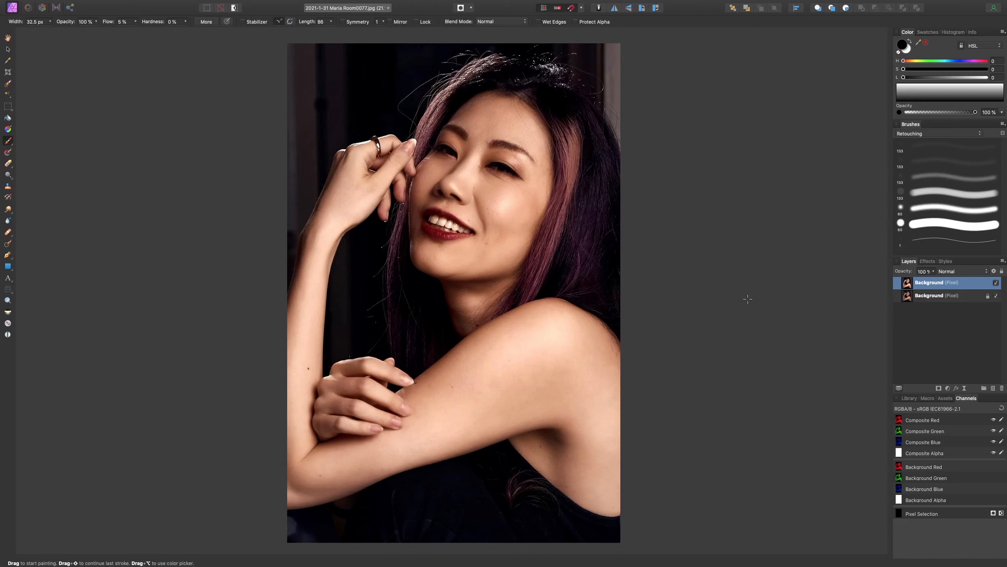
Compare the retouched portrait with the original by toggling the visibility of the upper Background layer.
left_click(996, 283)
left_click(996, 283)
left_click(996, 282)
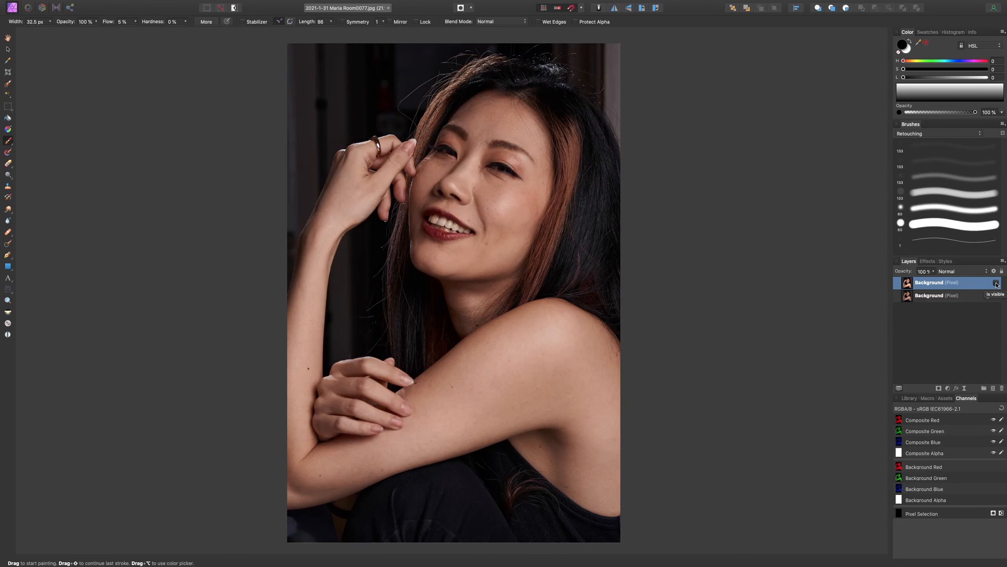
left_click(996, 283)
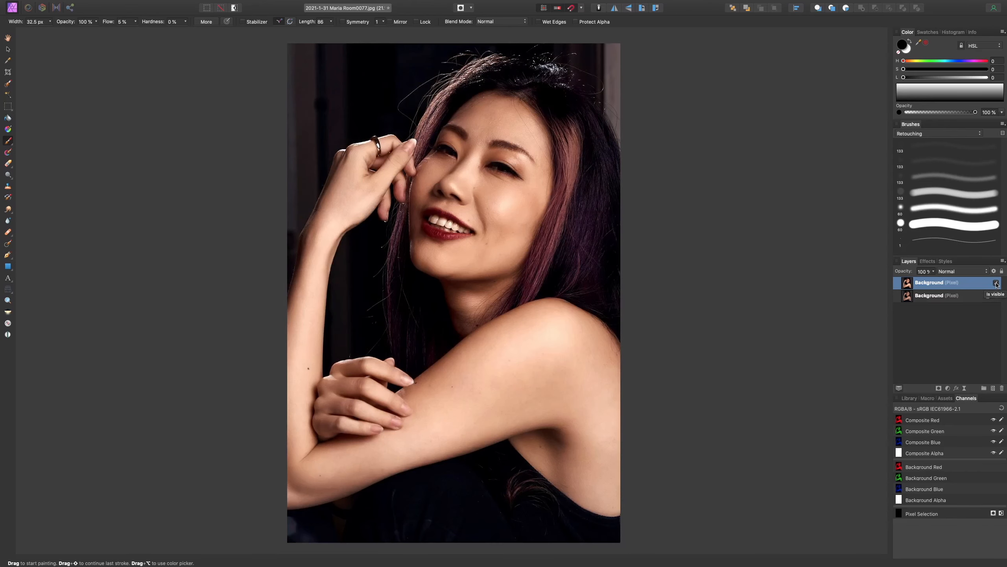
left_click(996, 283)
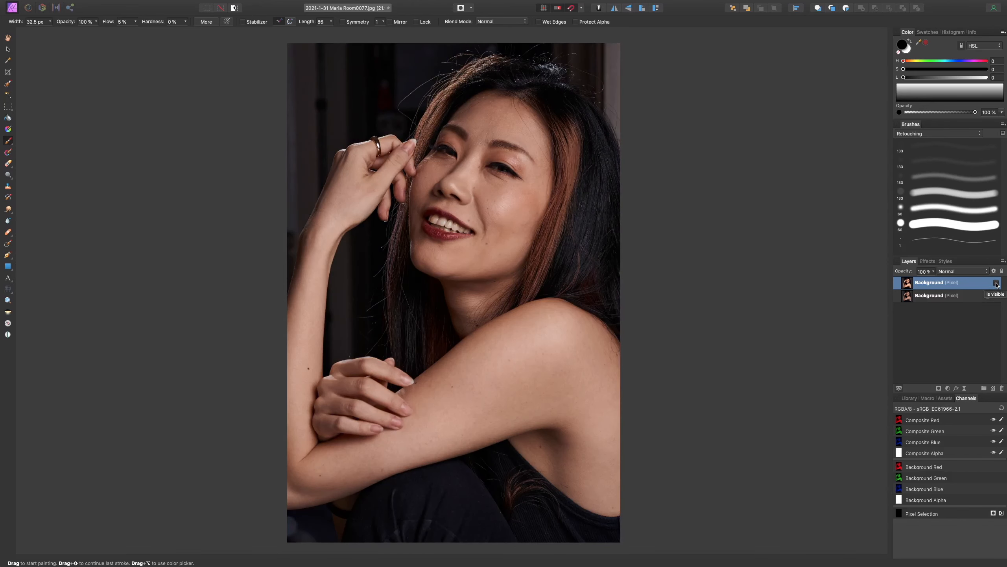
left_click(996, 283)
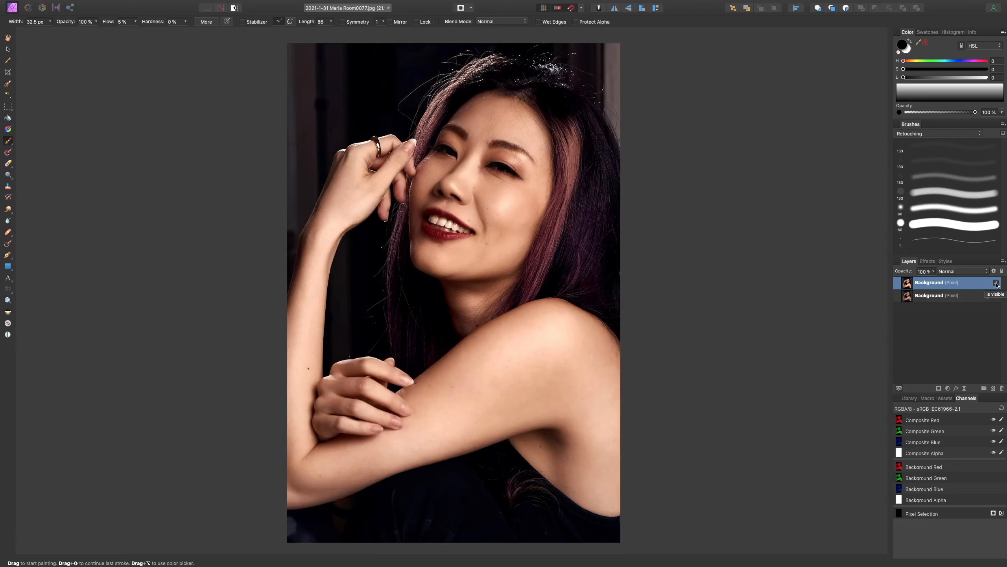
left_click(996, 282)
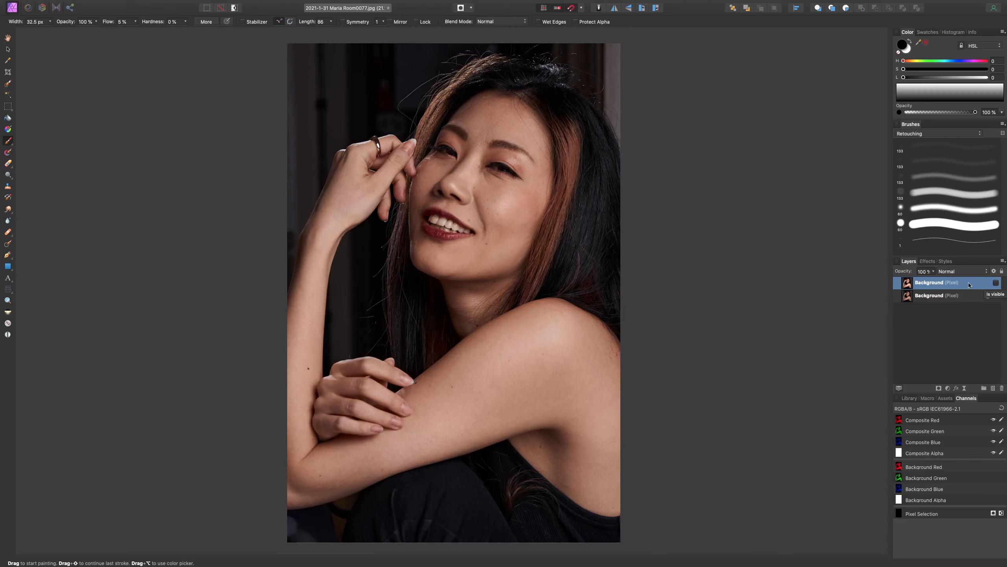
Examine the face and skin up close, switching the upper Background layer on and off to compare both versions.
scroll(645, 291, "up", 5)
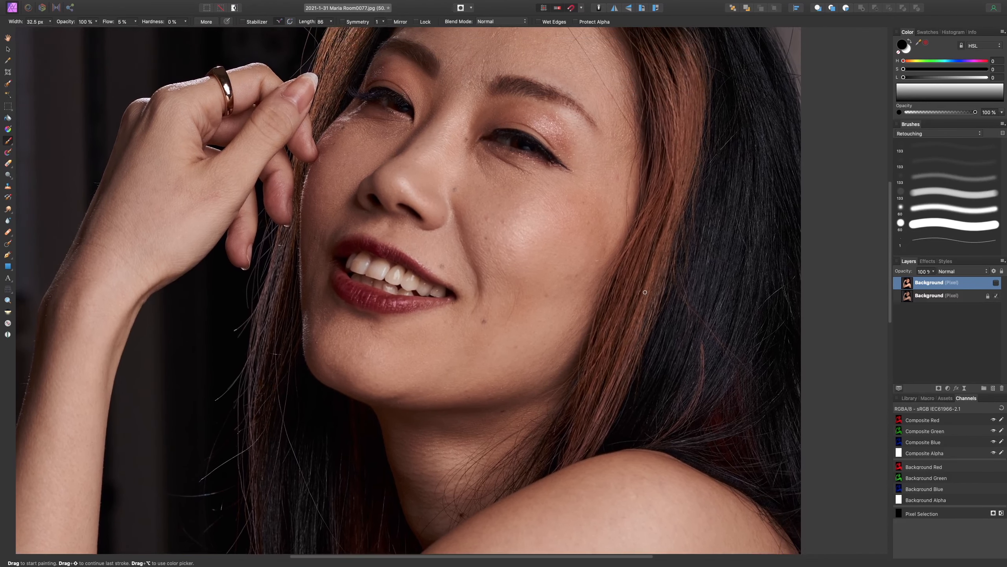
scroll(645, 292, "up", 2)
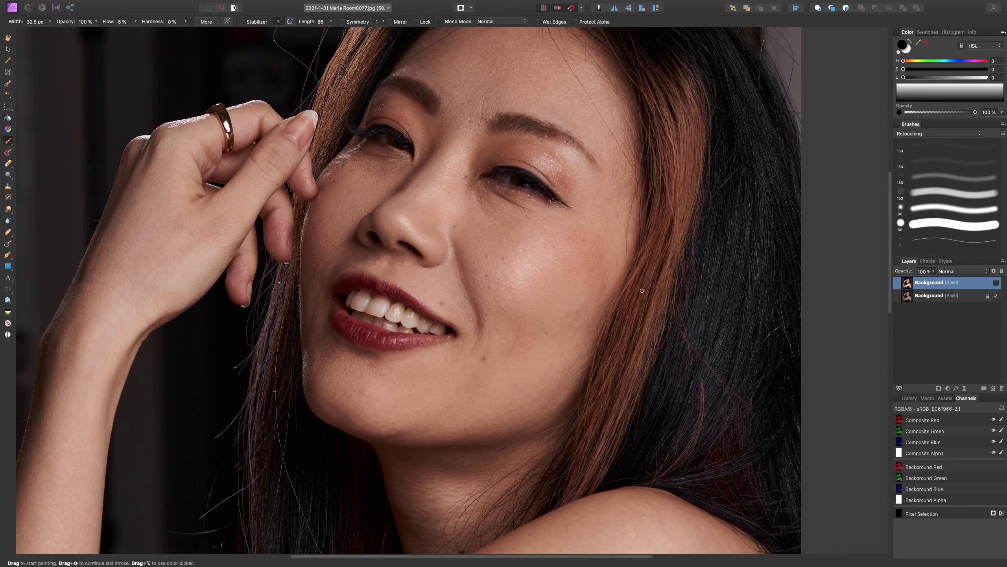
scroll(642, 290, "down", 3)
key("super+equal")
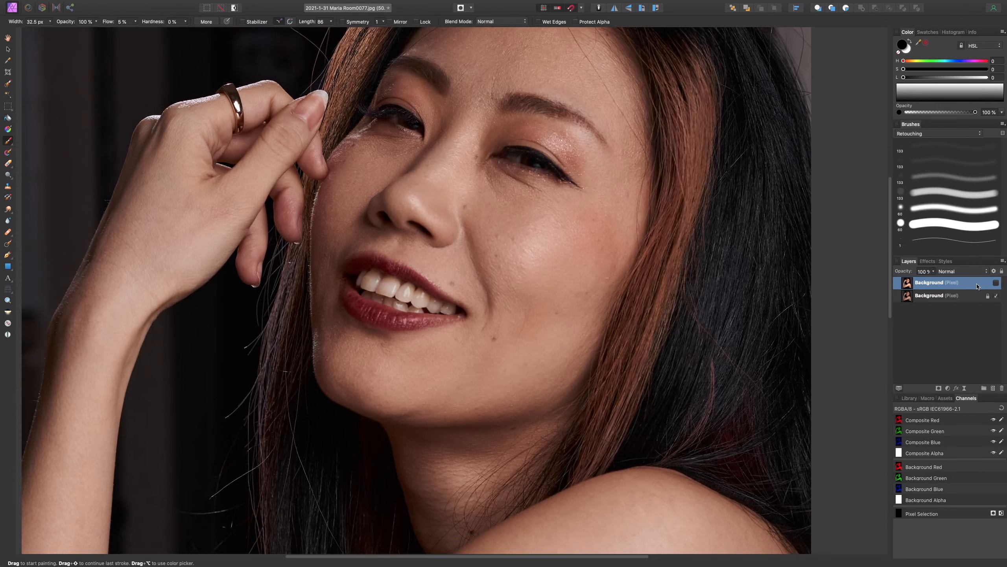
left_click(996, 282)
scroll(774, 320, "left", 2)
scroll(802, 318, "up", 1)
left_click(996, 282)
left_click(996, 282)
left_click(996, 282)
left_click(996, 282)
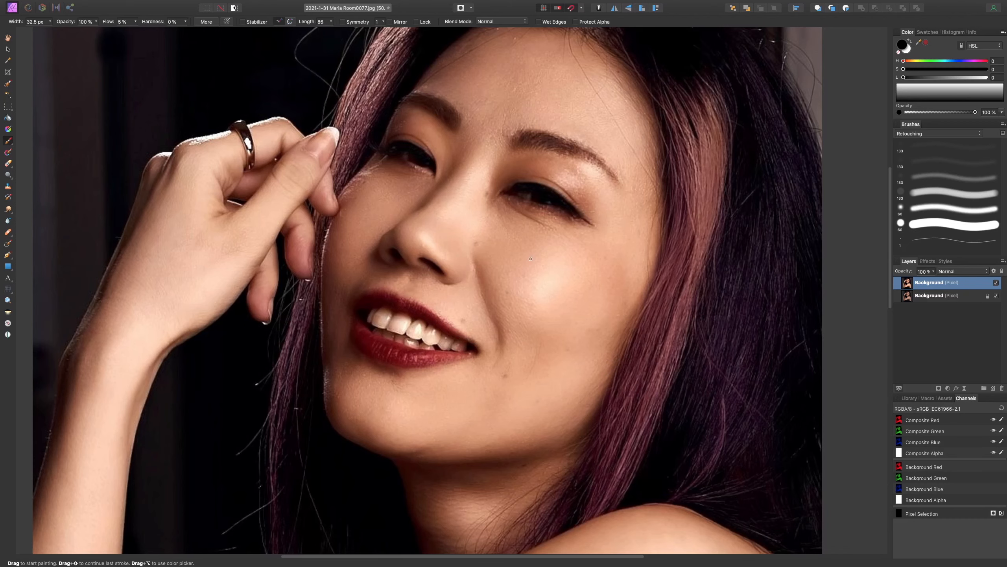
left_click(996, 283)
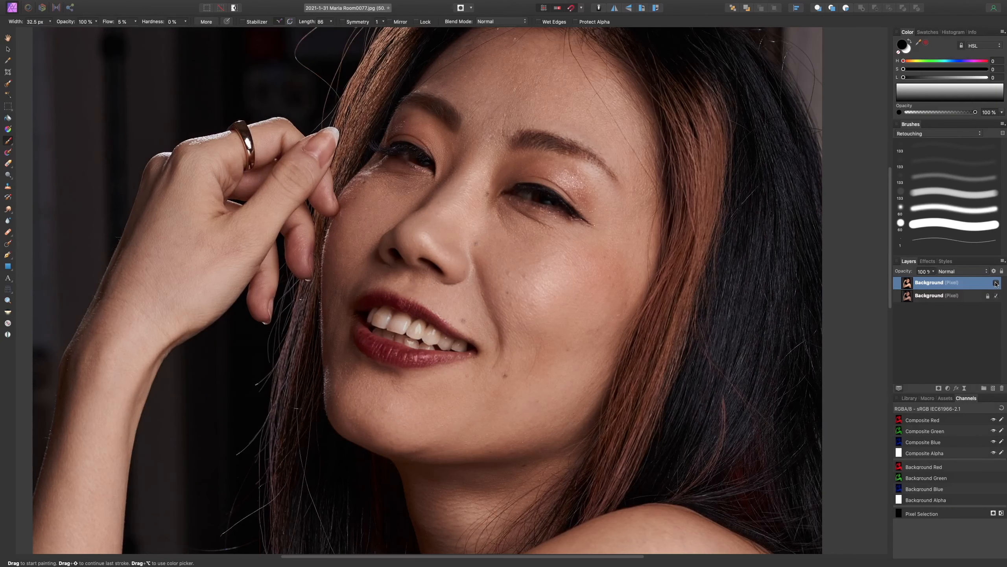
left_click(995, 283)
Examine the retouched hair and flyaway strands, and compare the whole portrait's skin and clothing with the original.
scroll(489, 410, "down", 3)
scroll(488, 410, "up", 4)
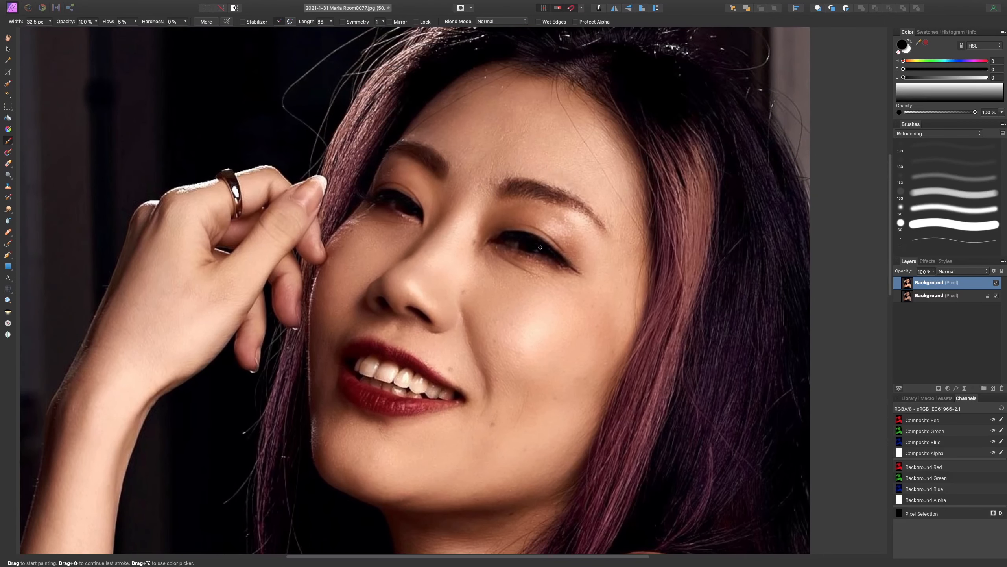
scroll(325, 100, "up", 2)
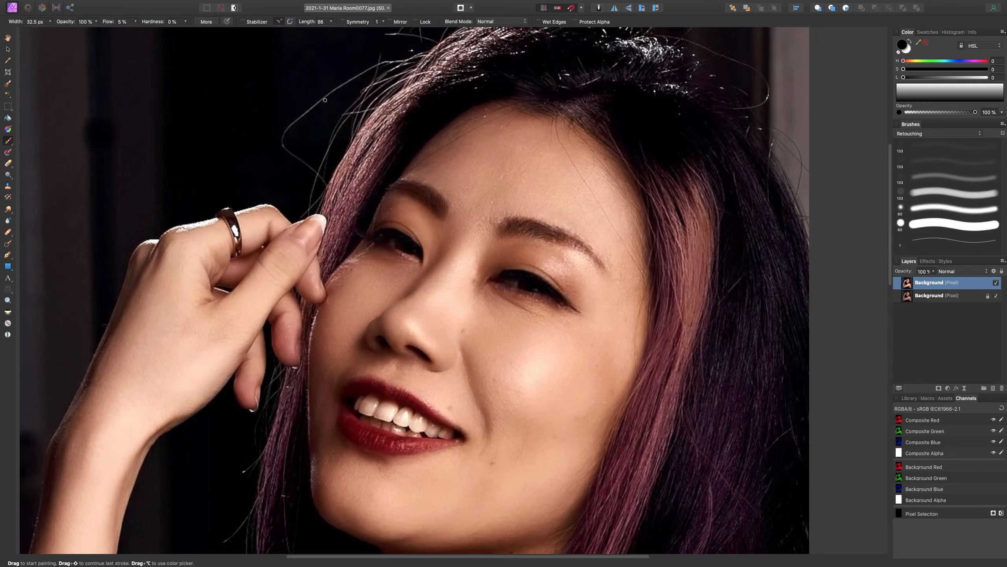
scroll(515, 272, "down", 5)
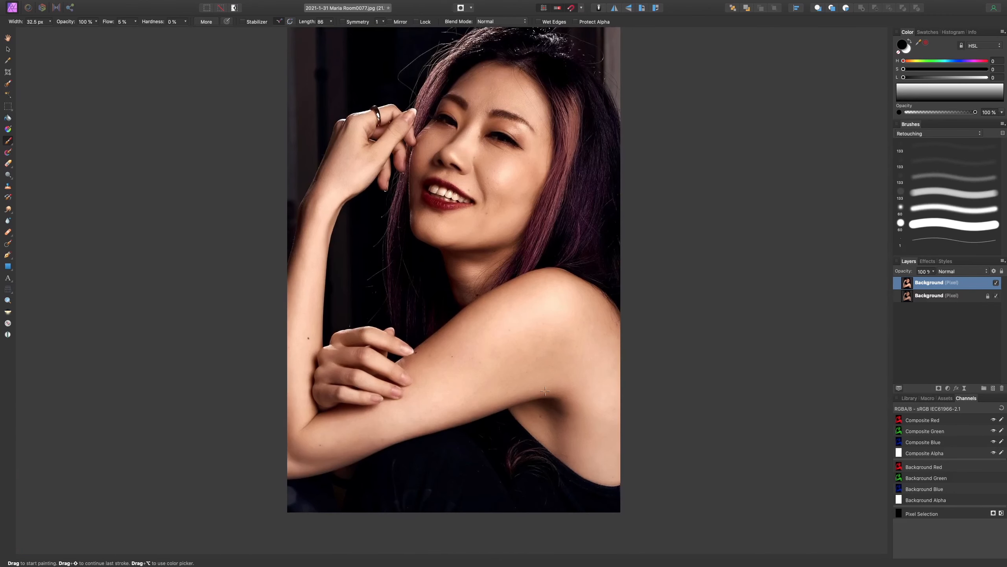
key("super+h")
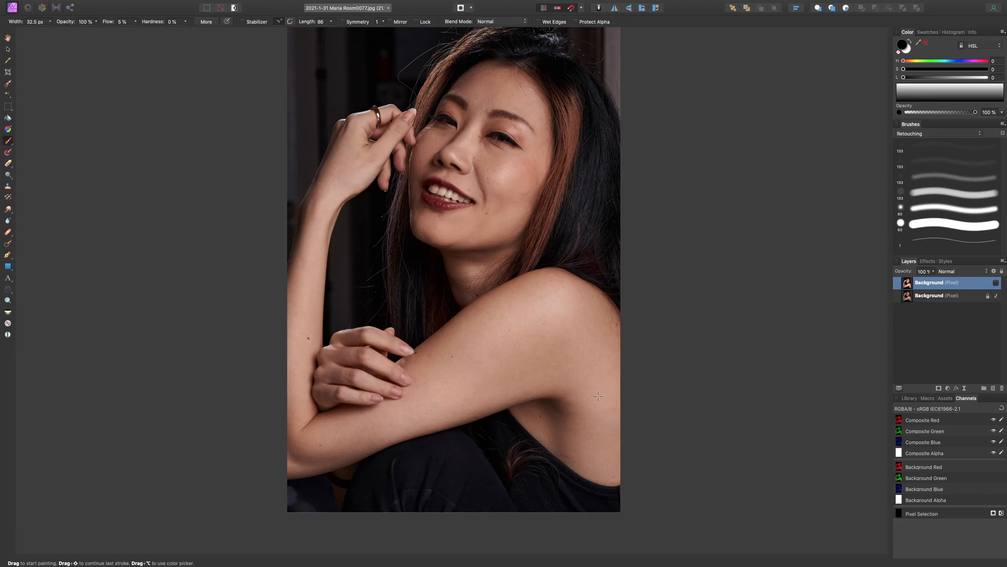
left_click(996, 282)
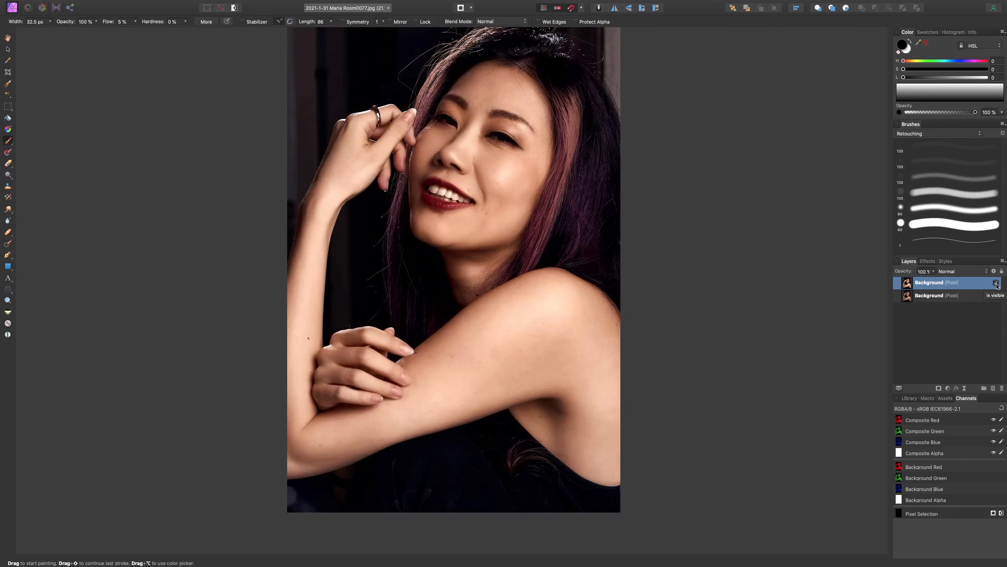
left_click(996, 282)
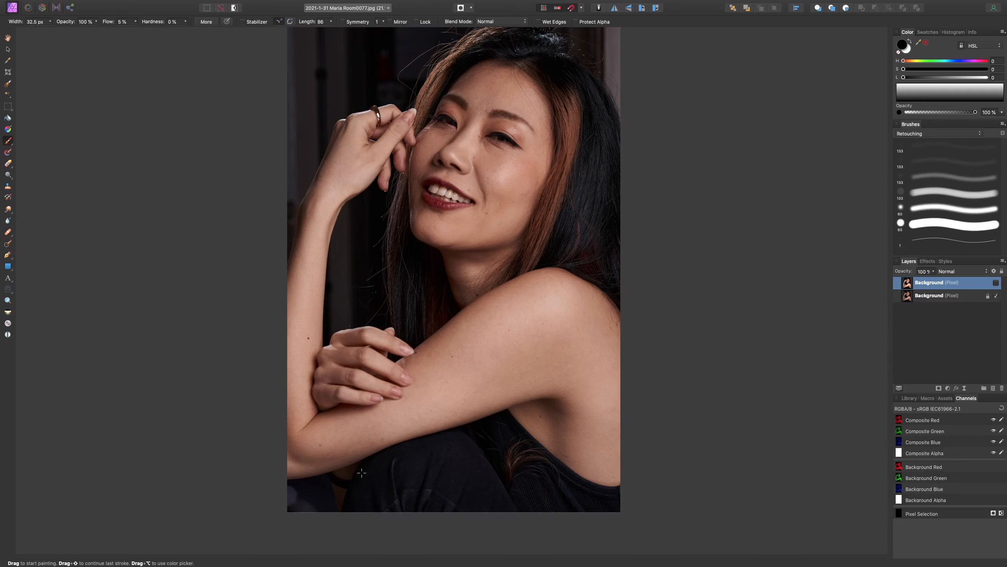
scroll(362, 472, "up", 2)
scroll(362, 472, "right", 1)
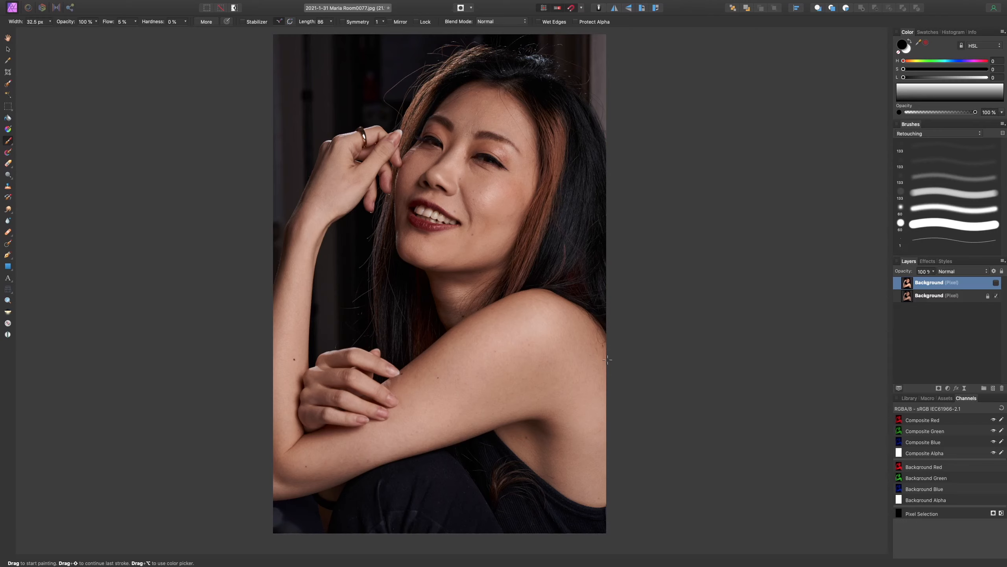
Inspect the original's facial details up close, compare them with the retouched version, and leave the upper Background layer hidden.
key("super+equal")
scroll(586, 350, "up", 2)
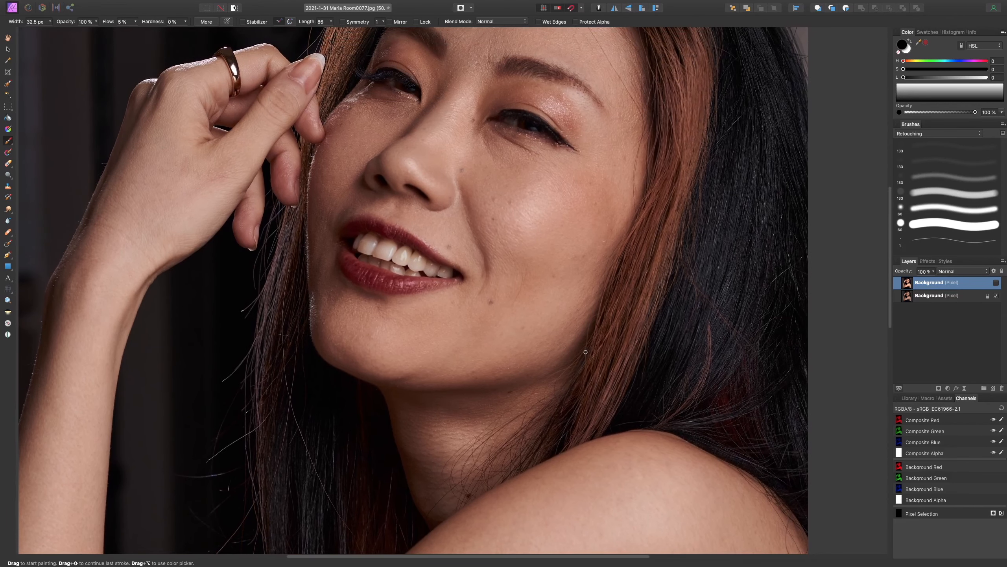
scroll(531, 249, "up", 3)
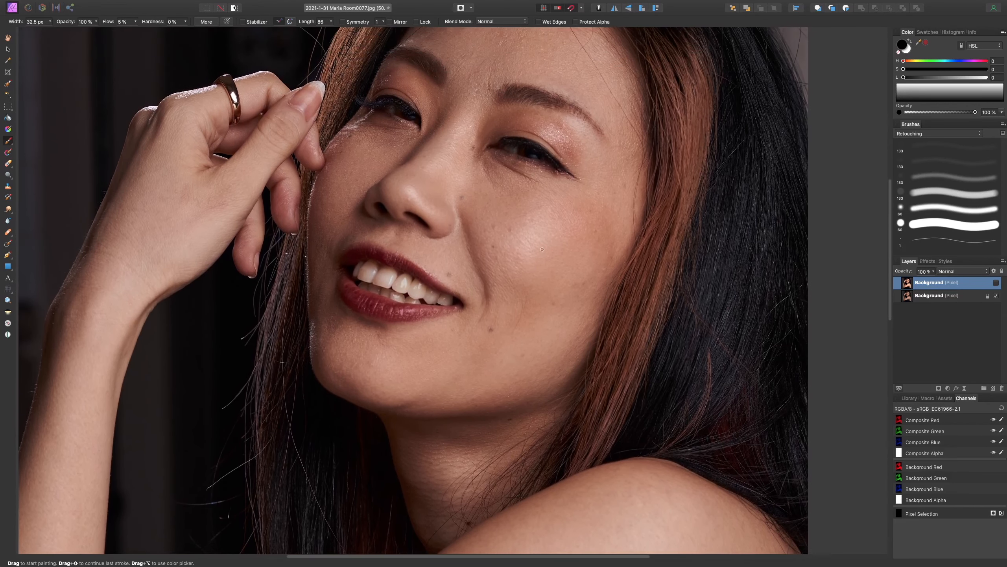
scroll(512, 180, "up", 3)
scroll(555, 188, "up", 3)
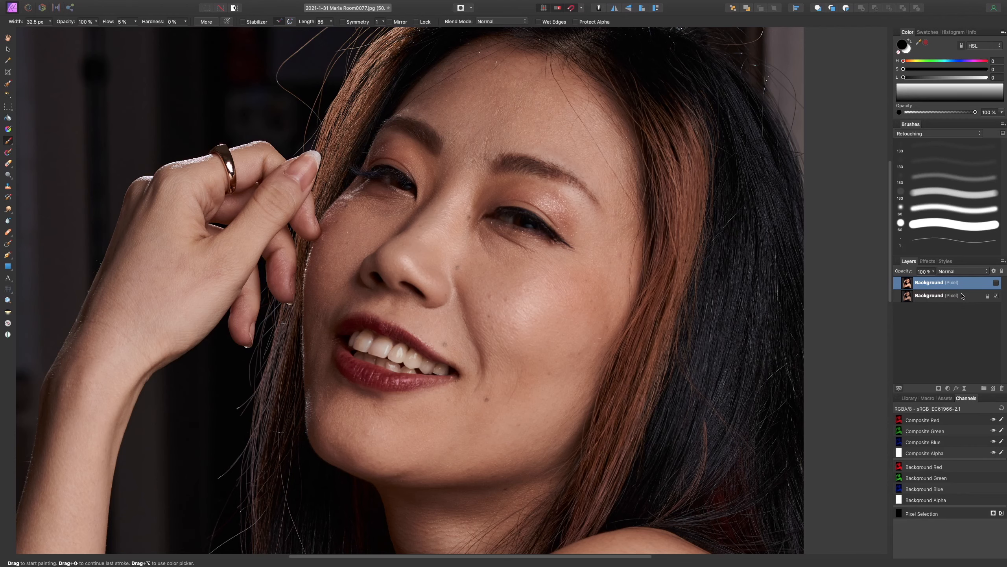
left_click(996, 283)
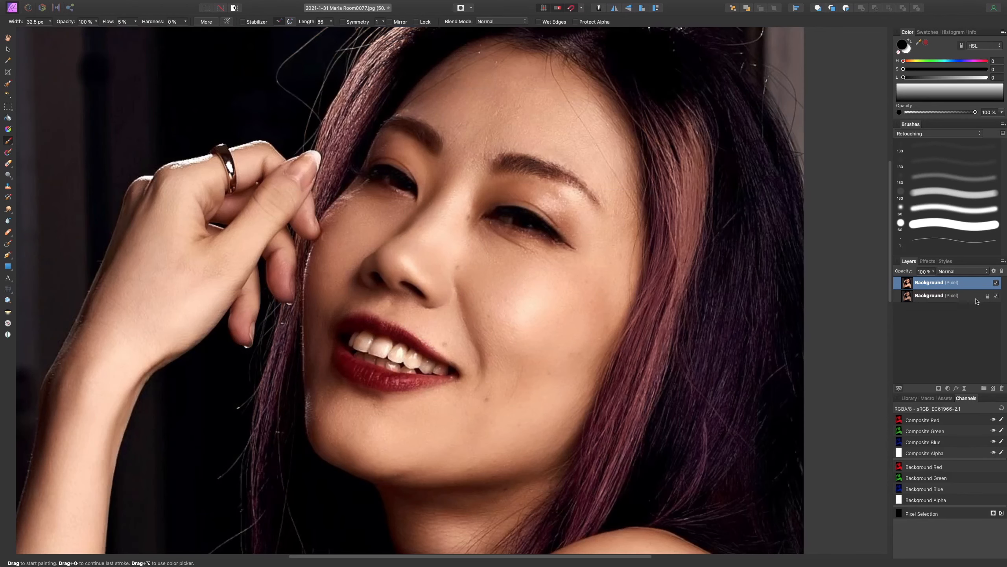
left_click(996, 283)
Select the original locked Background layer and run the BRG Retouch suite macro on it.
left_click(936, 295)
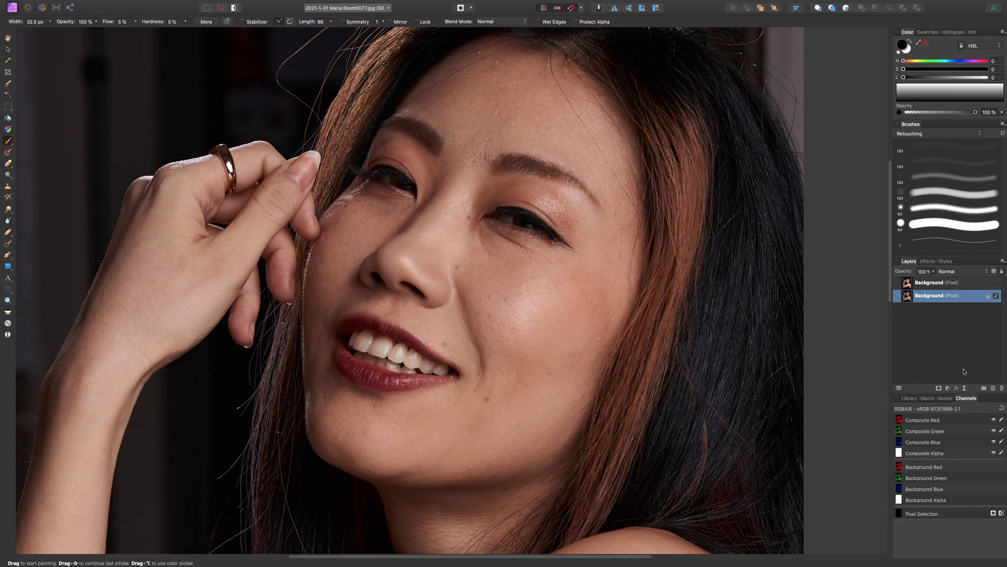
left_click(928, 400)
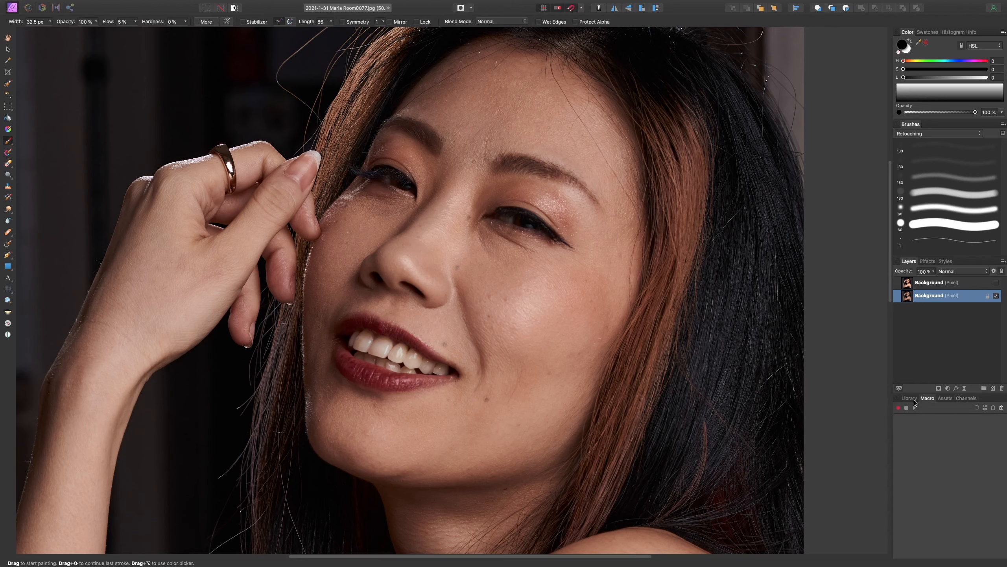
left_click(914, 399)
left_click(966, 502)
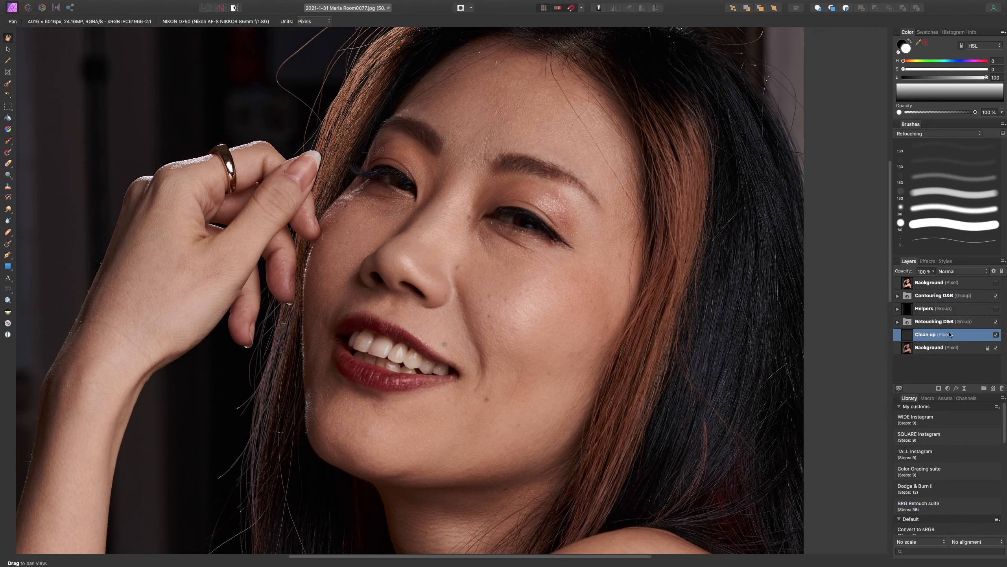
Set the Inpainting Brush to sample Current Layer & Below for work on the Clean up layer's face area.
key("super+0")
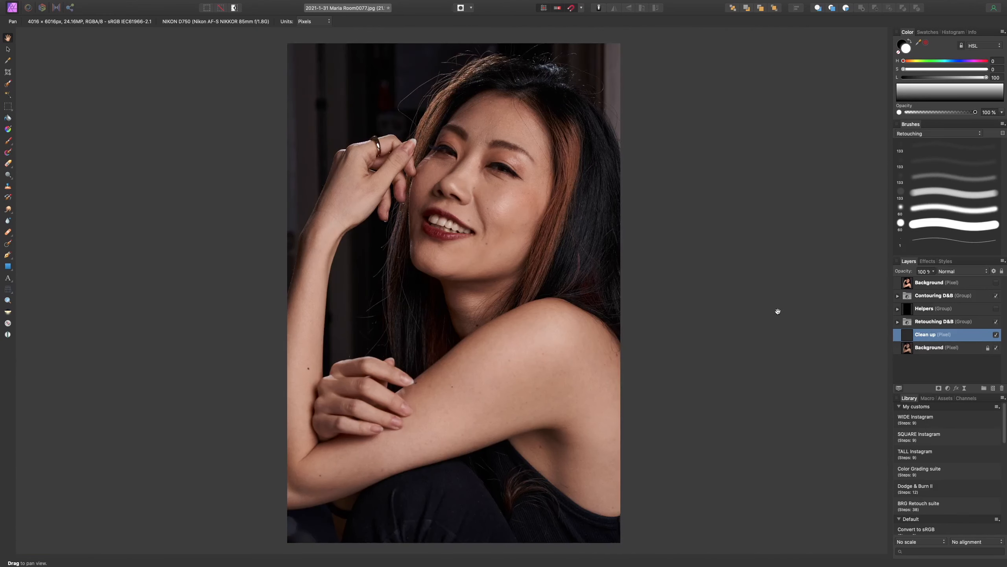
key("j")
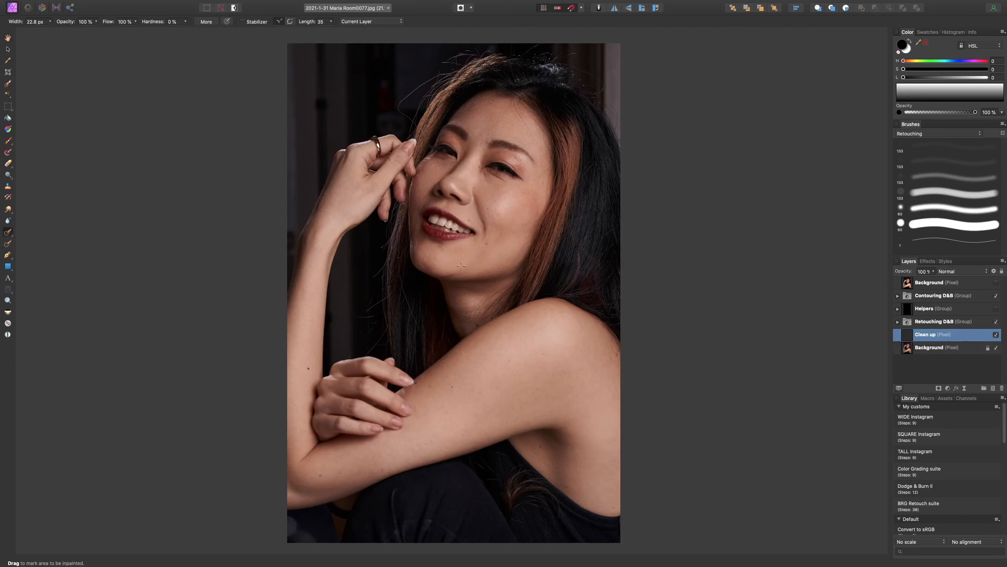
left_click(367, 21)
left_click(368, 31)
key("super+1")
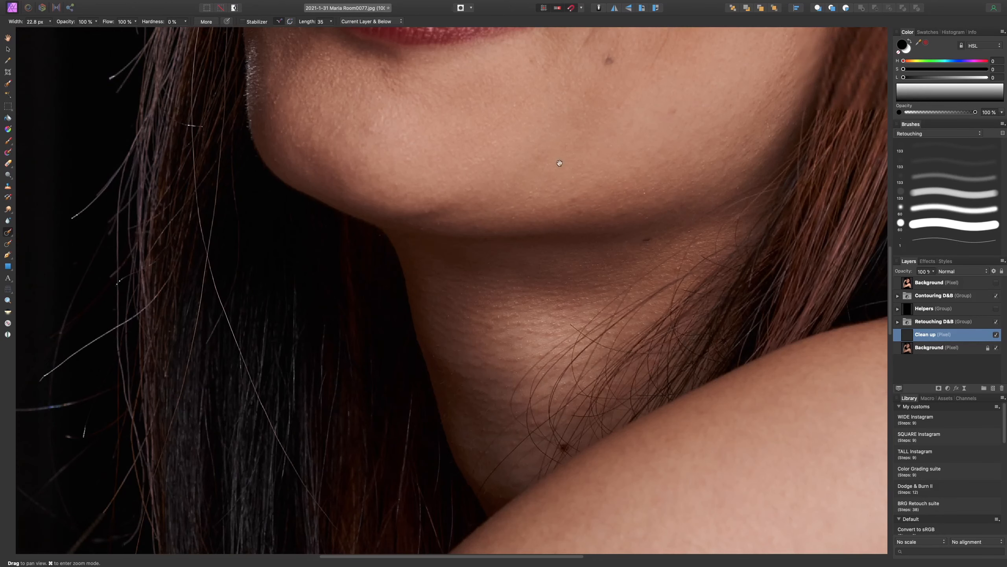
mouse_move(560, 162)
left_mouse_down()
mouse_move(506, 424)
mouse_move(510, 461)
left_mouse_up()
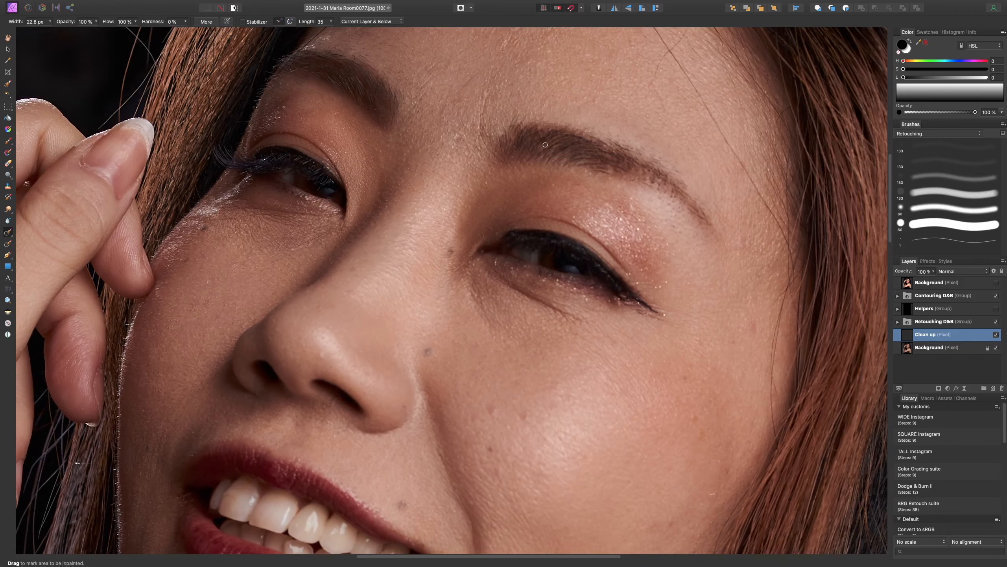
Try an inpainting stroke on the forehead with the soft-edged brush.
key("super+minus")
mouse_move(492, 105)
left_mouse_down()
mouse_move(492, 173)
mouse_move(490, 164)
left_mouse_up()
key("bracketright")
key("bracketright")
key("bracketright")
key("bracketright")
key("bracketright")
key("bracketright")
key("super+z")
key("bracketleft")
key("bracketleft")
key("bracketleft")
key("bracketleft")
key("bracketleft")
key("bracketleft")
Set the brush hardness to 100% and inpaint the stray hairs crossing the forehead.
key("shift+bracketright")
key("shift+bracketright")
key("shift+bracketright")
key("shift+bracketright")
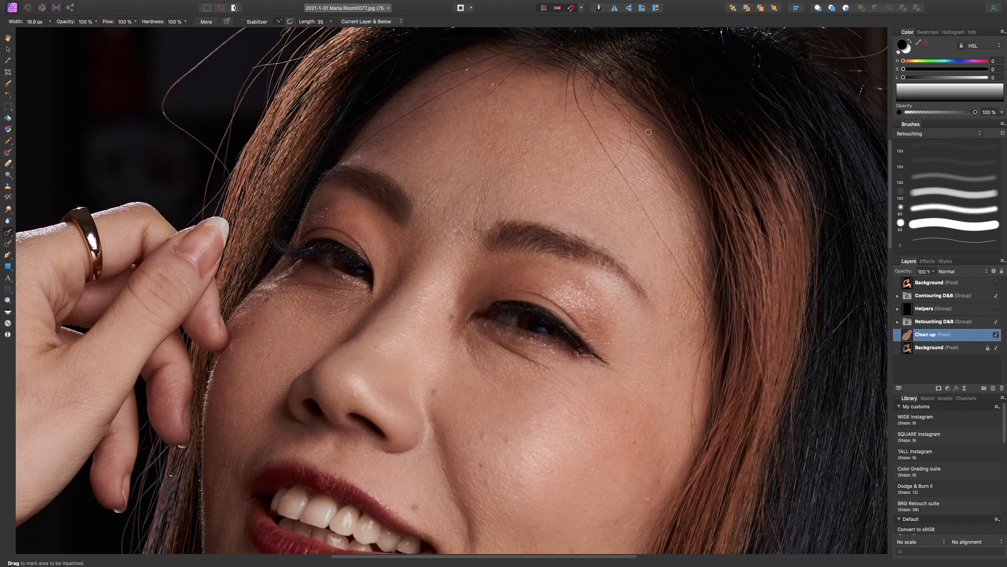
key("bracketleft")
mouse_move(698, 296)
left_mouse_down()
mouse_move(649, 216)
mouse_move(572, 82)
left_mouse_up()
mouse_move(510, 63)
left_mouse_down()
mouse_move(406, 112)
mouse_move(374, 155)
left_mouse_up()
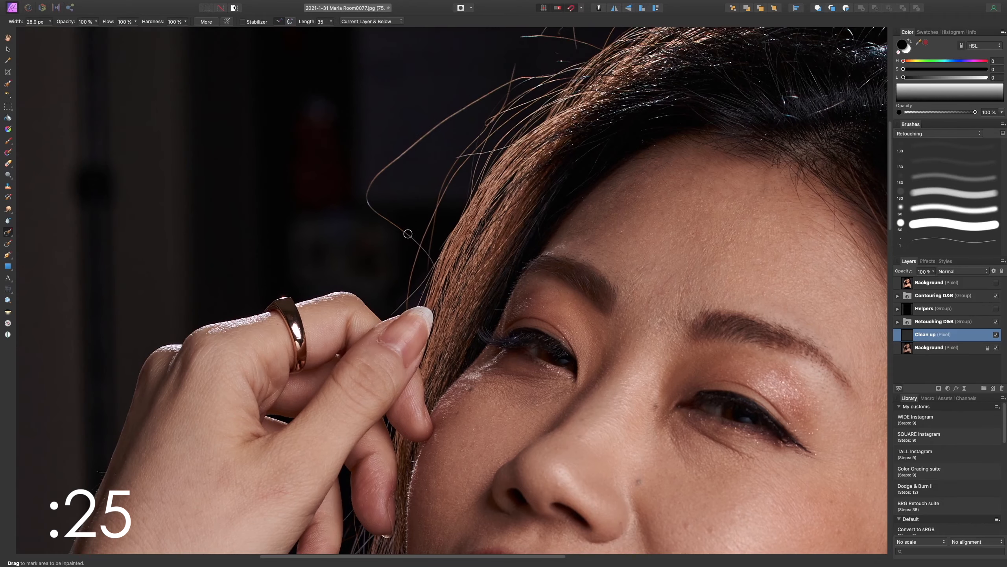
Inpaint the looping flyaway hairs against the dark background above the raised hand.
left_click_drag(414, 239, 367, 200)
left_click_drag(365, 197, 443, 122)
left_click_drag(486, 68, 421, 175)
left_click_drag(378, 230, 445, 189)
mouse_move(534, 155)
left_mouse_down()
mouse_move(463, 144)
mouse_move(510, 158)
left_mouse_up()
Enlarge the inpainting brush to about 58 px and paint out the loose hairs above the head.
key("bracketright")
key("bracketright")
key("bracketright")
key("bracketright")
left_click_drag(519, 115, 568, 112)
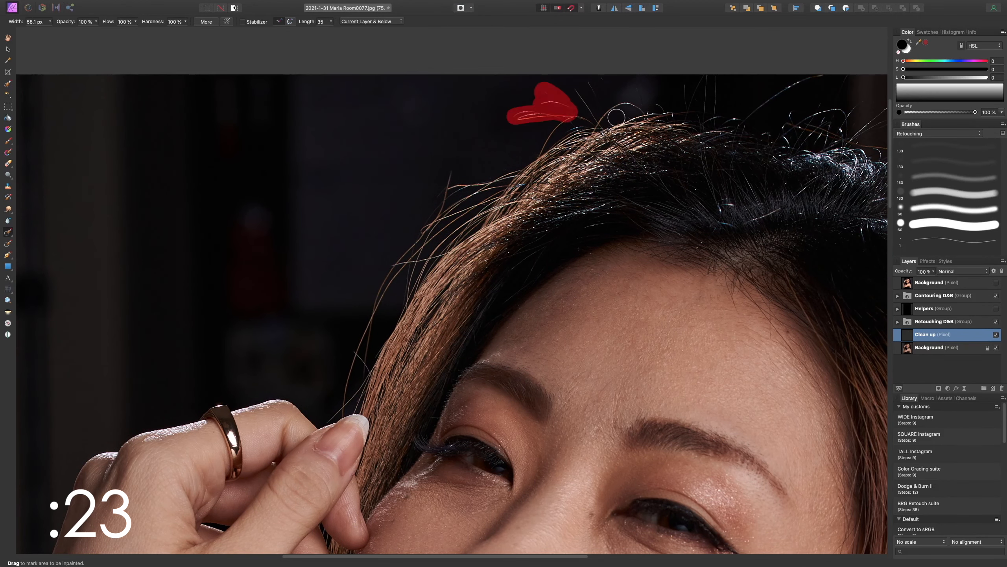
Inpaint the long flyaway hairs that stick out from the crown towards the door frame.
key("s")
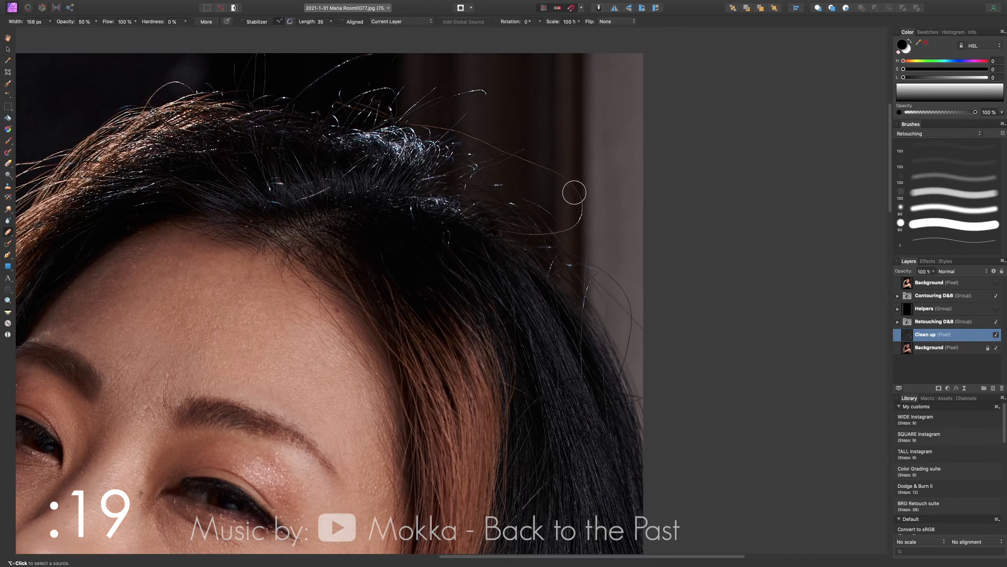
key("j")
key("j")
key("j")
left_click_drag(575, 184, 570, 227)
mouse_move(518, 156)
left_mouse_down()
mouse_move(575, 182)
mouse_move(483, 91)
mouse_move(422, 106)
left_mouse_up()
left_click_drag(472, 144, 542, 166)
Remove the remaining stray hairs along the top and outer edge of the head.
left_click_drag(295, 97, 372, 54)
key("s")
left_click_drag(232, 69, 253, 57)
key("j")
left_click_drag(436, 87, 411, 111)
left_click_drag(396, 54, 390, 72)
mouse_move(585, 218)
left_mouse_down()
mouse_move(585, 254)
mouse_move(598, 276)
left_mouse_up()
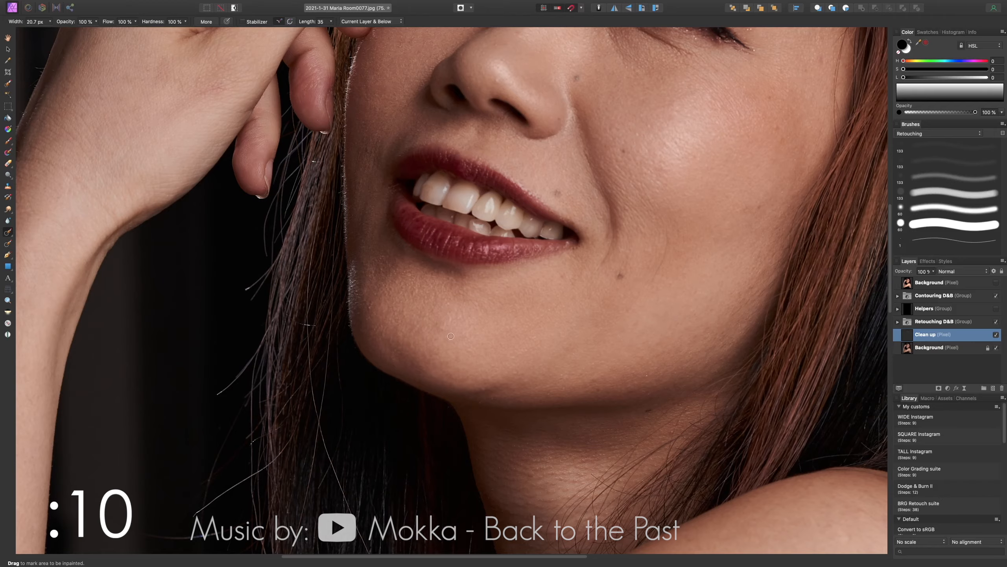
Inpaint the small skin blemishes on the lower cheek and the upper arm.
scroll(508, 303, "down", 5)
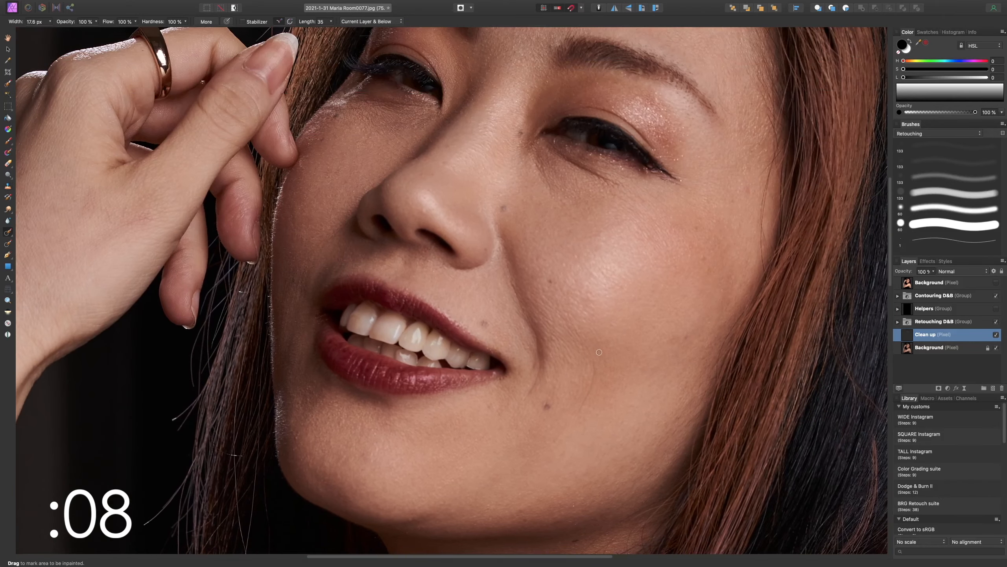
left_click_drag(550, 425, 555, 432)
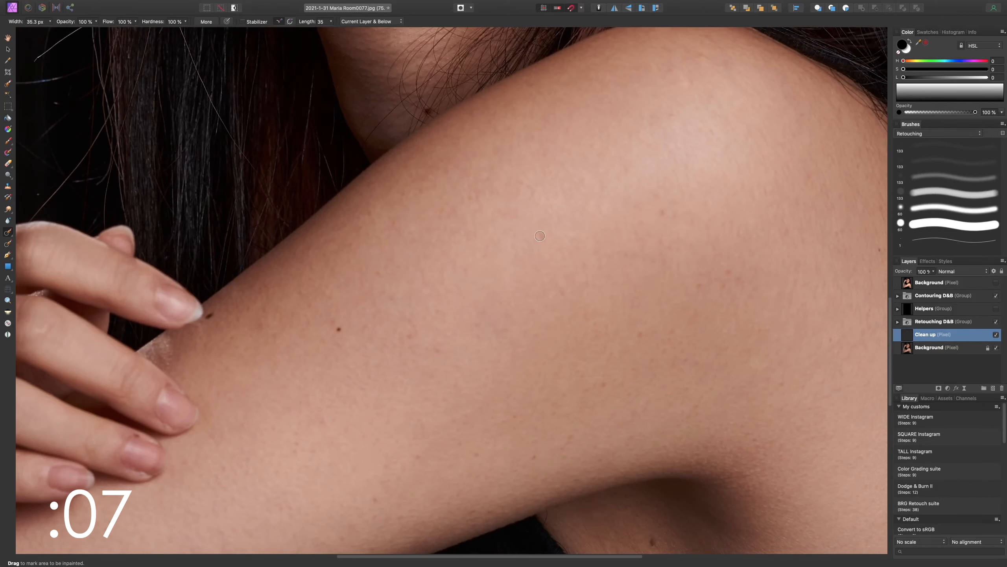
mouse_move(603, 425)
left_mouse_down()
mouse_move(647, 470)
mouse_move(572, 419)
left_mouse_up()
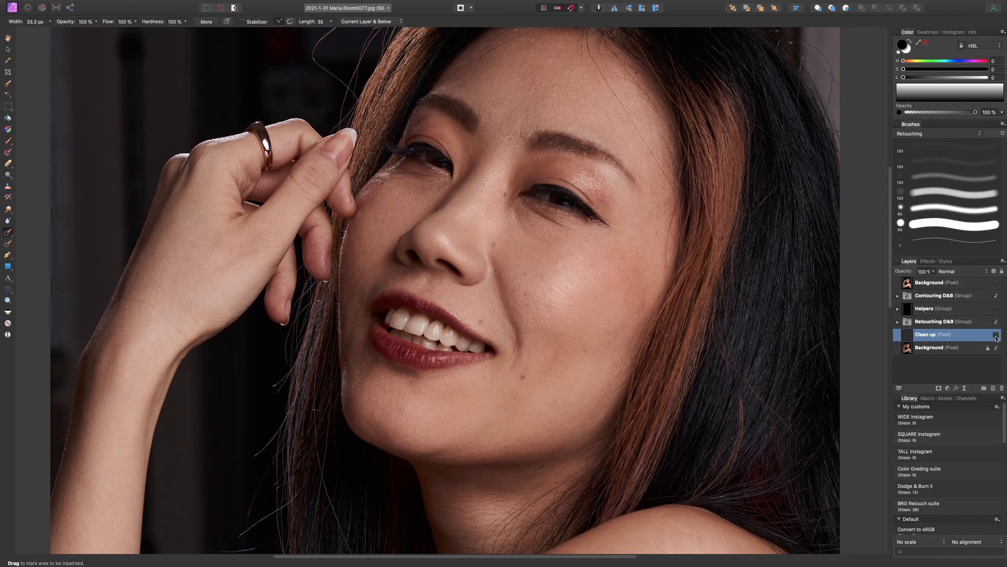
Toggle the Clean up layer's visibility repeatedly to compare the whole portrait before and after the inpainting.
key("super+minus")
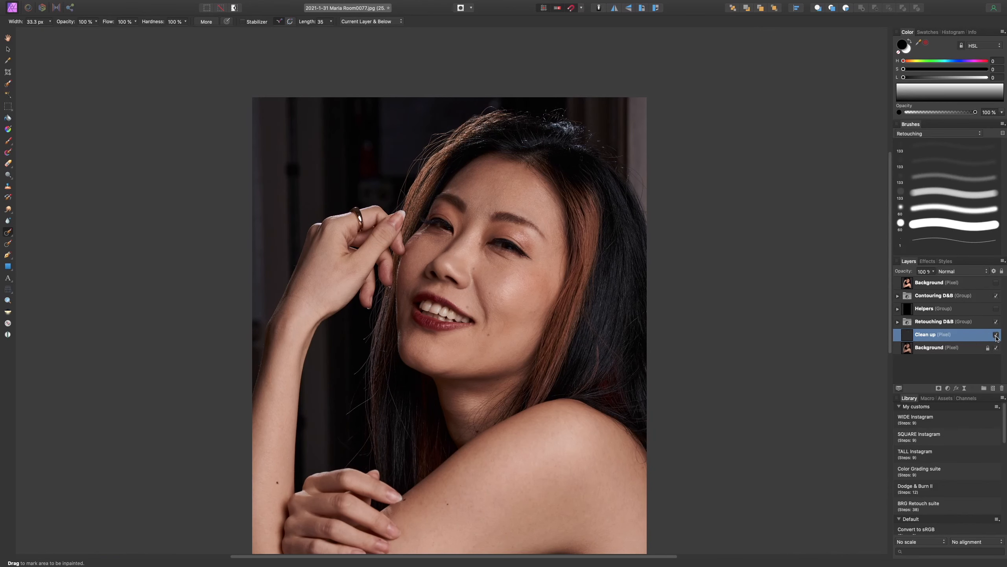
left_click(997, 335)
left_click(996, 335)
left_click(996, 335)
left_click(996, 336)
left_click(996, 335)
left_click(996, 336)
left_click(996, 335)
scroll(760, 184, "down", 5)
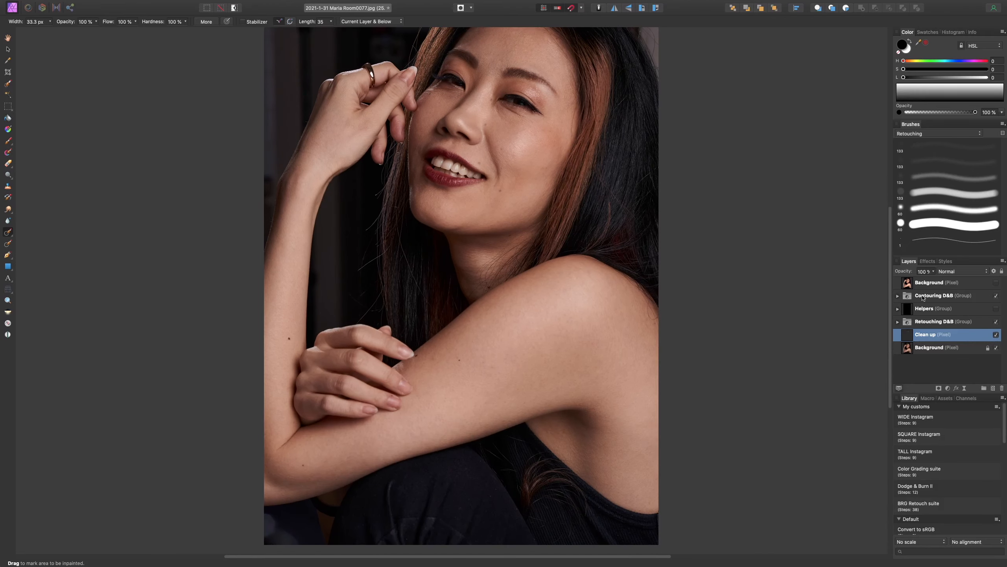
Show the Helpers group and adjust its Contrast helper curve to lighten the shadows of the black-and-white preview.
scroll(885, 294, "up", 4)
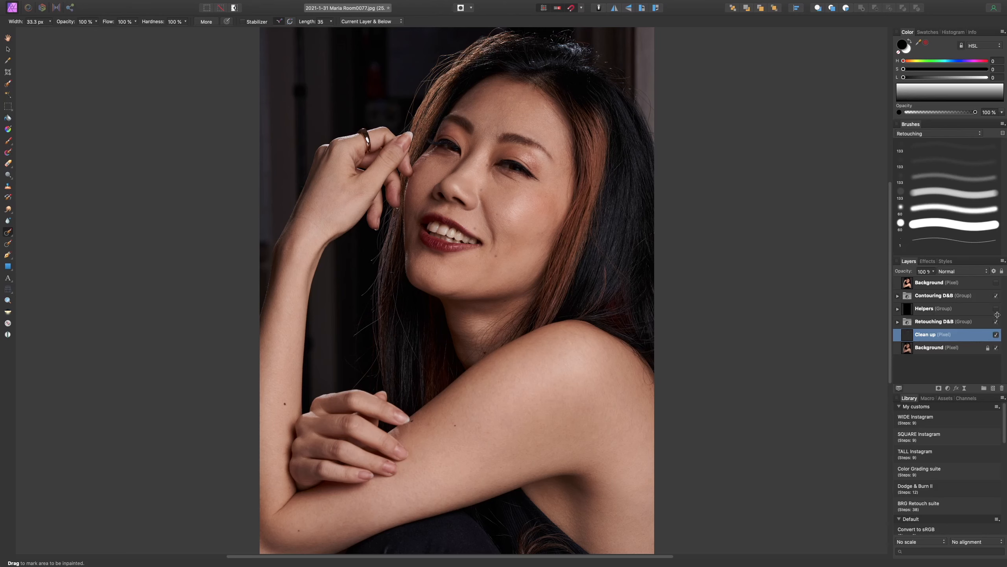
left_click(996, 309)
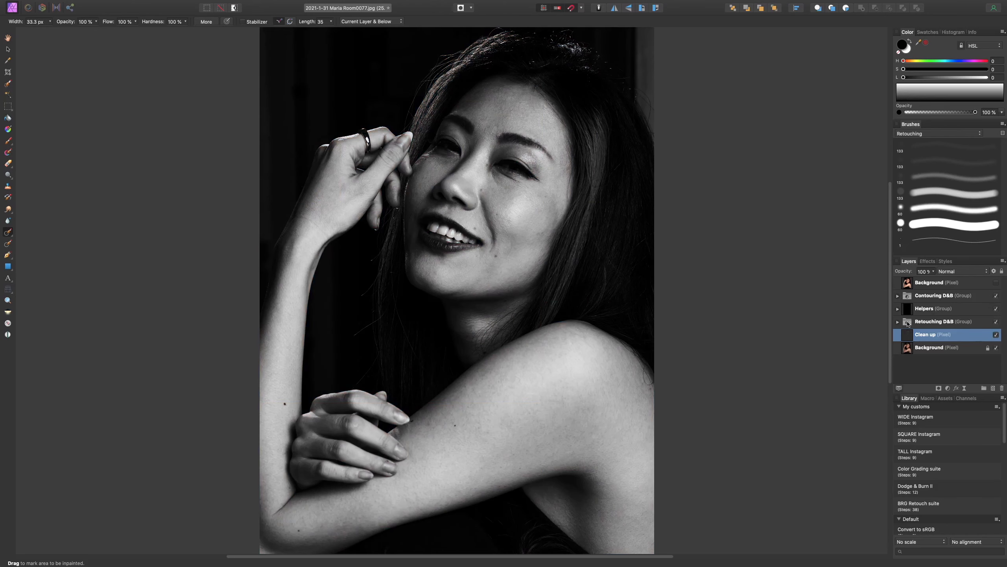
left_click(897, 309)
double_click(911, 321)
left_click_drag(839, 388, 839, 397)
left_click_drag(765, 501, 764, 491)
left_click(728, 350)
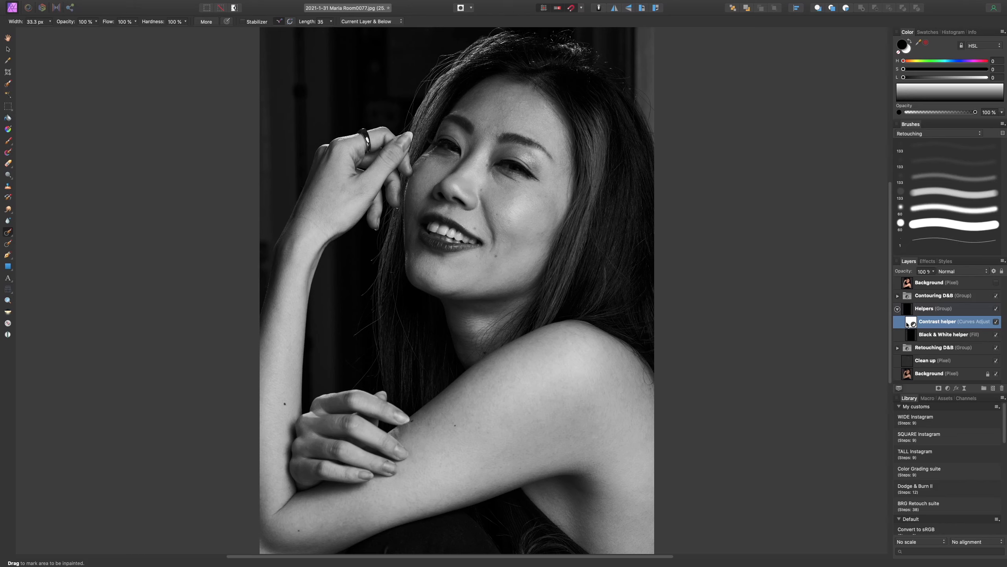
Select the Retouch Dodge layer in the Retouching D&B group and set up a soft white 133 px brush with 2% flow.
left_click(898, 309)
left_click(898, 321)
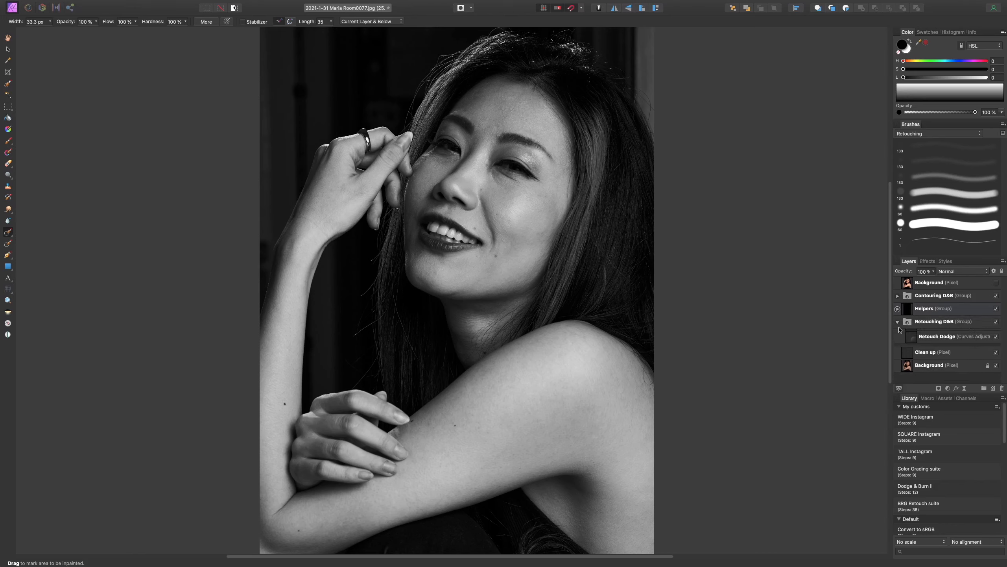
left_click(939, 348)
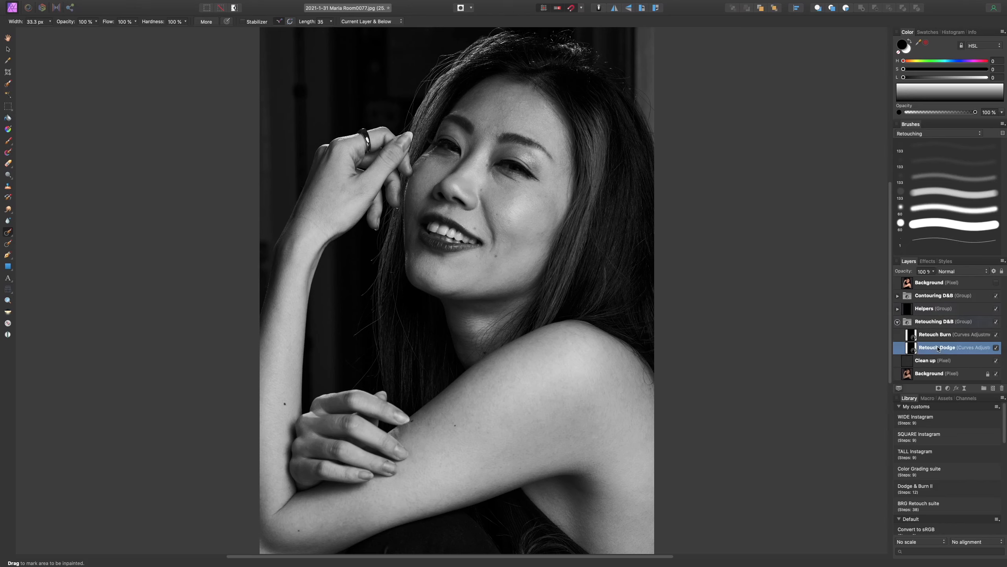
key("b")
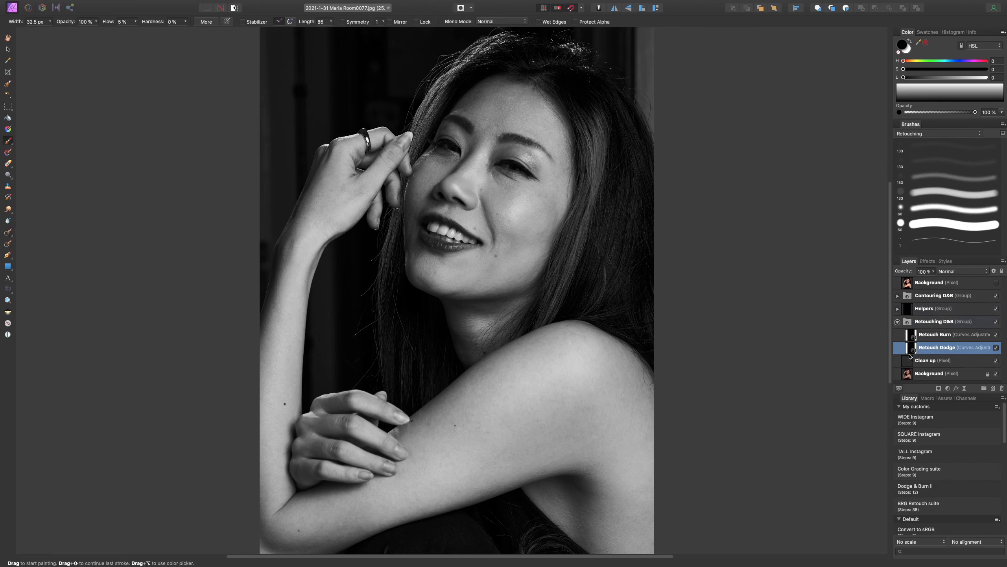
key("x")
left_click(940, 166)
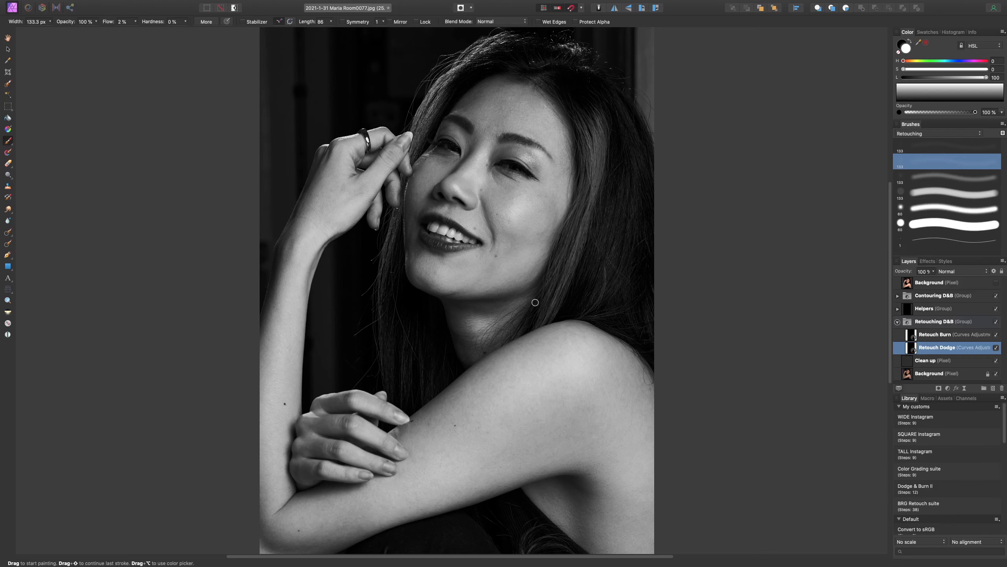
Dodge the dark patches along the jawline and chin with soft low-flow strokes on the Retouch Dodge layer.
key("super+=")
left_click_drag(551, 268, 537, 315)
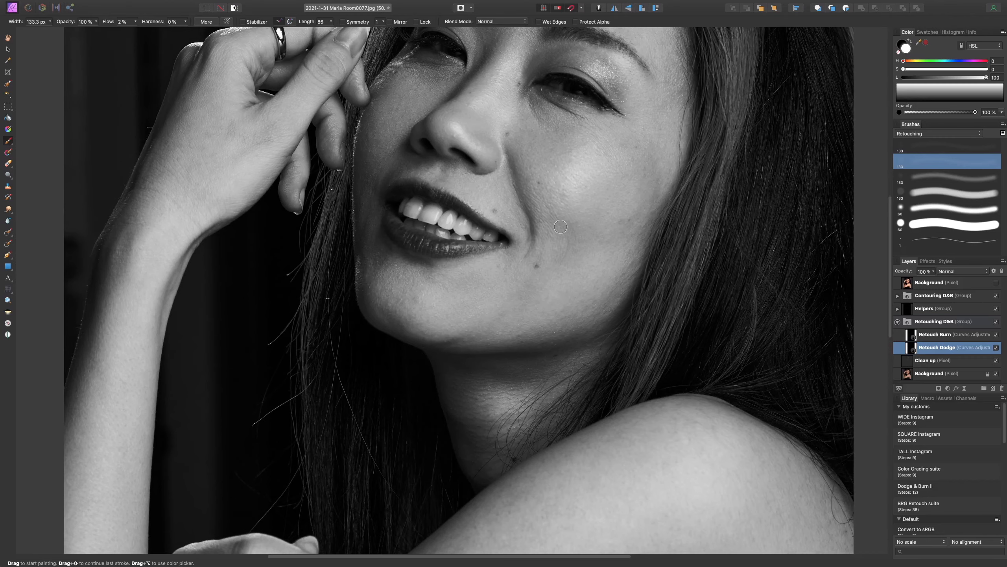
scroll(611, 127, "up", 5)
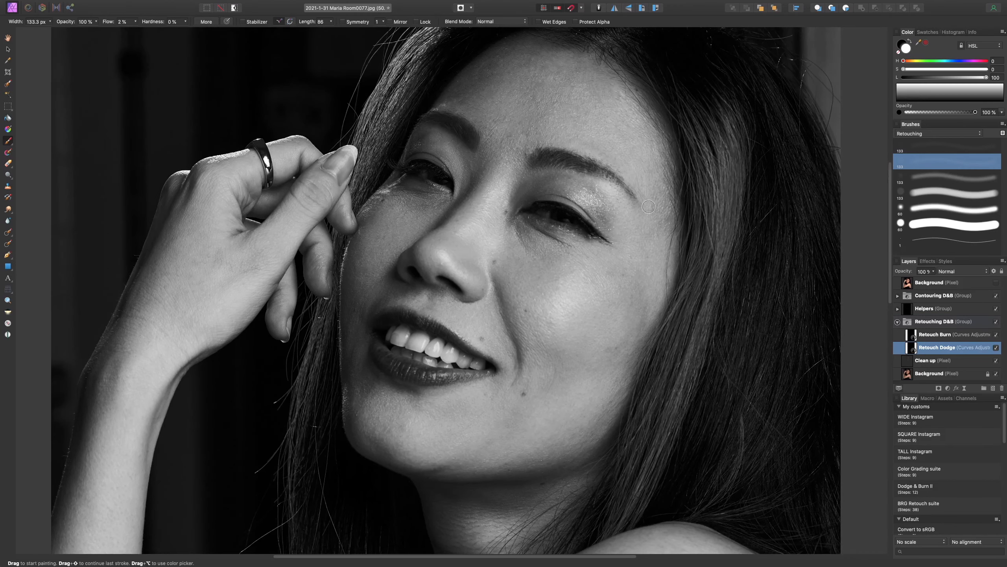
scroll(557, 124, "down", 3)
scroll(557, 124, "left", 2)
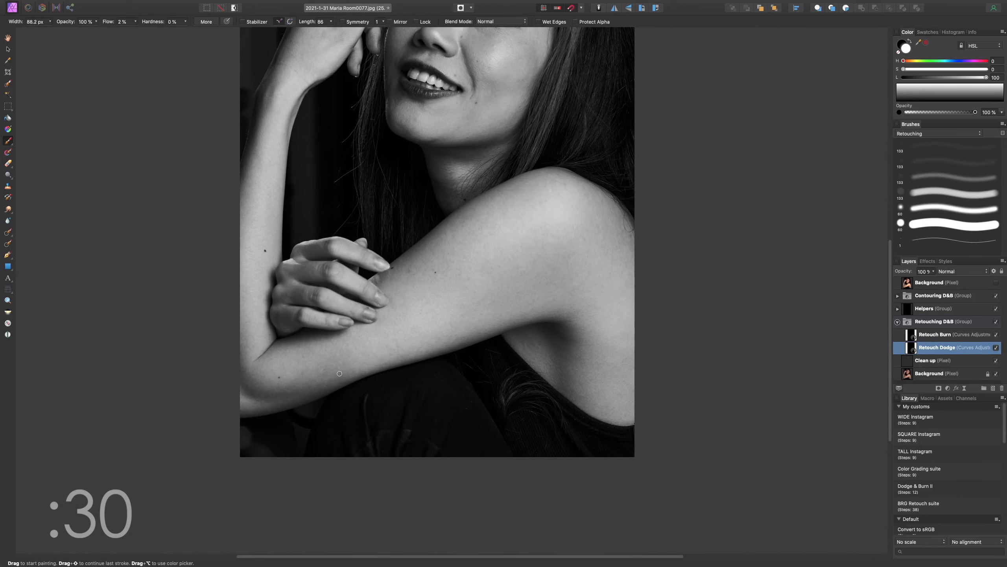
scroll(590, 189, "up", 5)
scroll(507, 237, "down", 6)
scroll(508, 237, "right", 7)
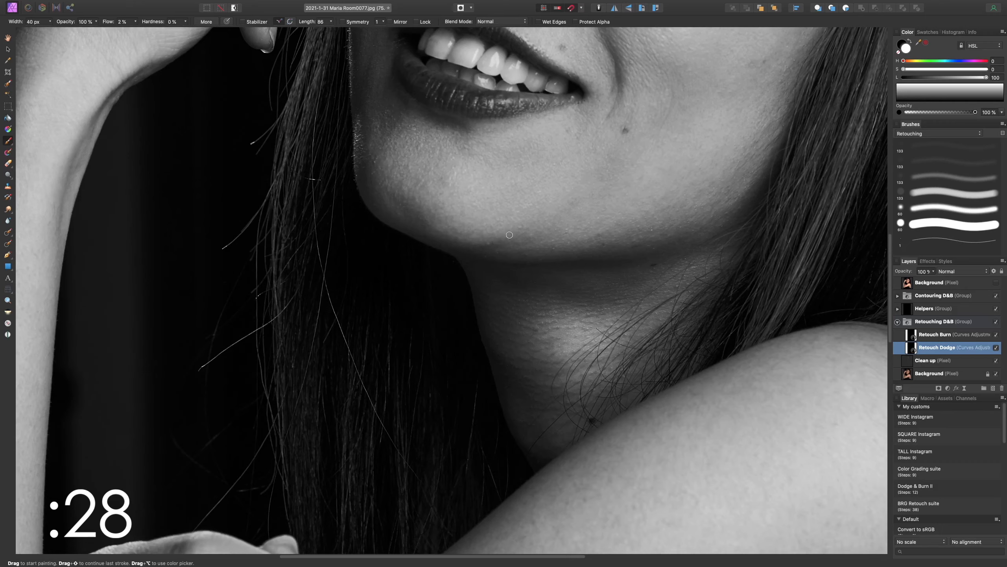
left_click_drag(549, 226, 541, 226)
left_click_drag(406, 208, 384, 208)
scroll(406, 208, "up", 3)
scroll(406, 208, "left", 2)
Alternate between the Retouch Burn and Retouch Dodge layers to even out the tones of the neck and cheek.
left_click(940, 334)
left_click(940, 347)
left_click(940, 334)
scroll(456, 254, "down", 3)
left_click(940, 347)
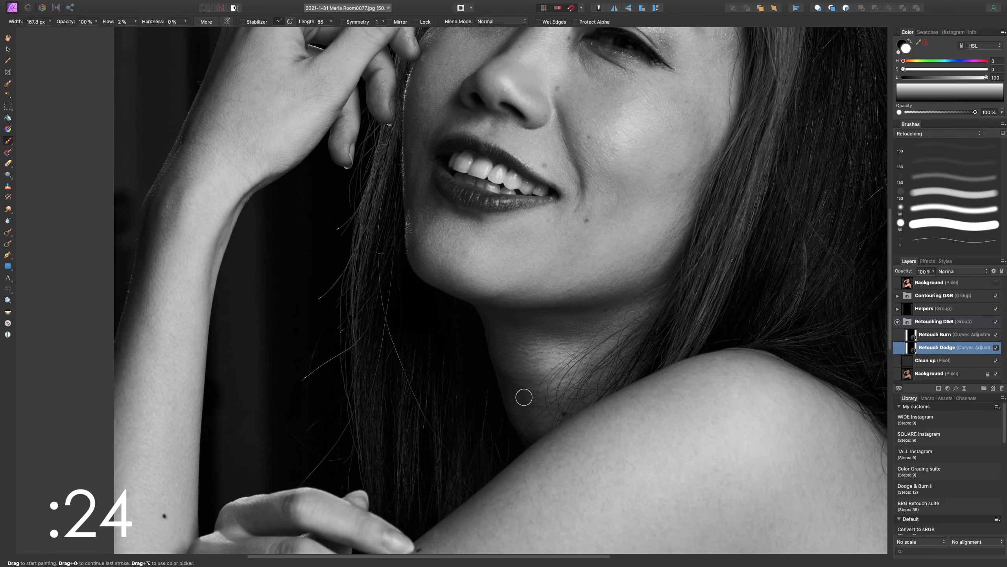
left_click(940, 335)
left_click(940, 347)
scroll(600, 167, "up", 3)
left_click_drag(610, 167, 600, 168)
scroll(600, 168, "up", 3)
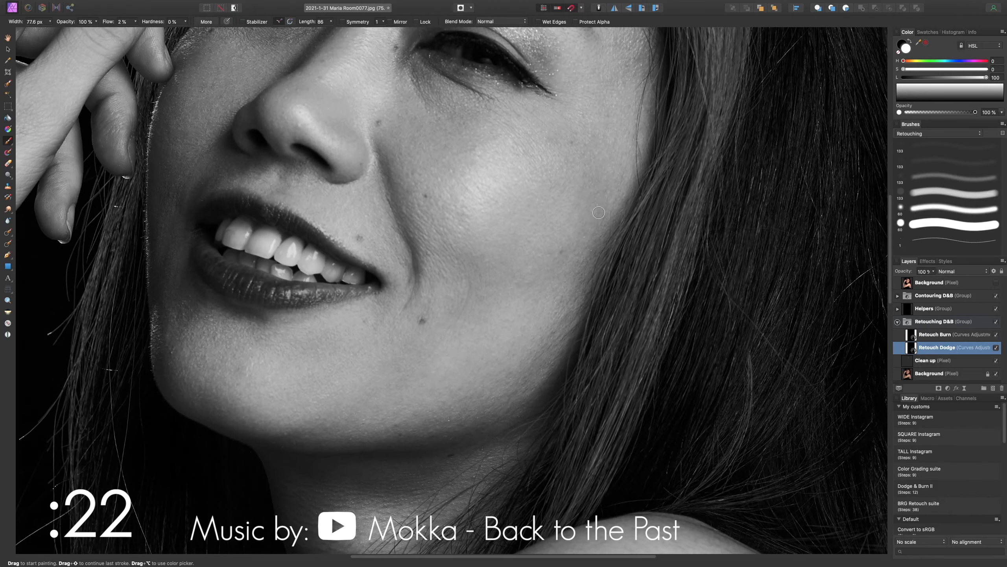
Reduce the brush to about 16 to 24 px and even out the fine tones of the forehead and eye area.
scroll(599, 213, "up", 8)
left_click_drag(302, 153, 337, 153)
scroll(350, 145, "down", 4)
scroll(351, 145, "up", 4)
key("super+equal")
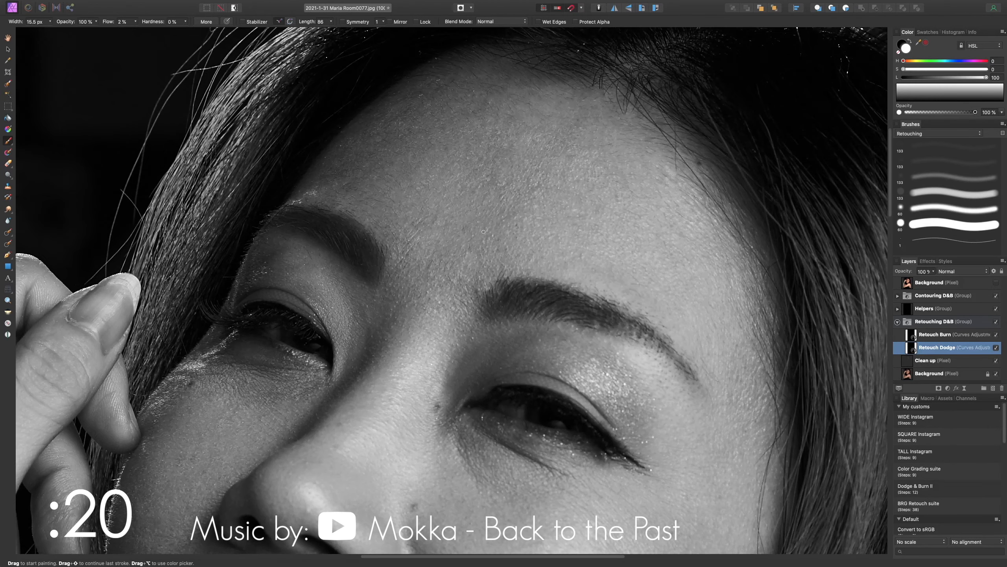
key("bracketleft")
key("bracketleft")
key("bracketleft")
key("bracketleft")
key("bracketleft")
key("super+minus")
scroll(491, 145, "down", 4)
key("bracketleft")
key("bracketleft")
key("bracketleft")
key("bracketleft")
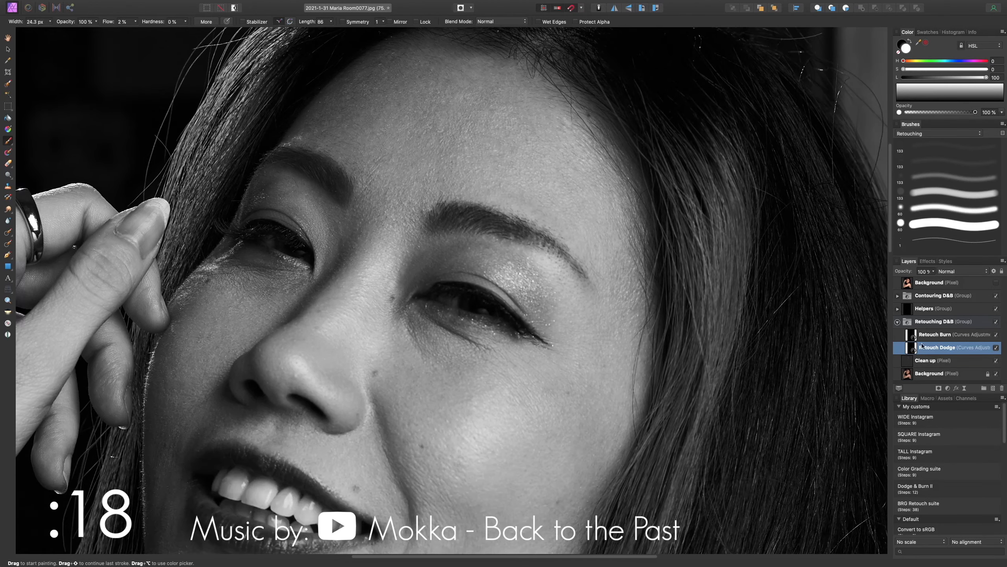
Enlarge the brush to about 36 px and dodge the uneven shadows on the lower face and neck.
scroll(452, 290, "down", 6)
key("bracketright")
key("bracketright")
key("bracketright")
key("bracketright")
key("super+minus")
scroll(427, 369, "down", 4)
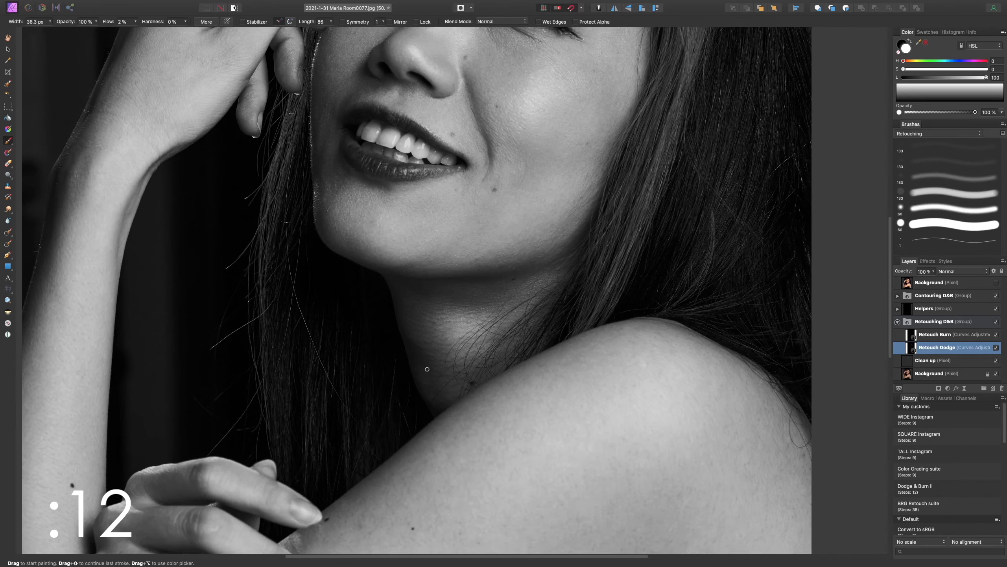
Switch between the burn and dodge layers with a brush of about 98 px to smooth the broader tones around the mouth and chin.
scroll(427, 369, "up", 3)
scroll(430, 255, "down", 2)
key("alt+bracketright")
scroll(430, 255, "down", 4)
key("alt+bracketleft")
scroll(431, 255, "up", 4)
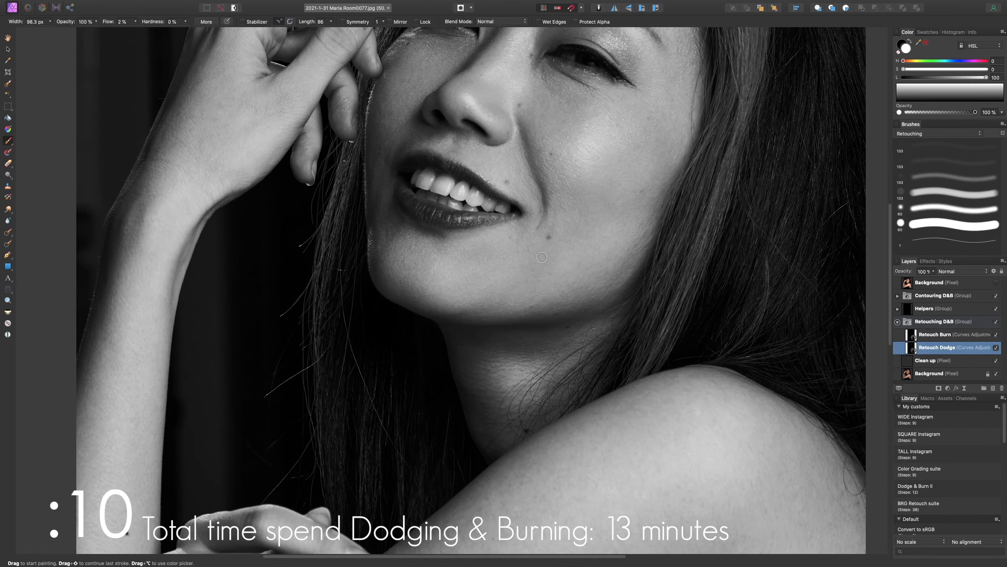
scroll(450, 273, "up", 4)
key("alt+bracketright")
key("bracketright")
key("alt+bracketleft")
key("alt+bracketright")
key("alt+bracketleft")
Dodge the back of the raised hand with a brush of about 45 px, resizing it for the neighbouring skin areas.
key("super+plus")
scroll(452, 290, "left", 8)
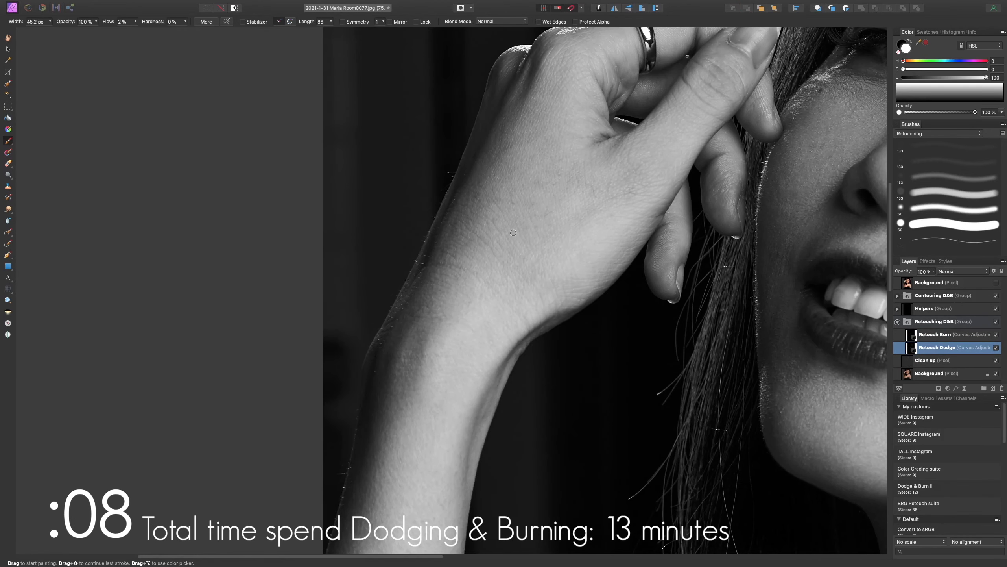
key("super+minus")
scroll(451, 290, "right", 6)
key("bracketright")
key("bracketright")
key("bracketright")
key("bracketright")
key("bracketright")
scroll(793, 230, "up", 2)
key("bracketleft")
key("bracketleft")
key("bracketleft")
Expand the Helpers group and hide its Contrast helper, keeping only the Black & White helper active.
key("super+0")
left_click(898, 308)
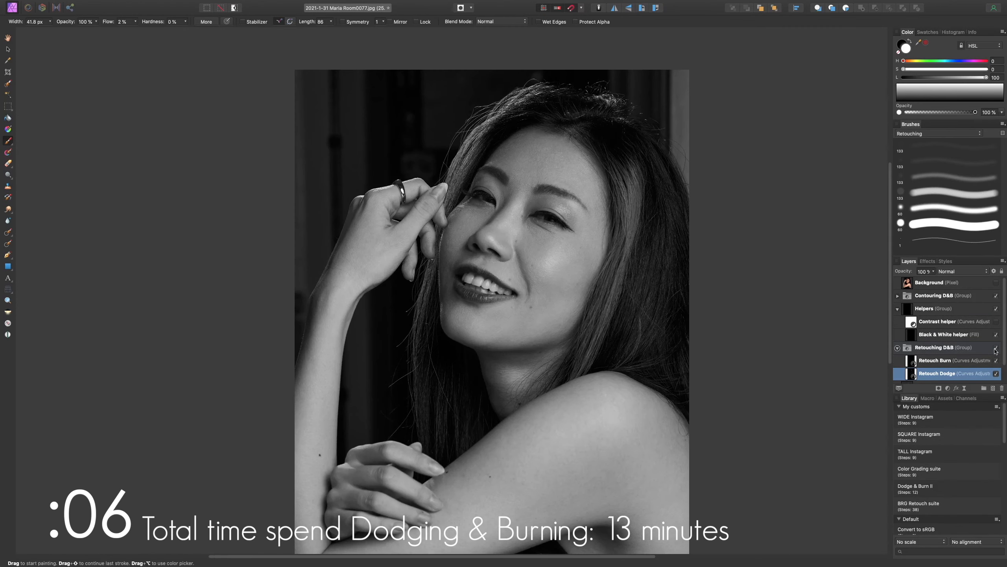
left_click(996, 321)
Refine the remaining uneven facial tones on the burn and dodge layers with a brush of about 40 px.
key("super+1")
key("bracketleft")
key("bracketleft")
key("bracketleft")
key("bracketleft")
key("super+minus")
key("alt+bracketright")
key("super+plus")
key("super+minus")
scroll(452, 290, "down", 2)
key("alt+bracketleft")
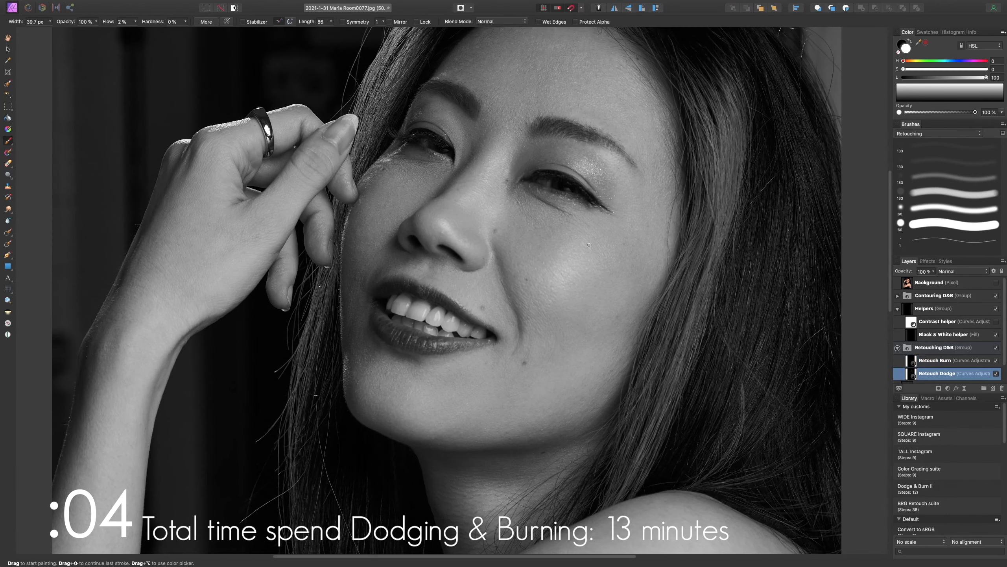
Finish the dodging with a brush of about 69 px and hide the Helpers group to return to colour.
key("super+minus")
scroll(452, 290, "down", 4)
key("bracketright")
key("bracketright")
key("bracketright")
key("bracketright")
key("bracketright")
key("bracketright")
key("bracketright")
key("bracketright")
key("bracketleft")
key("bracketleft")
key("bracketleft")
key("bracketleft")
key("bracketleft")
key("bracketleft")
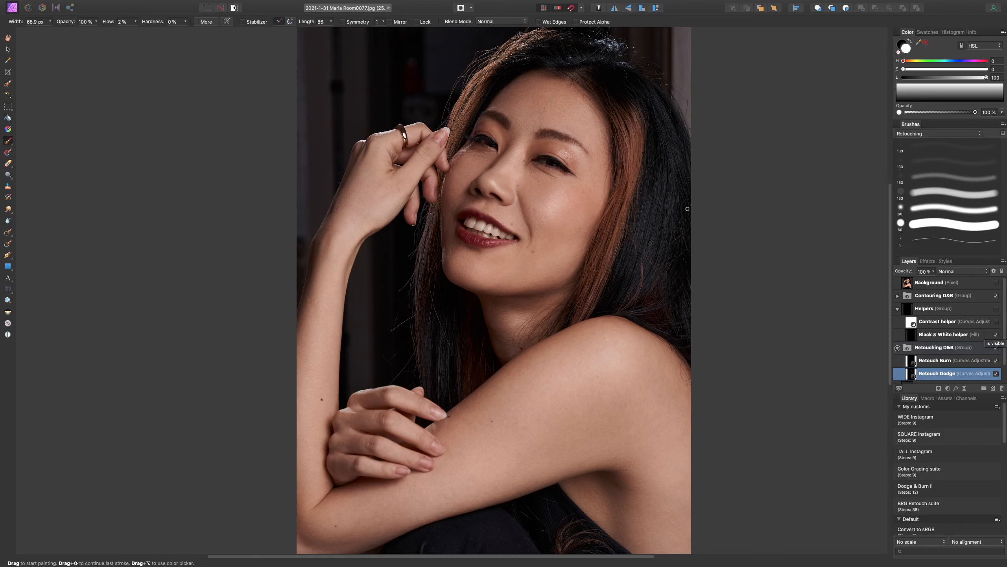
Toggle the Retouching D&B group's visibility repeatedly to compare the full portrait with and without dodging and burning.
left_click(996, 347)
left_click(996, 349)
left_click(996, 348)
left_click(995, 349)
left_click(995, 348)
left_click(996, 349)
left_click(996, 349)
left_click(996, 348)
left_click(995, 348)
left_click(997, 351)
left_click(996, 352)
left_click(996, 350)
left_click(995, 351)
Inspect the face and shoulder up close with the Retouching D&B group switched off and on.
key("super+equal")
key("super+equal")
left_click(995, 347)
key("super+minus")
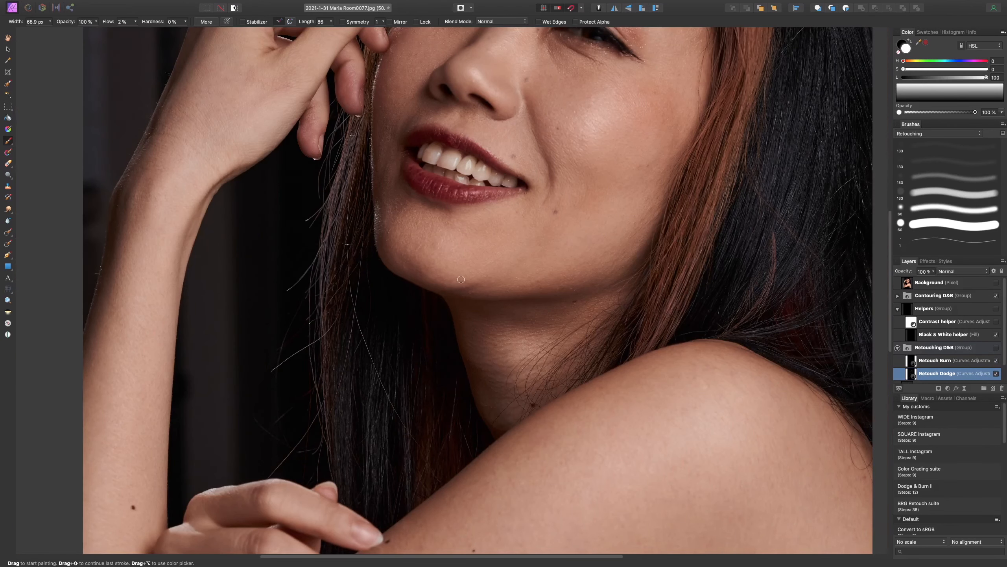
key("super+minus")
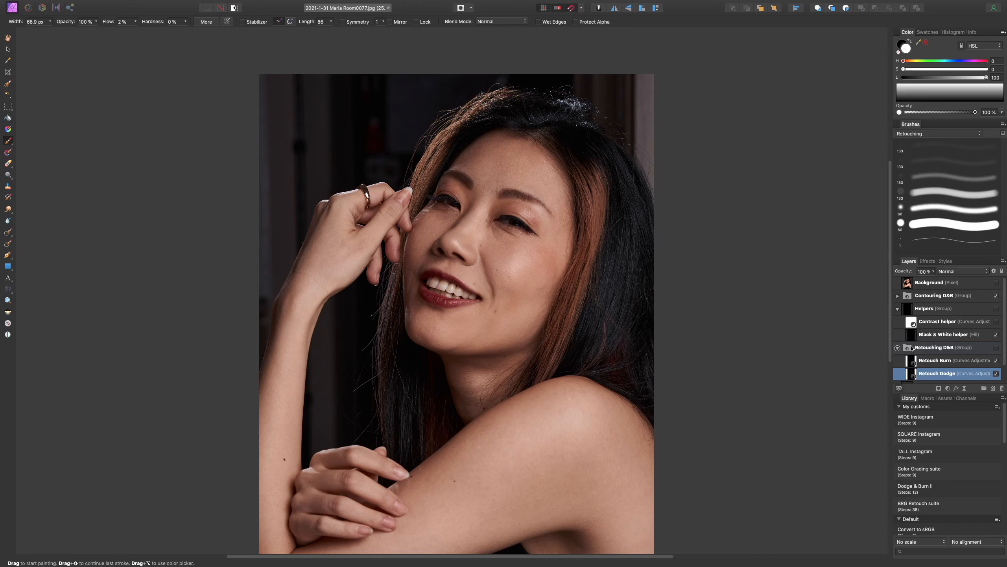
left_click(996, 348)
left_click(996, 347)
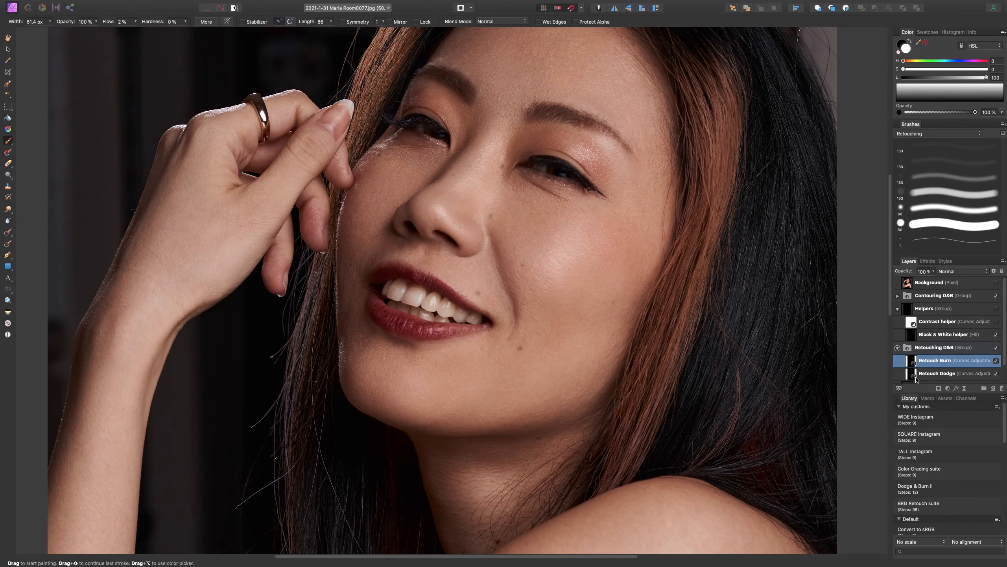
Display the masks of the Retouch Dodge and Retouch Burn layers in turn to review the painted strokes.
left_click(912, 375)
left_click(912, 375, "alt")
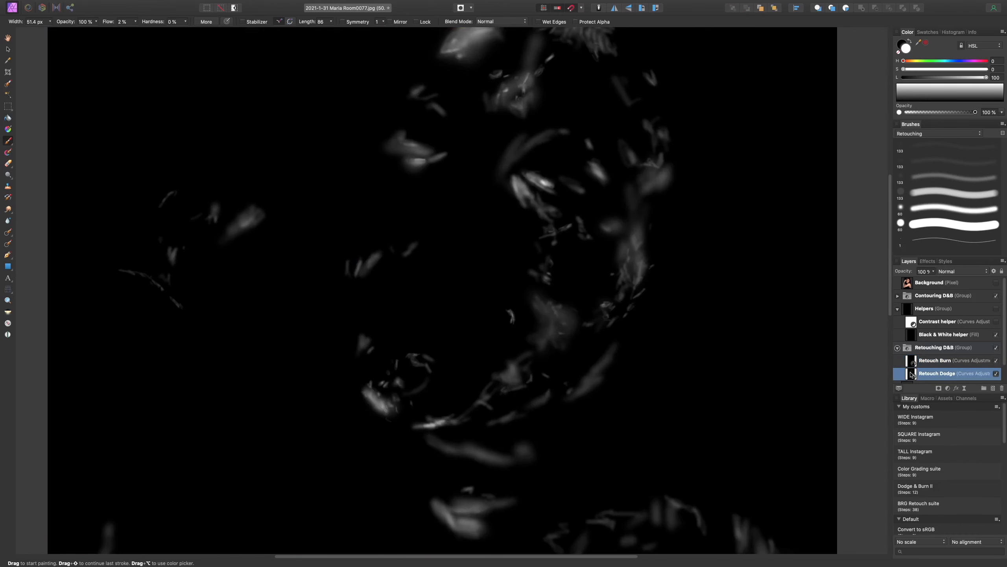
key("super+0")
scroll(633, 301, "down", 3)
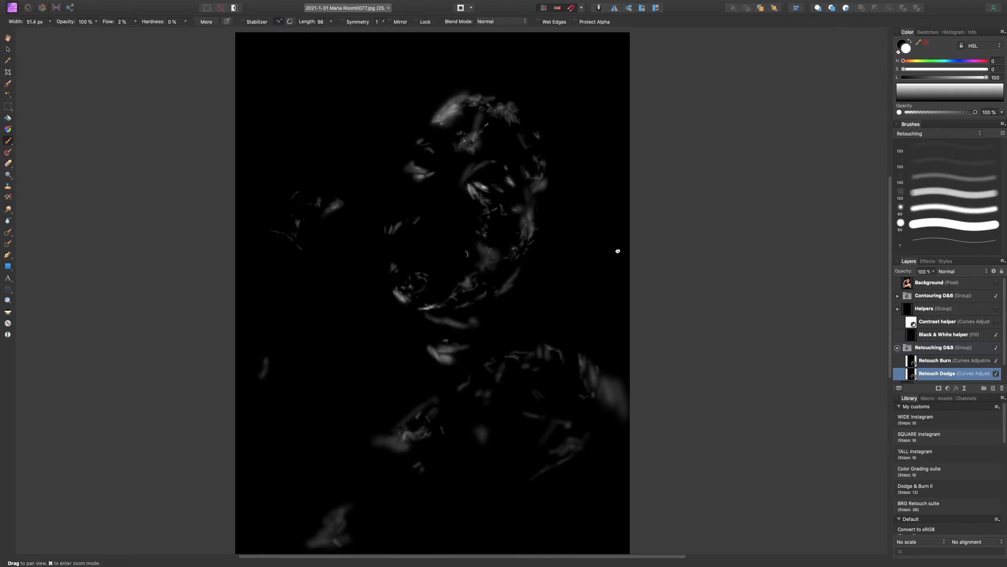
left_click(909, 363, "alt")
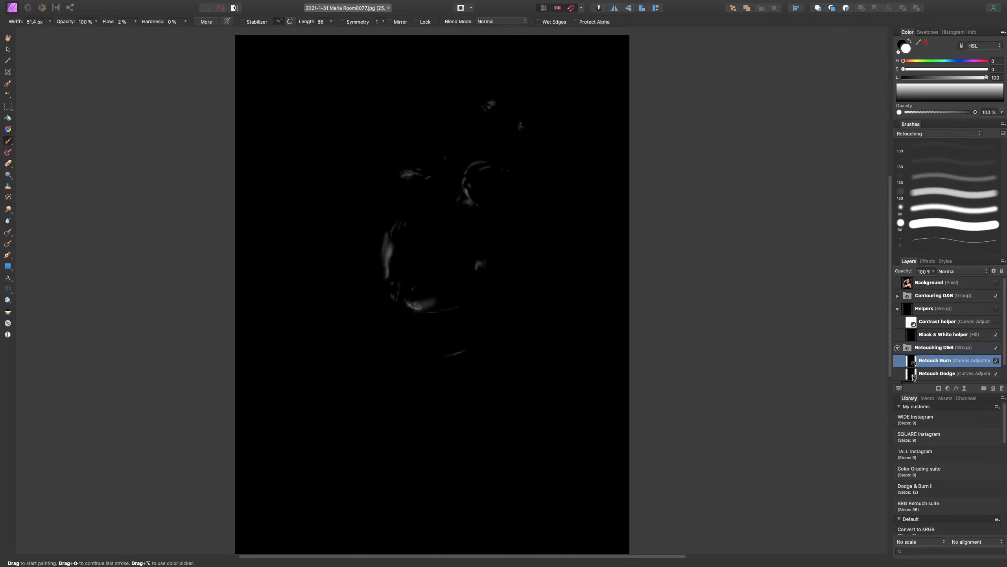
left_click(913, 374, "alt")
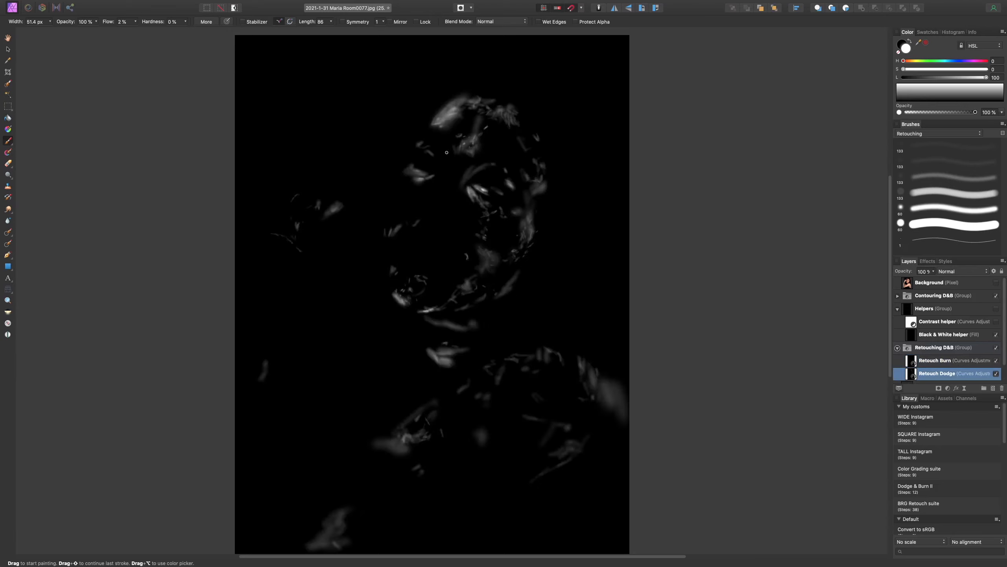
Leave the mask view and compare the colour portrait with the Retouching D&B group hidden and shown.
left_click(955, 348)
left_click(996, 347)
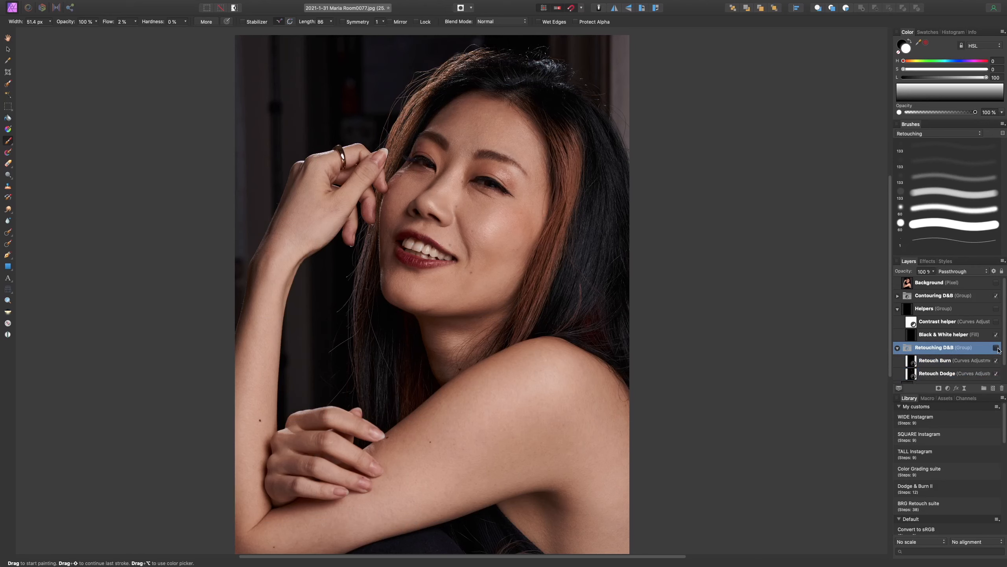
left_click(996, 348)
left_click(997, 348)
left_click(996, 348)
Delete the Helpers group from the layer stack.
left_click(930, 314)
key("Delete")
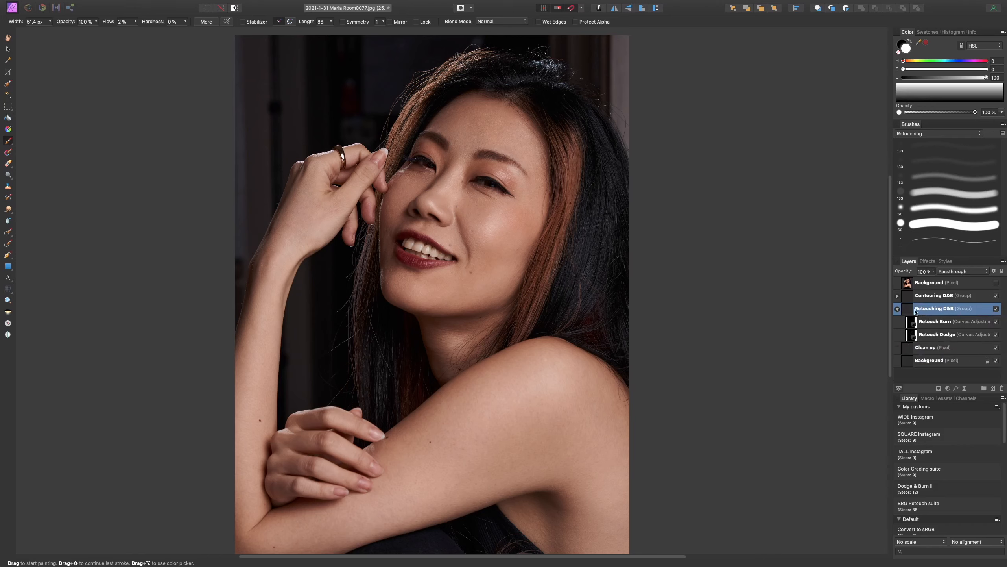
Select the Contour Dodge layer in the Contouring D&B group and paint white highlights at 2% flow, enlarging the brush to about 570 px.
left_click(897, 296)
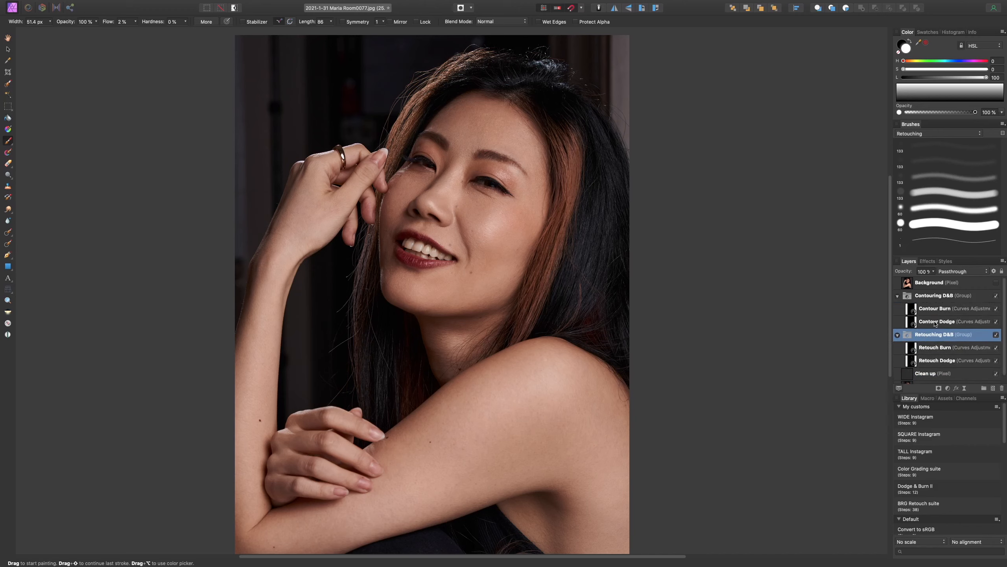
left_click(916, 322)
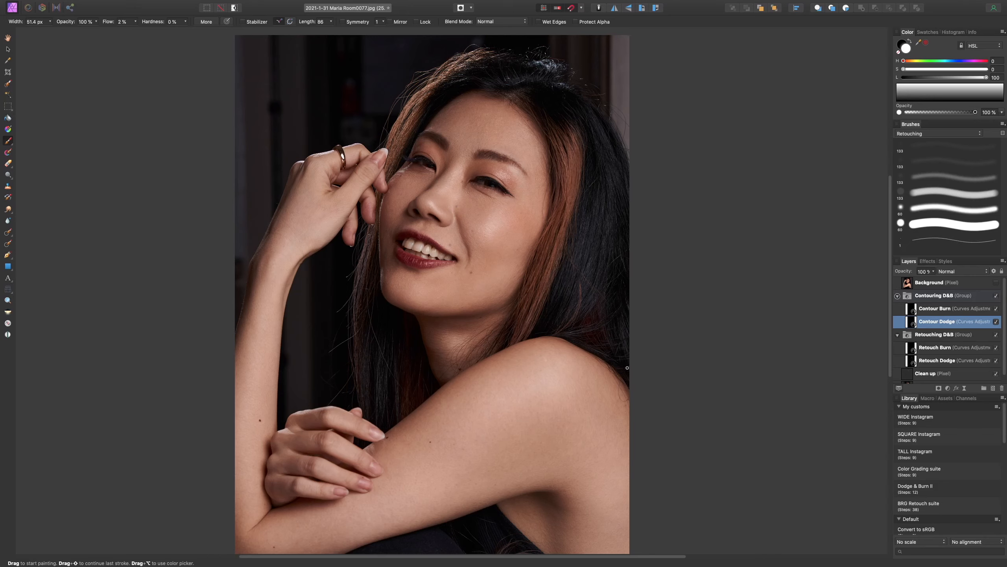
key("]")
key("]")
key("]")
key("]")
key("]")
key("]")
key("]")
key("]")
key("]")
key("]")
key("]")
key("]")
key("]")
key("]")
key("]")
key("bracketleft")
key("bracketleft")
key("bracketleft")
key("bracketleft")
key("bracketleft")
key("bracketleft")
key("bracketleft")
key("bracketleft")
key("bracketleft")
key("bracketleft")
key("bracketright")
key("bracketright")
key("bracketright")
key("bracketright")
key("bracketright")
key("bracketright")
key("bracketright")
key("bracketright")
key("bracketright")
key("bracketright")
Brighten the highlights along the shoulder and arm on the Contour Dodge layer with a large brush about 585 px wide.
scroll(522, 211, "down", 5)
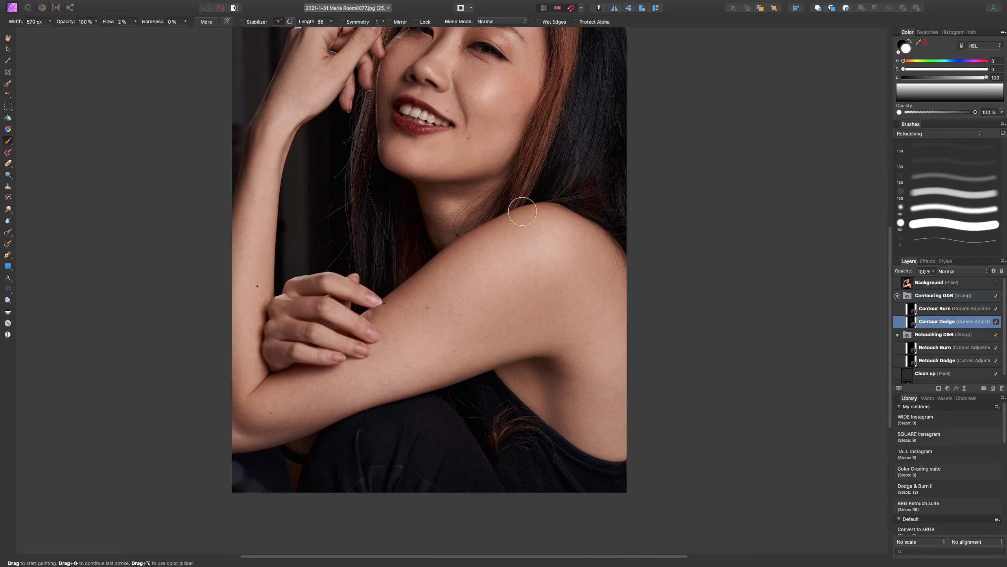
key("bracketright")
key("bracketright")
key("bracketright")
key("bracketright")
key("bracketright")
key("bracketright")
key("bracketleft")
key("bracketleft")
key("bracketleft")
key("bracketleft")
key("bracketleft")
Refine the Contour Dodge highlights on smaller areas of the hand and face, reducing the brush to about 115 px.
scroll(288, 169, "up", 6)
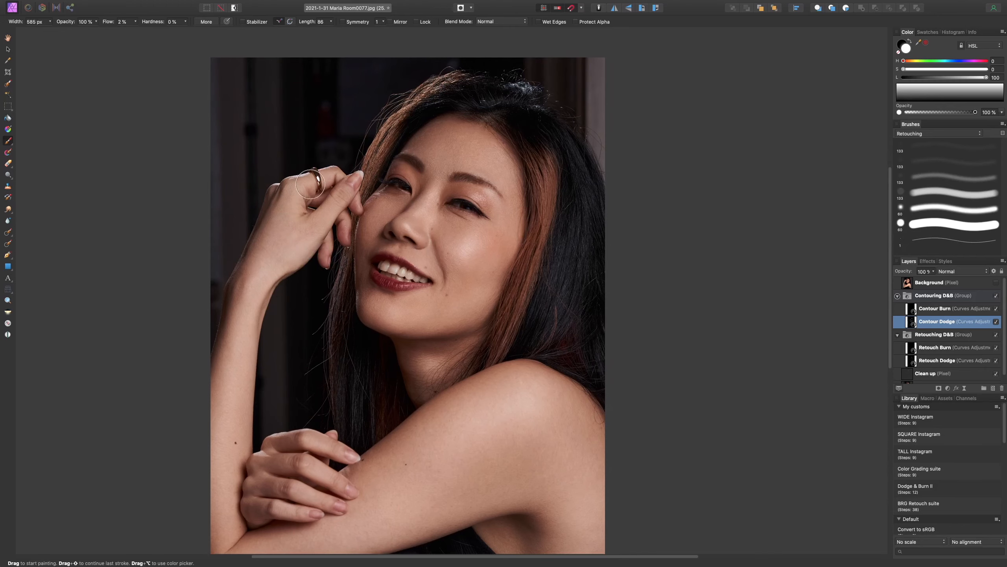
key("bracketleft")
key("bracketleft")
key("bracketleft")
key("bracketleft")
key("bracketleft")
key("bracketleft")
key("bracketleft")
key("bracketleft")
key("bracketleft")
key("bracketleft")
key("super+equal")
key("super+equal")
key("space")
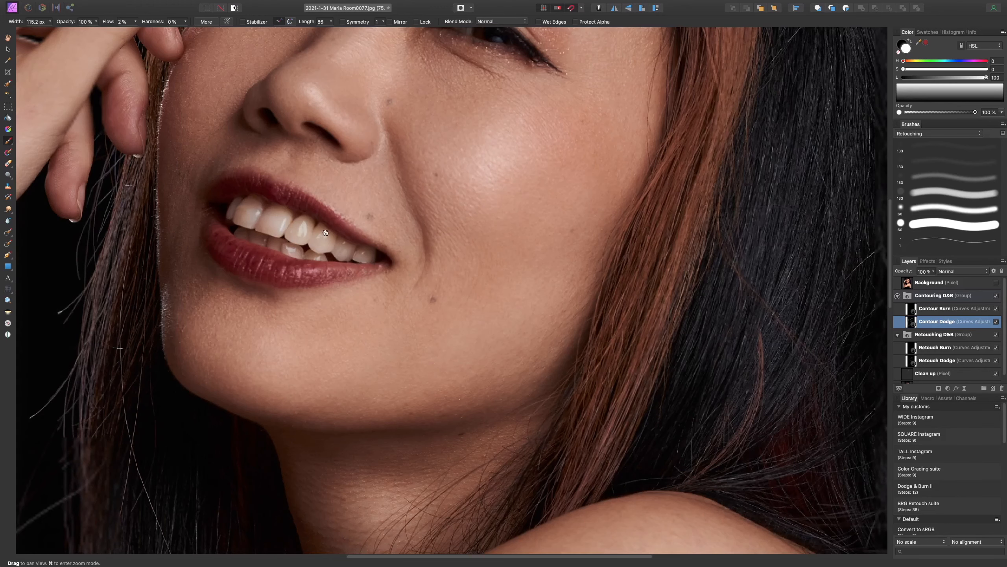
key("super+minus")
key("super+minus")
scroll(643, 267, "down", 1)
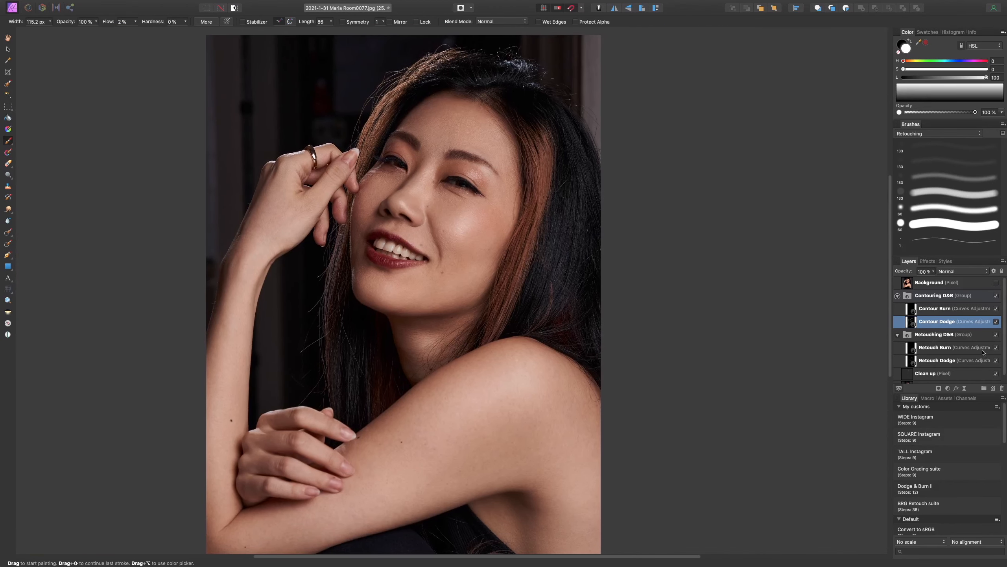
Compare the portrait with the Contour Dodge layer hidden and shown.
left_click(996, 322)
left_click(996, 322)
left_click(997, 323)
left_click(996, 322)
Darken the outer contours of the face on the Contour Burn layer at 2% flow, varying the brush from about 300 px to 465 px.
left_click(972, 312)
key("bracketright")
key("bracketright")
key("bracketright")
key("bracketright")
key("bracketright")
key("bracketright")
key("bracketright")
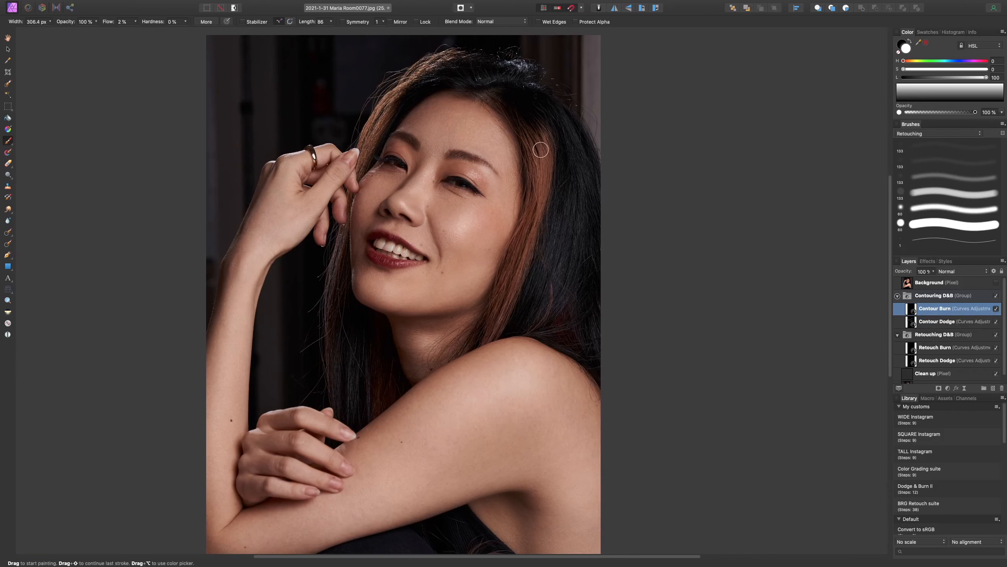
scroll(529, 183, "up", 3)
key("bracketright")
key("bracketright")
key("bracketright")
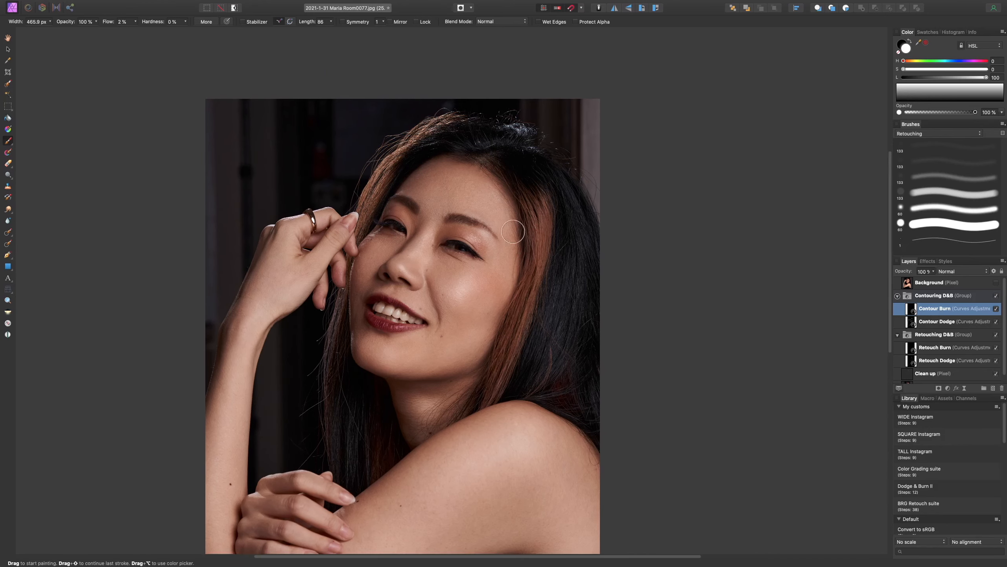
key("bracketleft")
key("bracketleft")
key("bracketleft")
key("bracketleft")
key("bracketleft")
key("bracketright")
key("bracketright")
key("bracketright")
key("bracketright")
key("bracketright")
key("bracketright")
key("bracketright")
Compare the portrait with the Contour Burn layer hidden and shown.
left_click(996, 312)
left_click(995, 312)
left_click(995, 312)
left_click(995, 312)
Deepen the shadows along the jaw and nose on the Contour Burn layer, reducing the brush from about 360 px to 255 px.
scroll(551, 215, "down", 3)
scroll(551, 215, "left", 2)
key("bracketleft")
key("bracketleft")
key("bracketleft")
key("bracketleft")
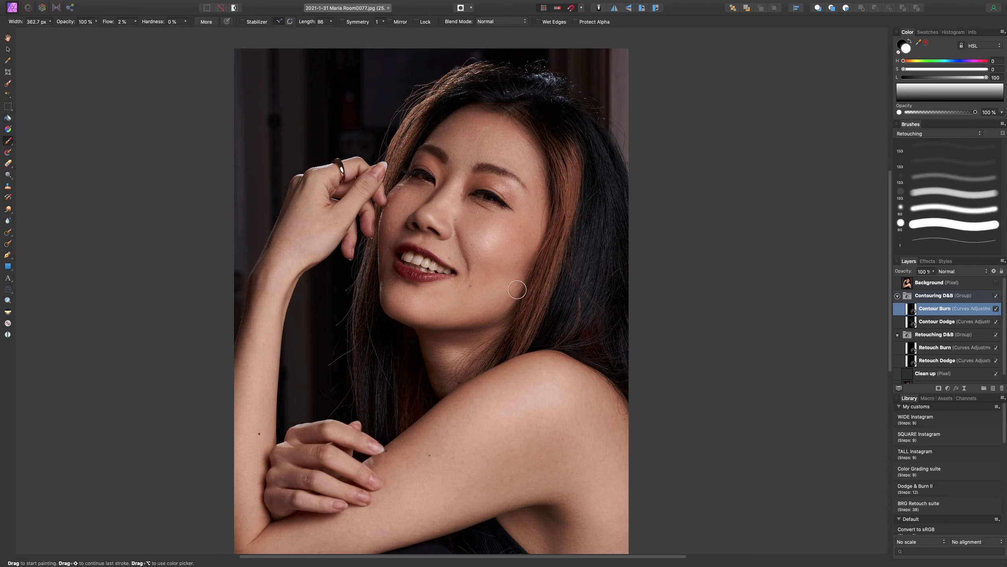
key("bracketleft")
key("bracketright")
key("bracketleft")
key("bracketleft")
key("bracketleft")
key("bracketleft")
key("bracketleft")
key("bracketleft")
key("bracketleft")
key("bracketleft")
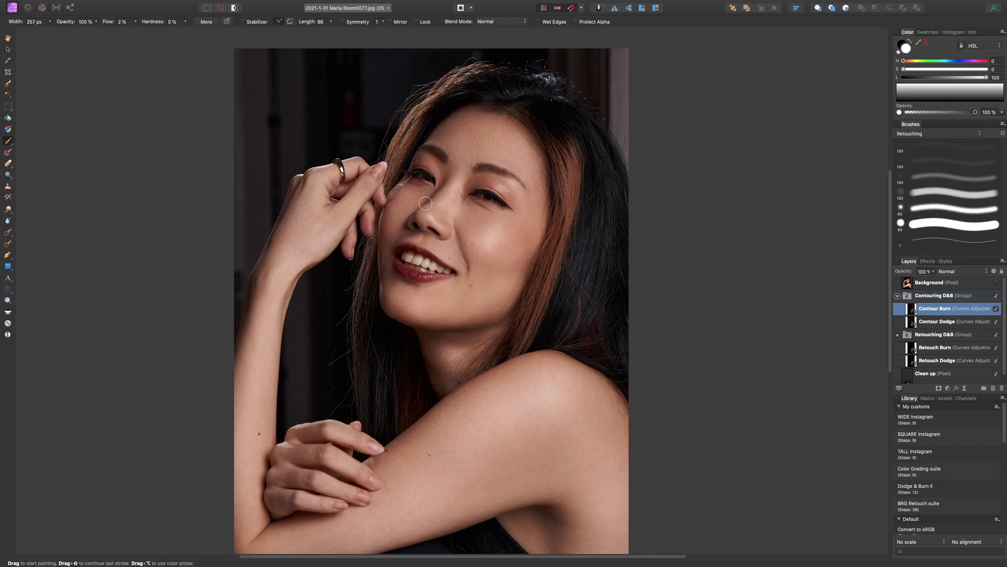
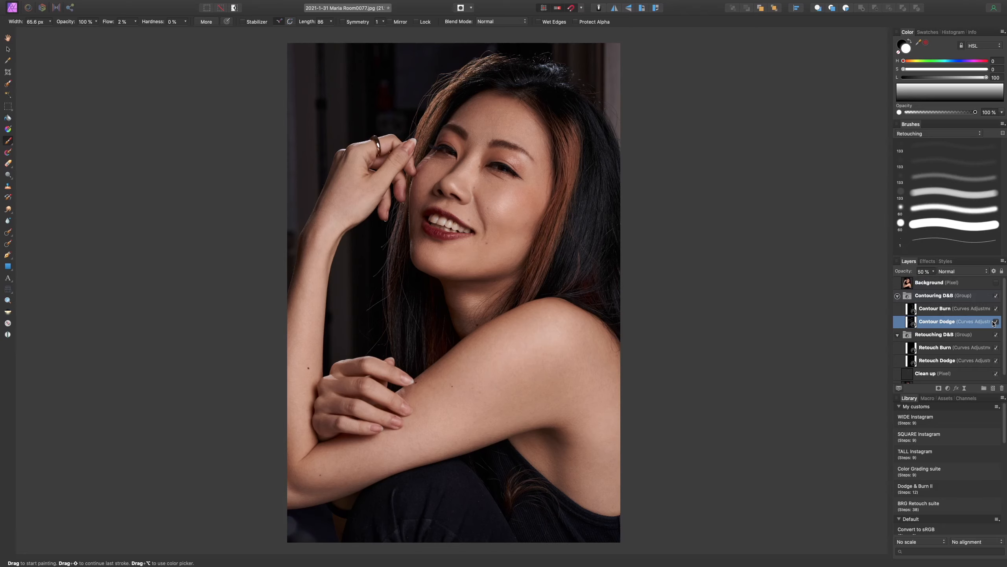
Check the Contour Burn layer's effect and reduce its opacity to 75%.
left_click(996, 310)
left_click(941, 311)
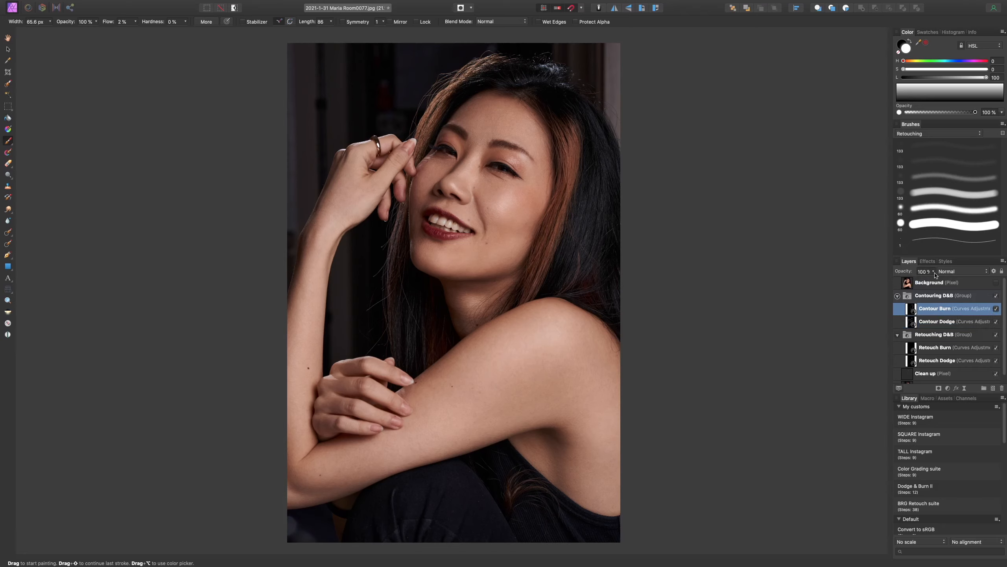
left_click_drag(933, 271, 917, 288)
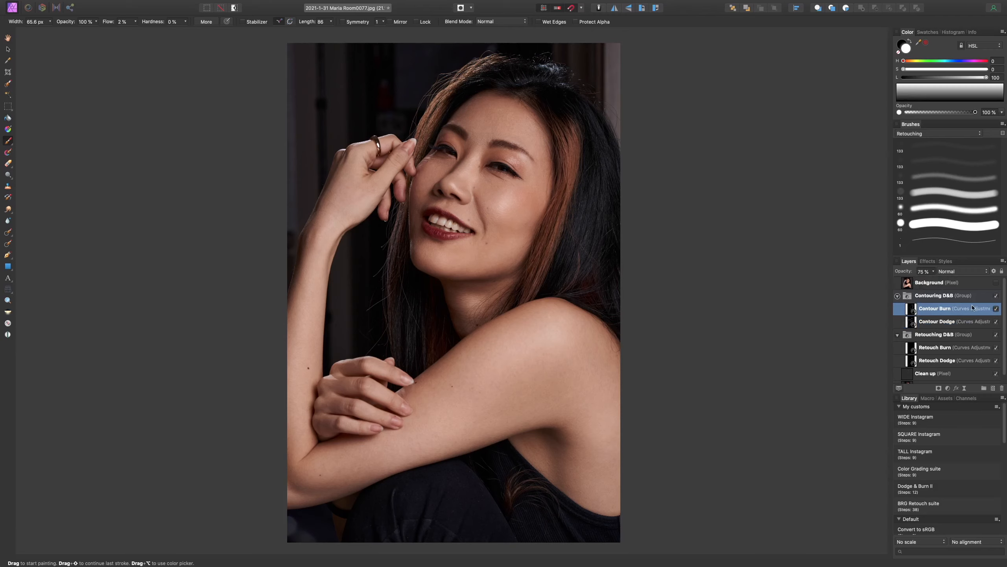
Review the Contouring D&B group's effect by toggling its visibility and examine the face up close.
left_click(995, 296)
key("super+plus")
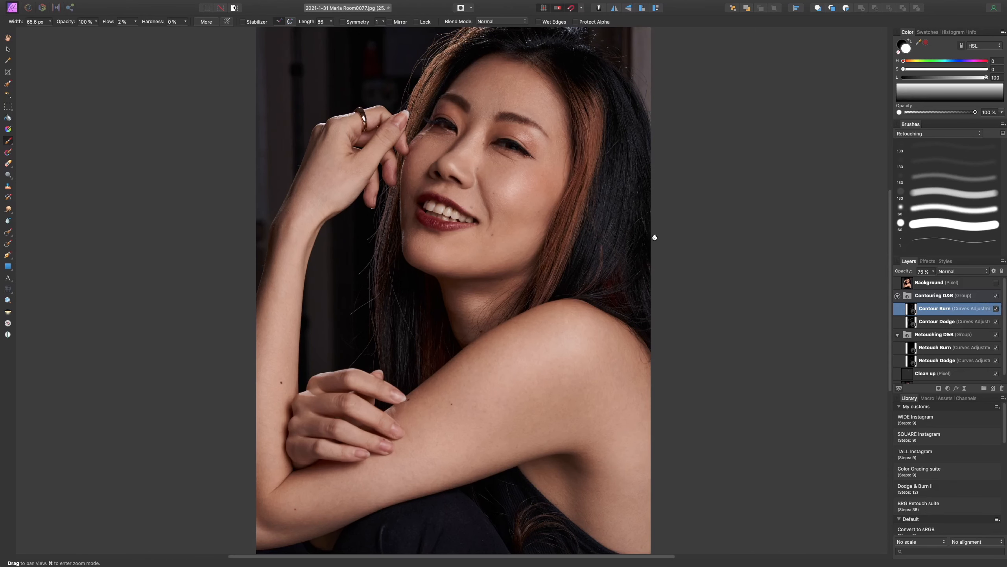
left_click_drag(654, 238, 650, 283)
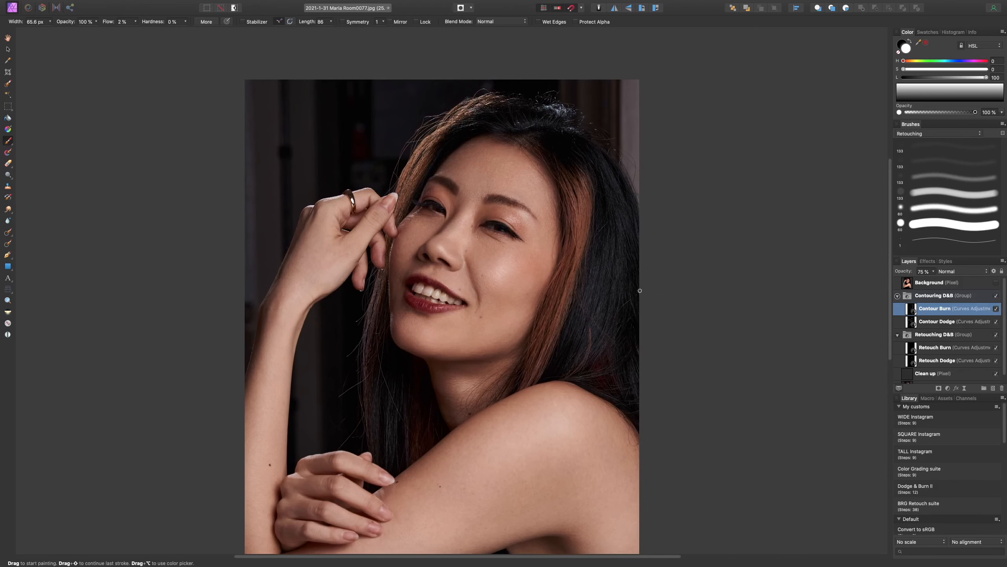
key("super+plus")
key("super+plus")
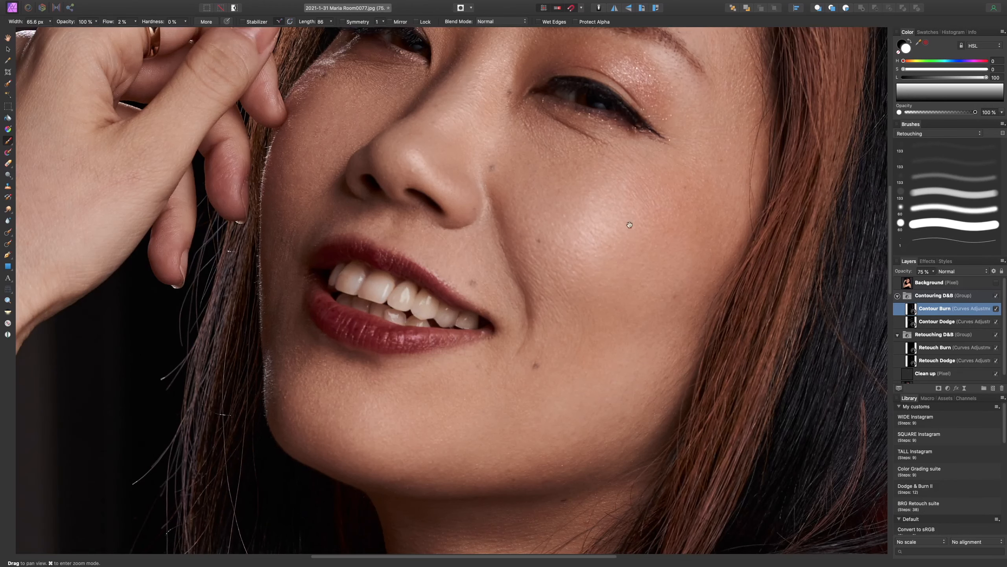
Collapse the Contouring D&B group and add a new empty pixel layer directly above it.
left_click(898, 296)
left_click(932, 297)
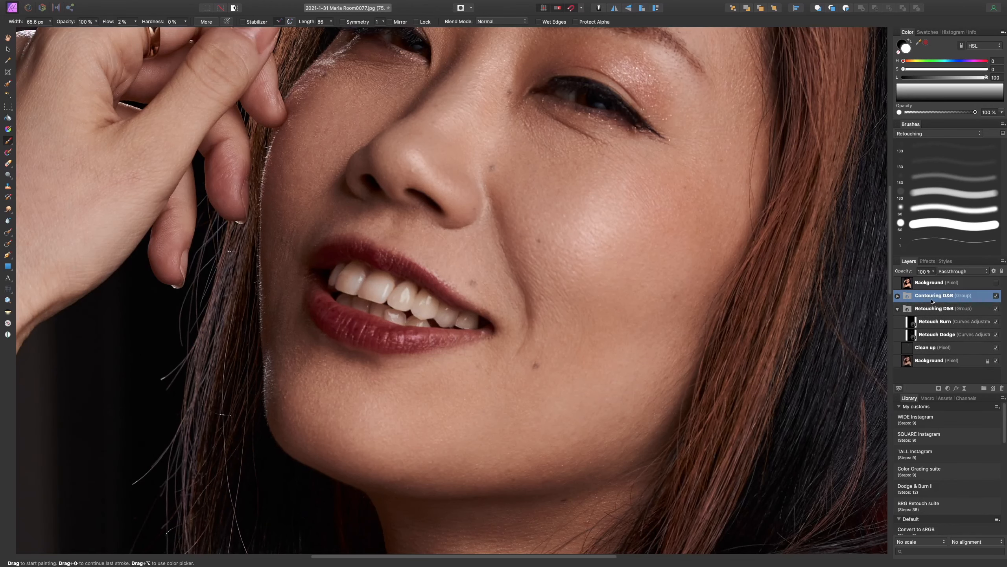
key("super+shift+n")
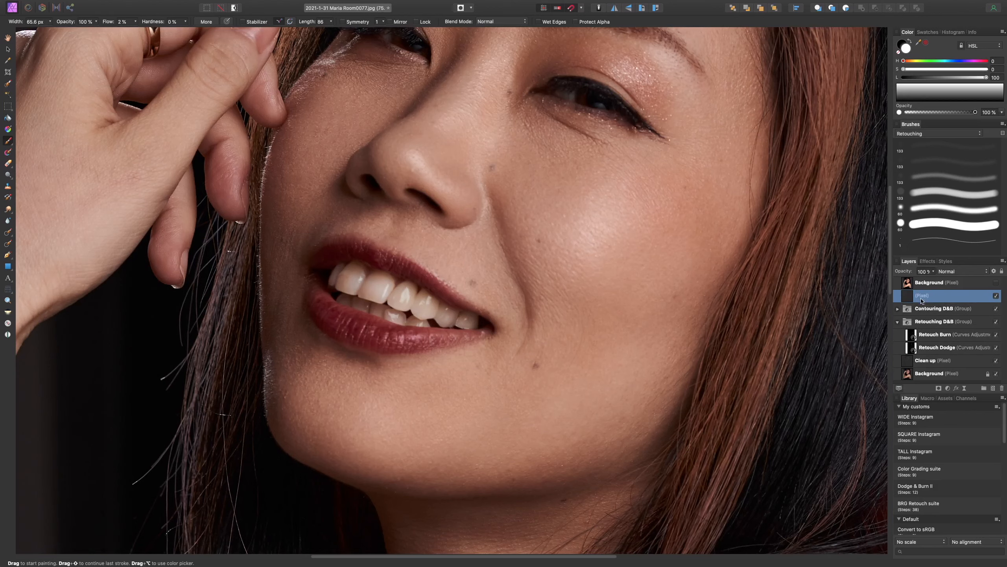
Remove the small mark on the front tooth with the Inpainting Brush at about 15 px on the new layer.
key("j")
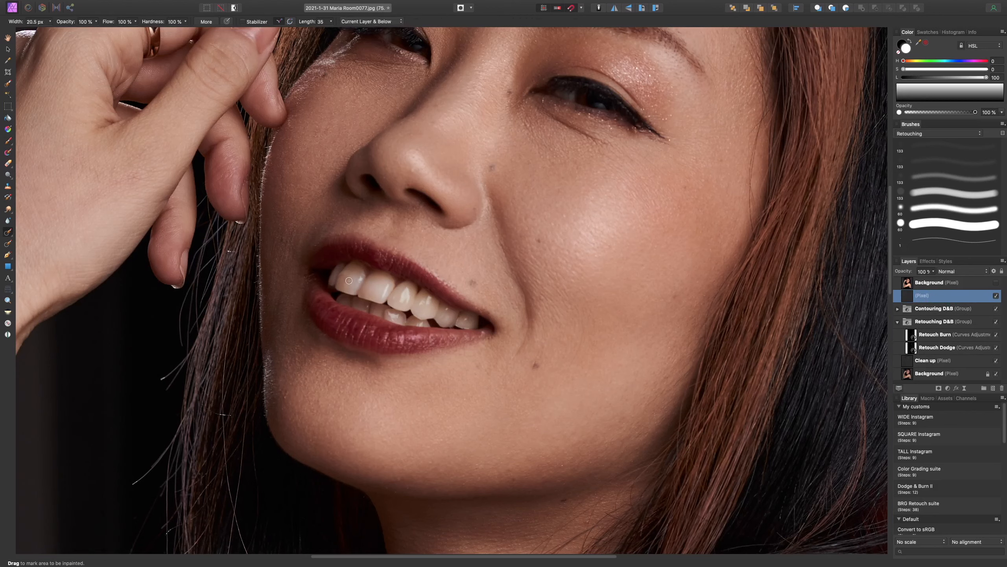
key("bracketleft")
key("bracketleft")
key("bracketleft")
left_click_drag(347, 280, 347, 282)
Soften the lines under both eyes with the Inpainting Brush at 40% opacity, using a smaller brush for the eye nearest the hand.
scroll(511, 254, "up", 3)
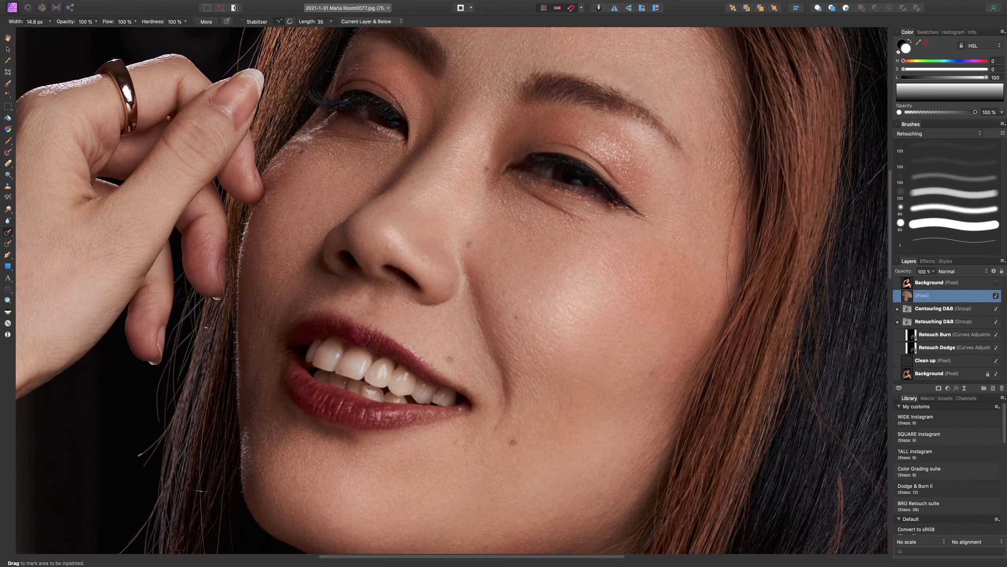
key("4")
key("]")
key("]")
key("]")
left_click_drag(585, 221, 517, 179)
key("bracketleft")
key("bracketleft")
key("bracketleft")
key("bracketleft")
key("bracketleft")
left_click_drag(387, 142, 304, 143)
Inpaint once more beneath the eye farther from the hand, using a brush about 35 px wide at 40% opacity.
key("bracketright")
key("bracketright")
key("bracketright")
key("bracketright")
key("bracketright")
key("bracketright")
key("bracketright")
left_click_drag(582, 218, 519, 187)
Fade the small dark mark above the corner of the mouth with the Inpainting Brush at 40% opacity.
scroll(567, 282, "down", 3)
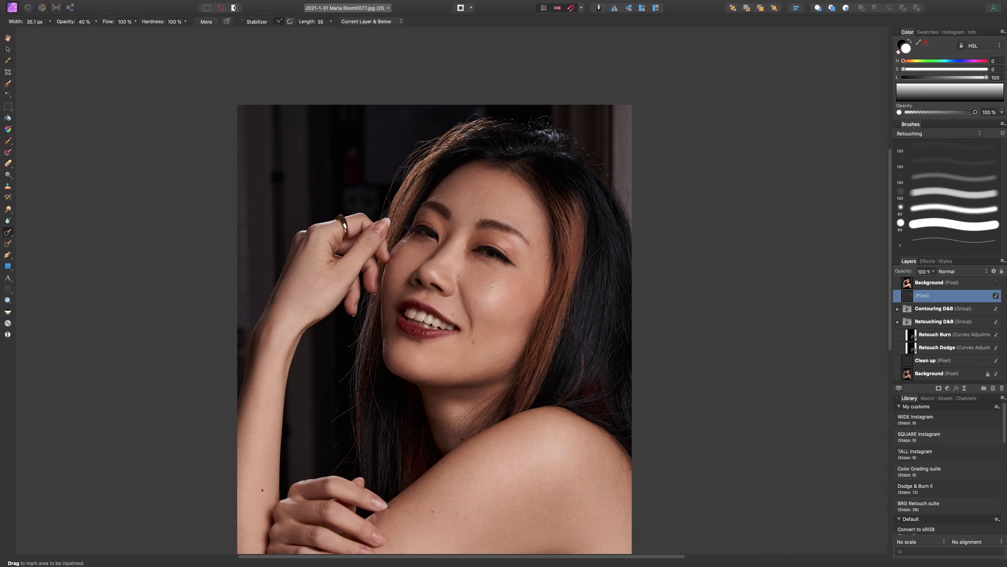
key("super+equal")
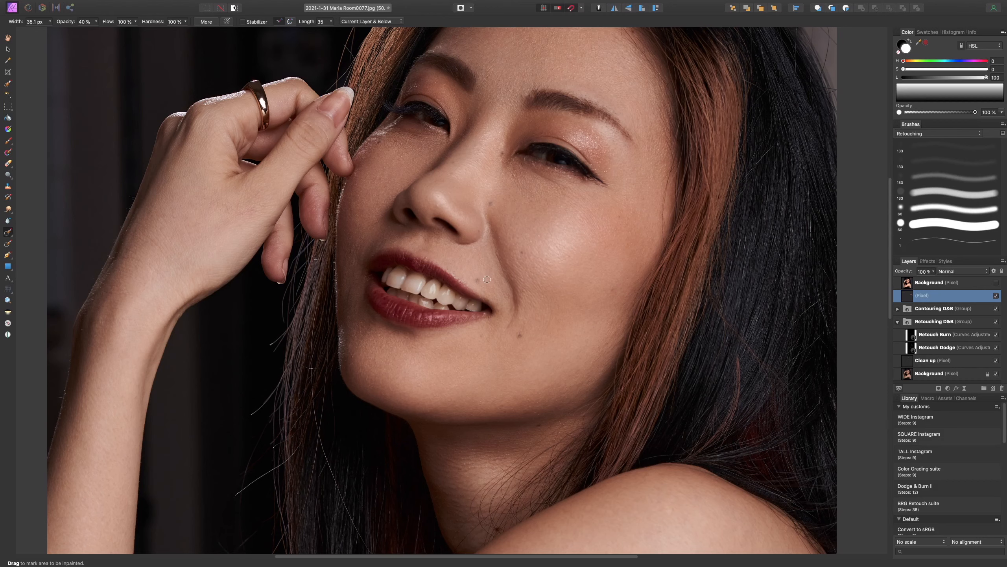
left_click_drag(475, 280, 480, 282)
left_click(480, 335)
scroll(522, 268, "up", 3)
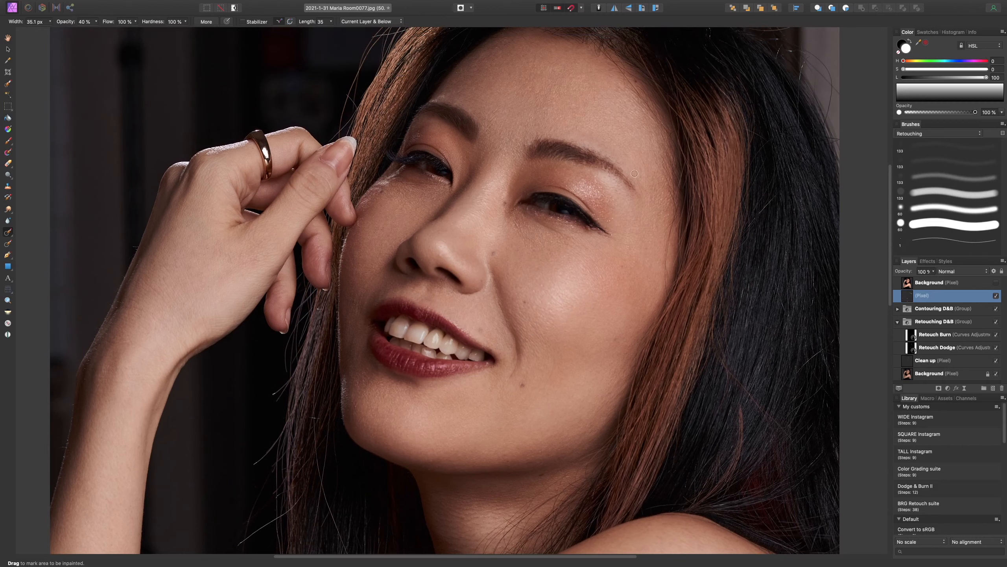
scroll(612, 197, "down", 6)
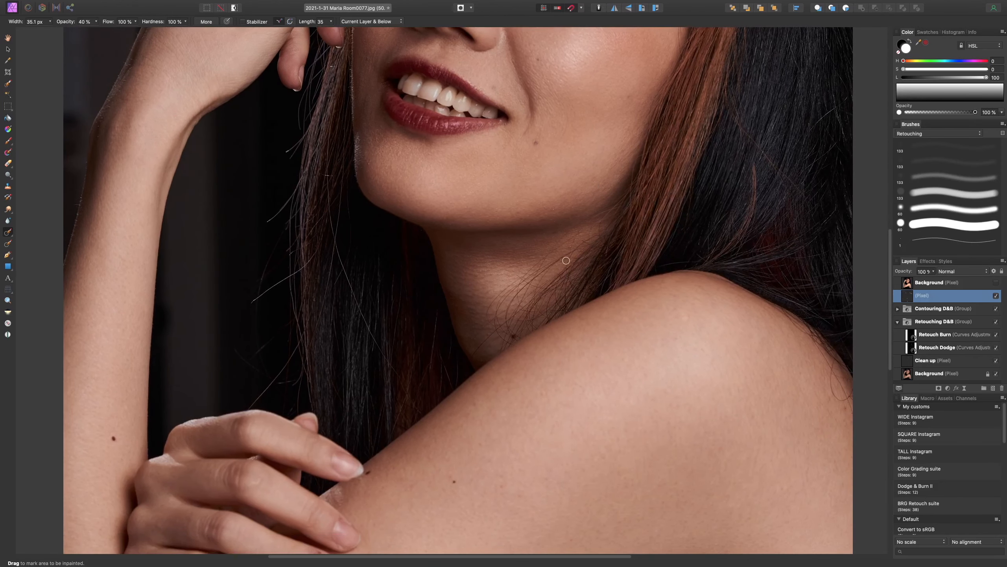
Inpaint the small spot at the cheek's edge beside the fingertip with the brush about 13 px wide at 100% opacity.
scroll(548, 266, "up", 8)
key("super+equal")
key("0")
key("bracketleft")
key("bracketleft")
key("bracketleft")
left_click_drag(318, 147, 317, 142)
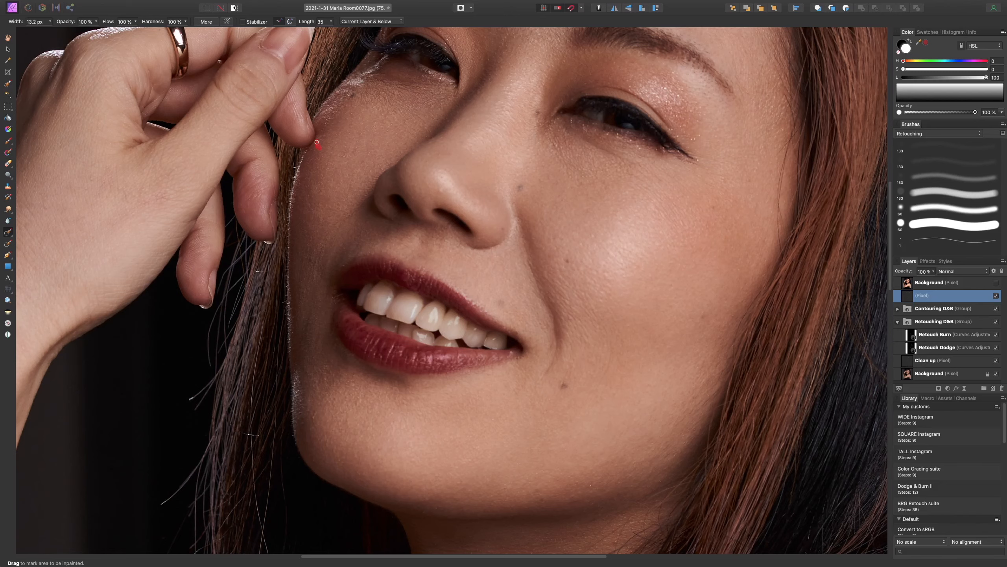
Set up the Clone Brush at 5% flow, 66% hardness and about 43 px wide, and sample the upper lip near the mouth corner beside the hand.
left_click_drag(527, 189, 496, 281)
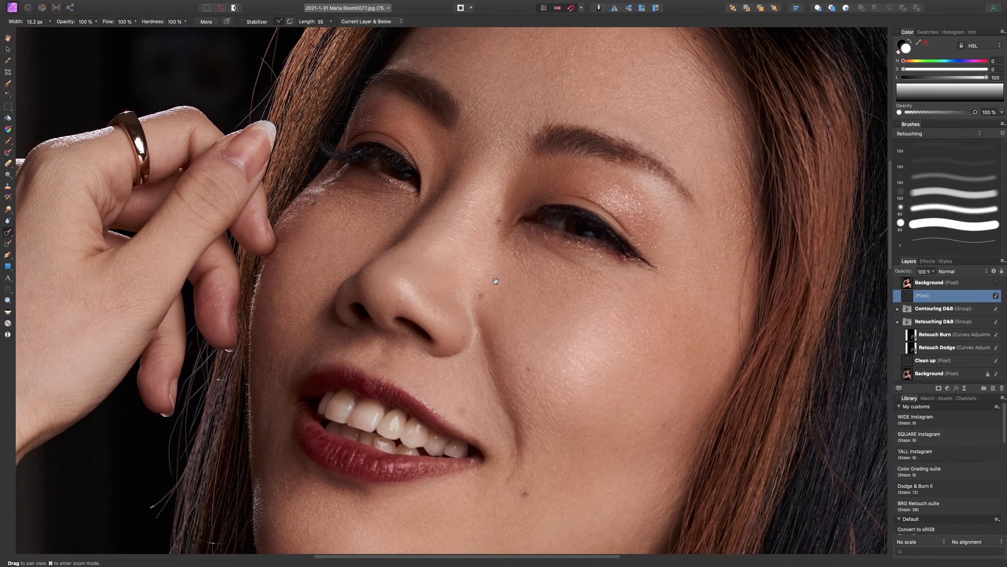
left_click_drag(518, 203, 561, 150)
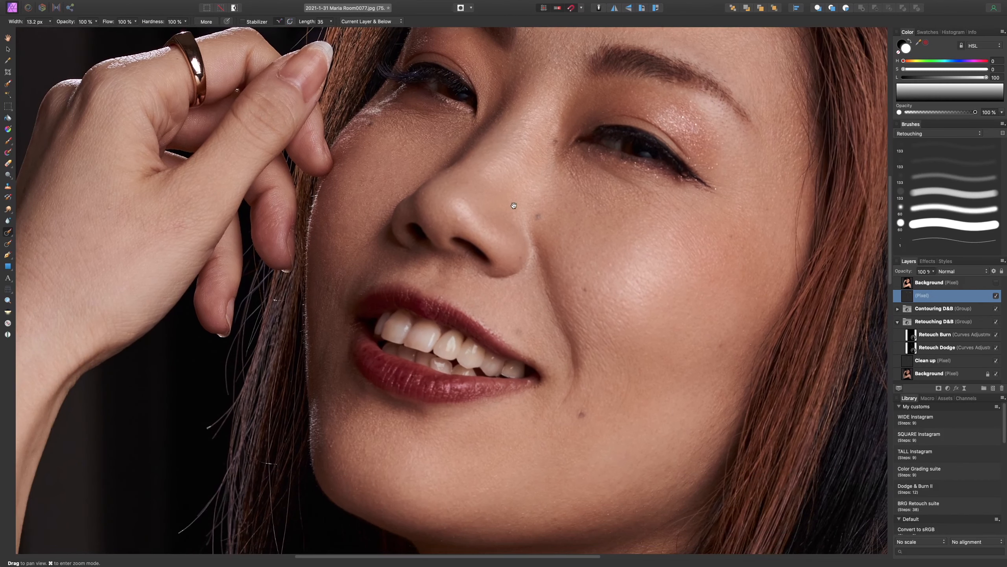
key("super+equal")
left_click_drag(458, 247, 541, 200)
key("super+equal")
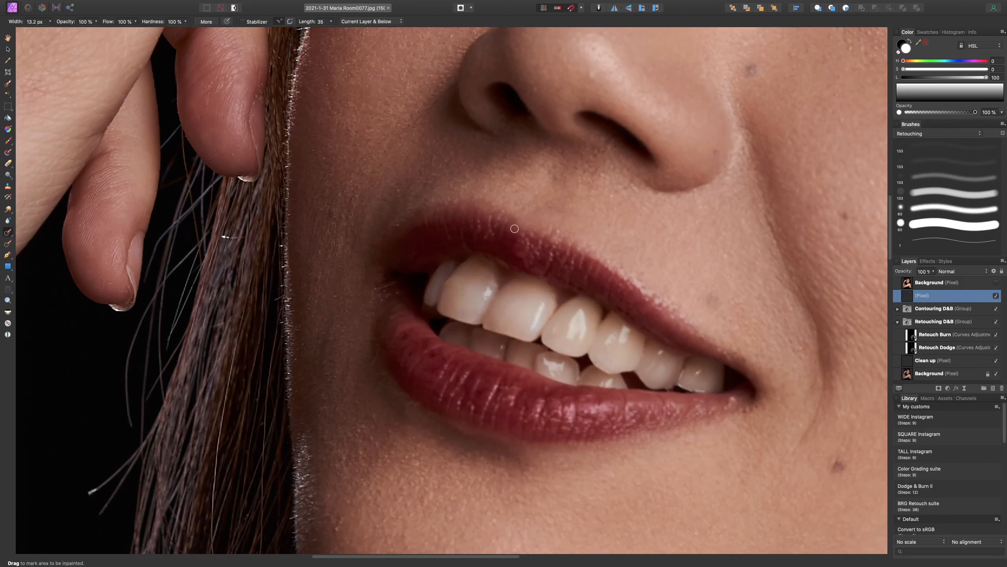
key("s")
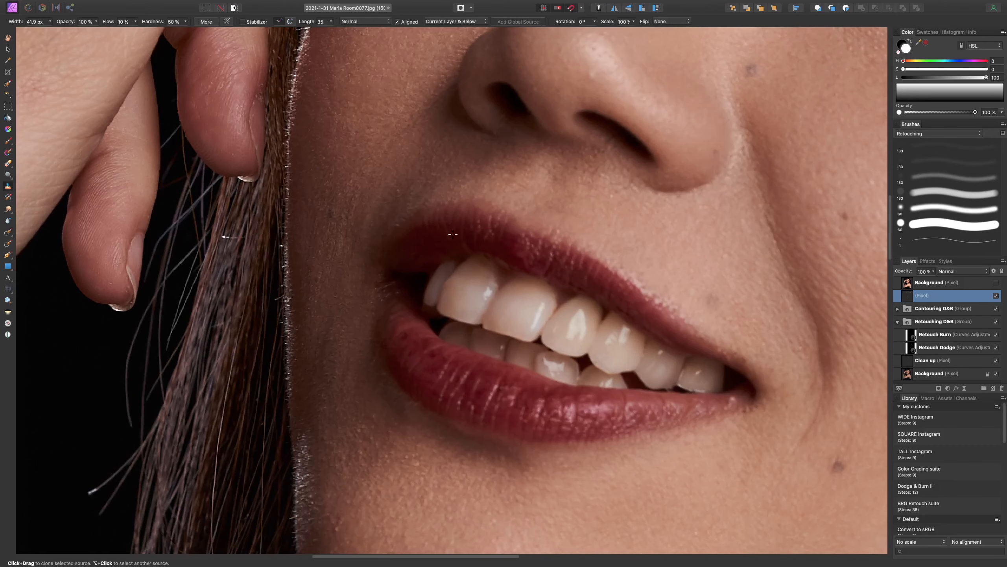
key("bracketleft")
left_click(949, 163)
left_click(952, 177)
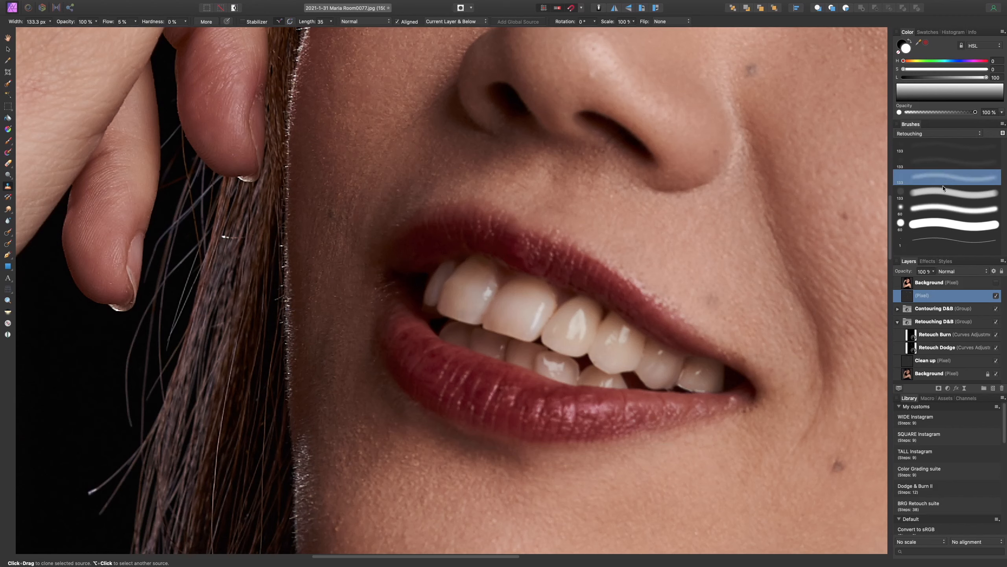
left_click(445, 229, "alt")
key("bracketleft")
key("bracketleft")
key("bracketleft")
key("bracketleft")
key("shift+bracketright")
key("shift+bracketright")
key("shift+bracketright")
key("shift+bracketright")
key("shift+bracketright")
key("shift+bracketright")
key("shift+bracketright")
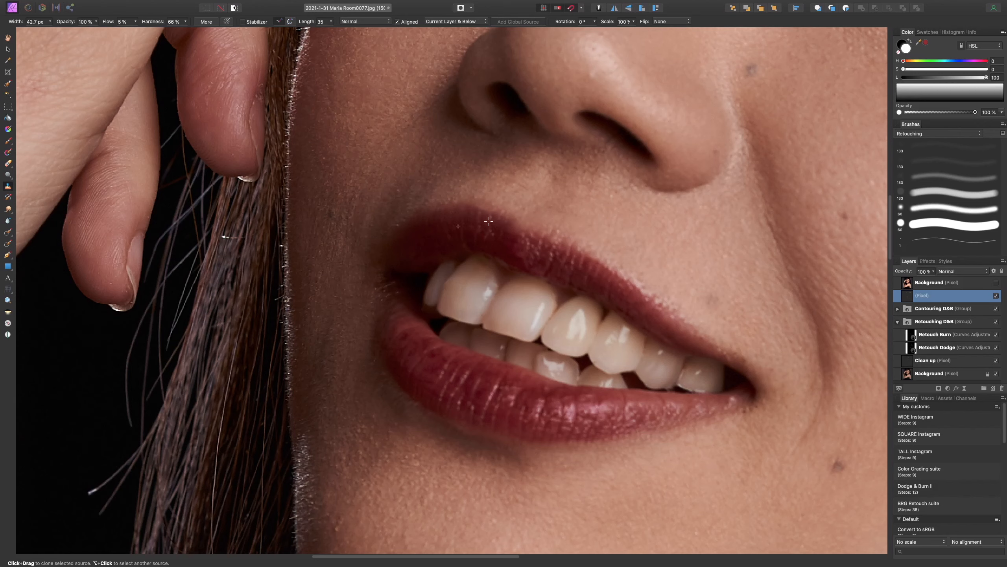
Clone smoother lip texture over the shiny highlights along the upper lip with a brush about 36 px wide.
key("bracketleft")
left_click_drag(496, 223, 512, 232)
left_click(574, 253, "alt")
left_click_drag(575, 246, 643, 301)
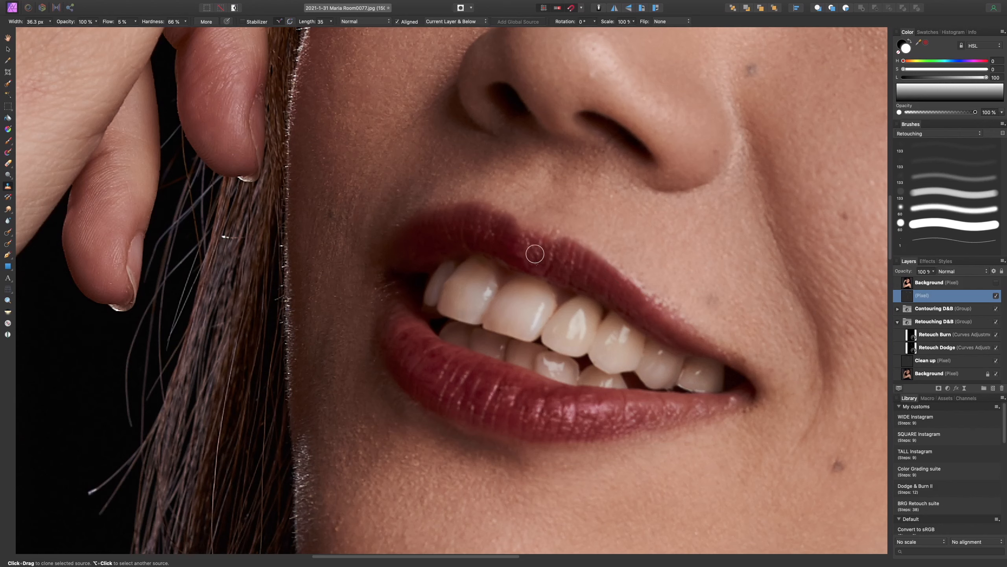
Clone over the highlights on the lower lip with a brush about 33 px wide, resampling from nearby lip areas.
key("bracketleft")
left_click(407, 370, "alt")
mouse_move(419, 353)
left_mouse_down()
mouse_move(427, 343)
mouse_move(411, 351)
mouse_move(409, 339)
left_mouse_up()
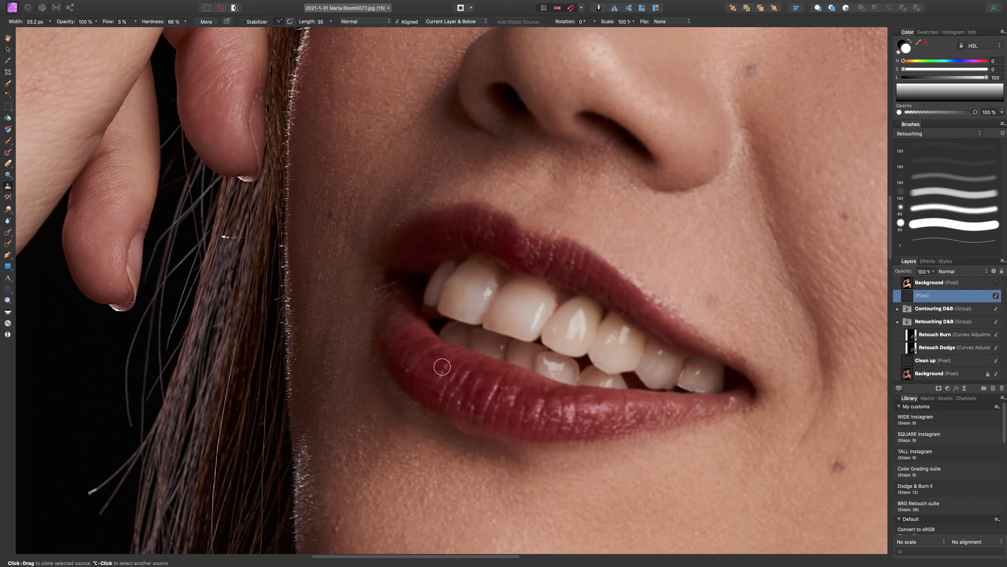
left_click(490, 398, "alt")
mouse_move(497, 390)
left_mouse_down()
mouse_move(512, 400)
mouse_move(510, 390)
left_mouse_up()
Compare the portrait with and without the new pixel layer, both close up and in the full view.
left_click(996, 296)
left_click(996, 296)
key("super+0")
left_click(996, 297)
left_click(996, 297)
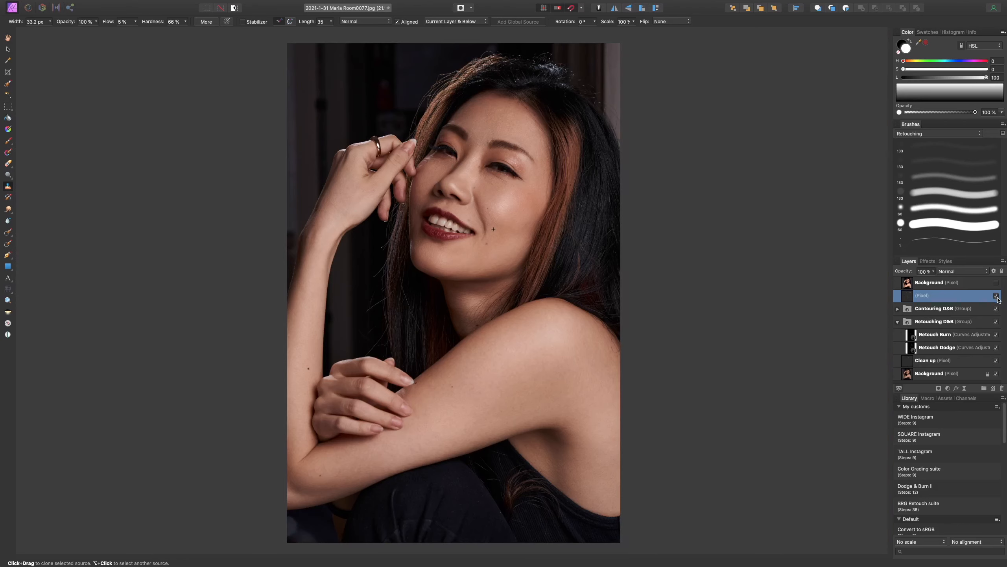
left_click(996, 297)
left_click(996, 296)
Add an HSL adjustment with saturation 100% and a hue shift of about 137° as a masking aid, and invert its mask.
key("super+equal")
key("super+1")
scroll(440, 237, "up", 6)
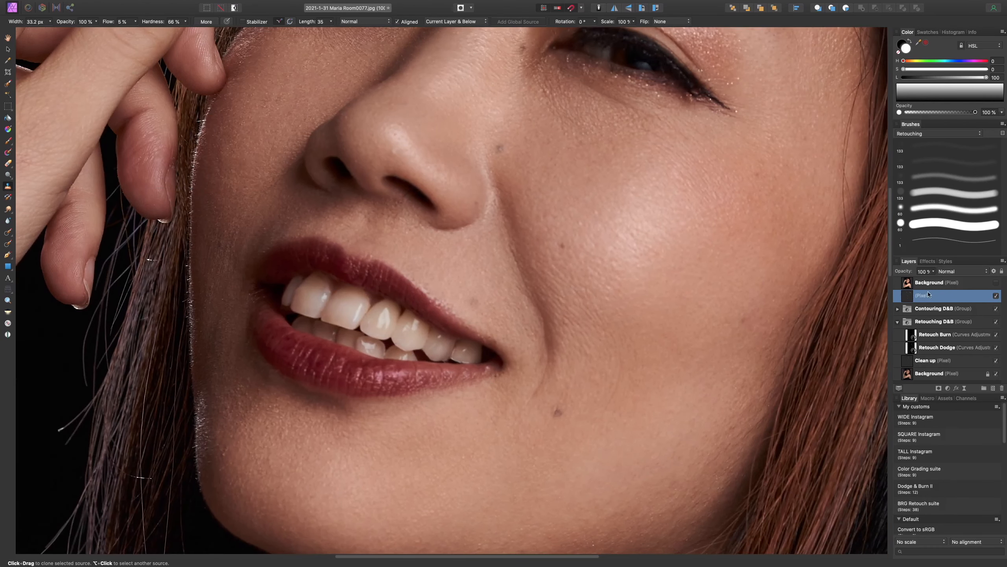
key("super+u")
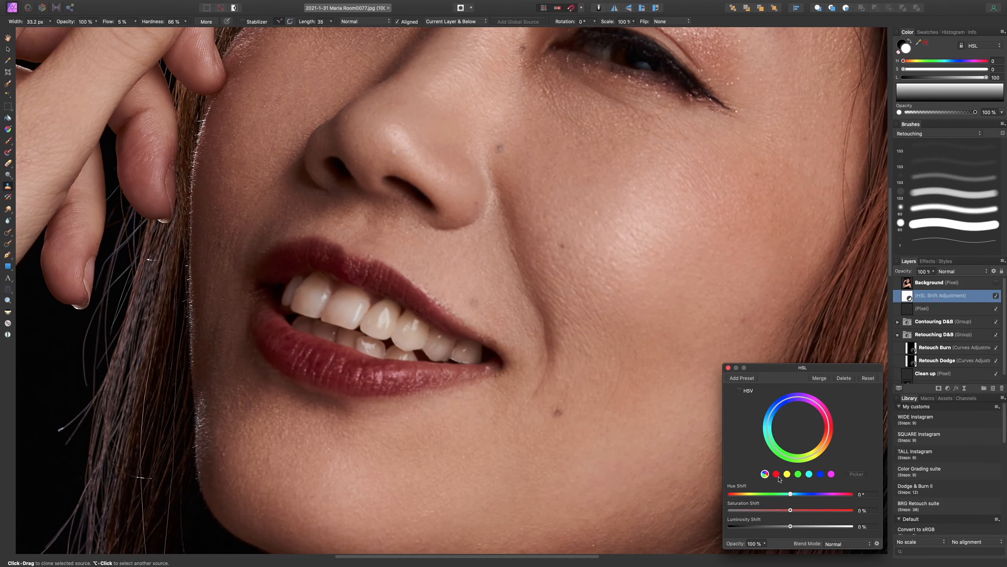
left_click_drag(828, 512, 851, 510)
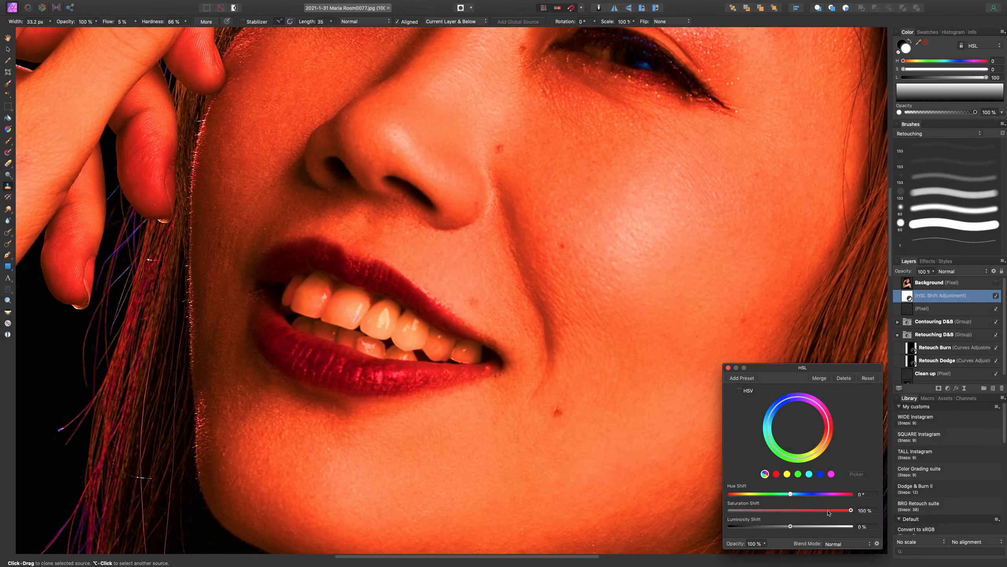
left_click_drag(790, 494, 836, 497)
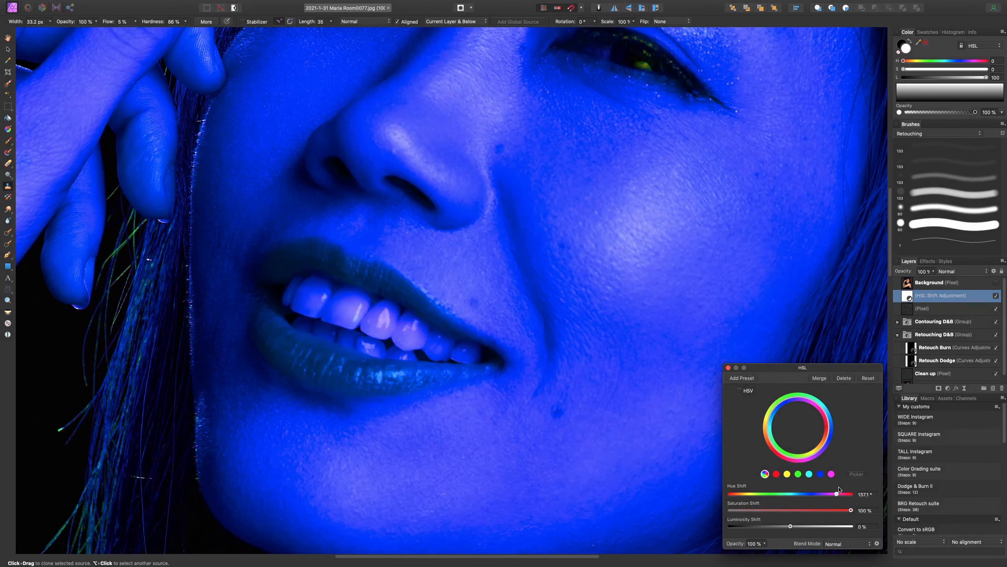
key("super+i")
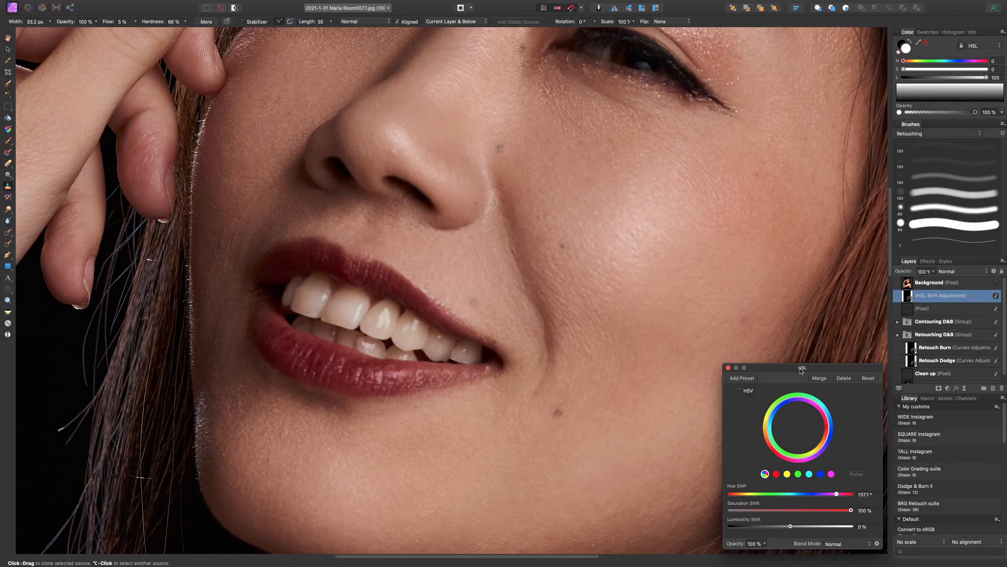
Paint the first two upper front teeth into the HSL mask with a white brush at 100% flow.
key("b")
left_click(954, 224)
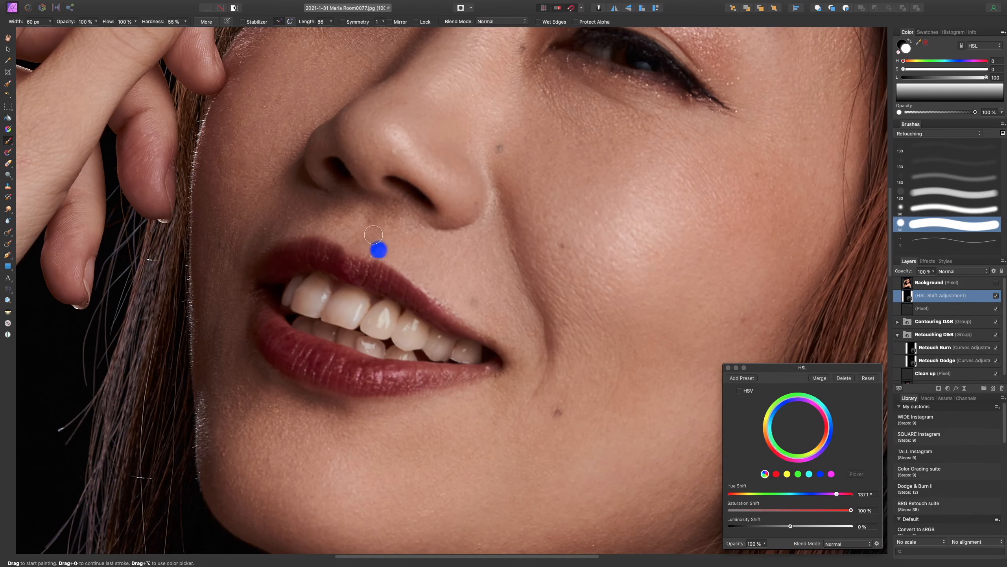
mouse_move(353, 310)
left_mouse_down()
mouse_move(301, 286)
mouse_move(320, 284)
mouse_move(320, 296)
mouse_move(309, 284)
mouse_move(321, 303)
left_mouse_up()
key("bracketright")
key("bracketright")
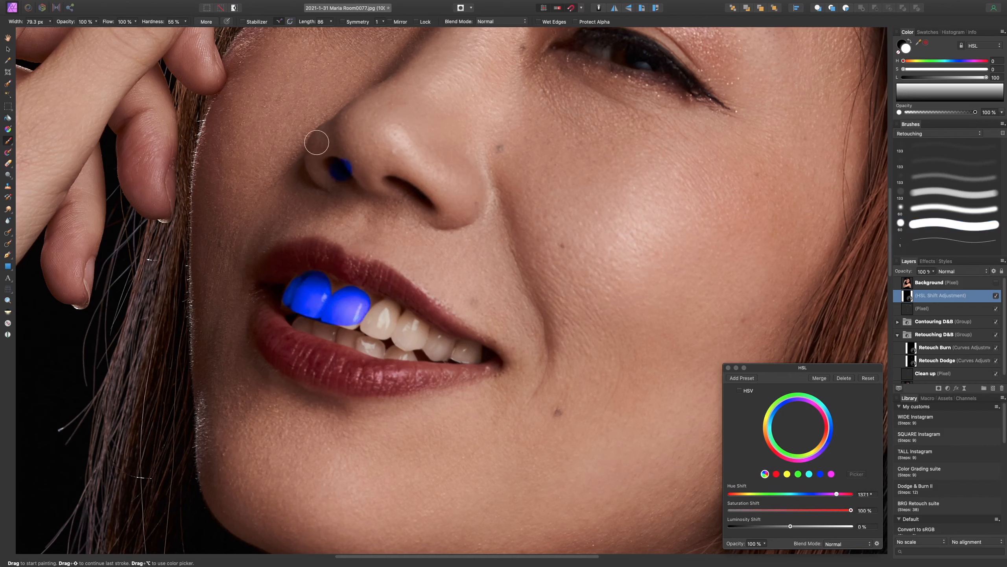
Lower the brush hardness to 4% and paint the remaining upper teeth into the HSL mask.
left_click_drag(185, 22, 152, 31)
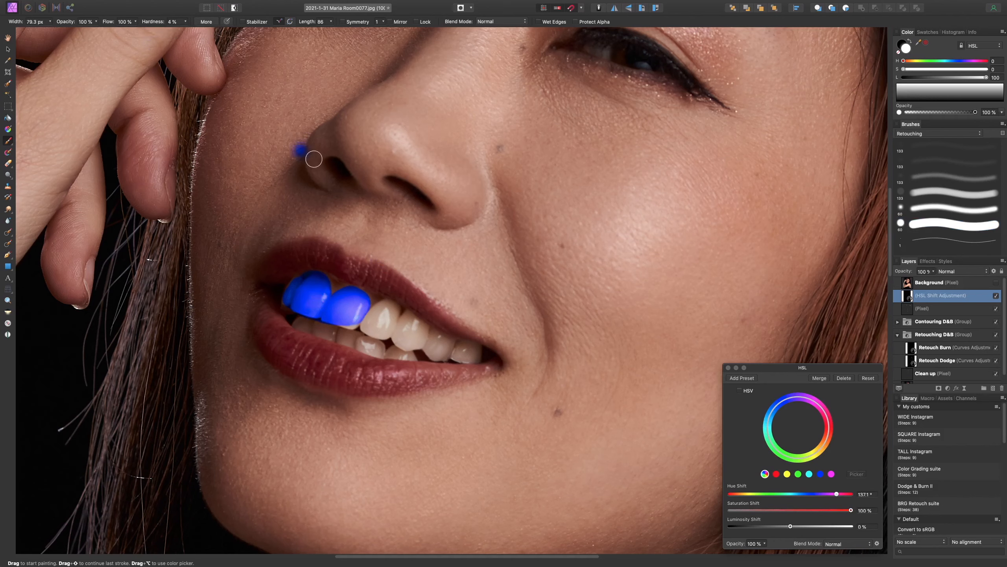
mouse_move(390, 310)
left_mouse_down()
mouse_move(373, 333)
mouse_move(357, 321)
mouse_move(393, 314)
mouse_move(387, 329)
mouse_move(416, 337)
left_mouse_up()
key("[")
key("[")
key("[")
mouse_move(430, 339)
left_mouse_down()
mouse_move(468, 353)
mouse_move(376, 332)
mouse_move(380, 346)
left_mouse_up()
Paint the lower teeth and narrow gaps into the HSL mask, shrinking the brush to about 16 px for the details.
key("[")
key("[")
key("[")
key("[")
mouse_move(299, 324)
left_mouse_down()
mouse_move(413, 357)
mouse_move(391, 356)
left_mouse_up()
key("[")
key("[")
key("[")
key("[")
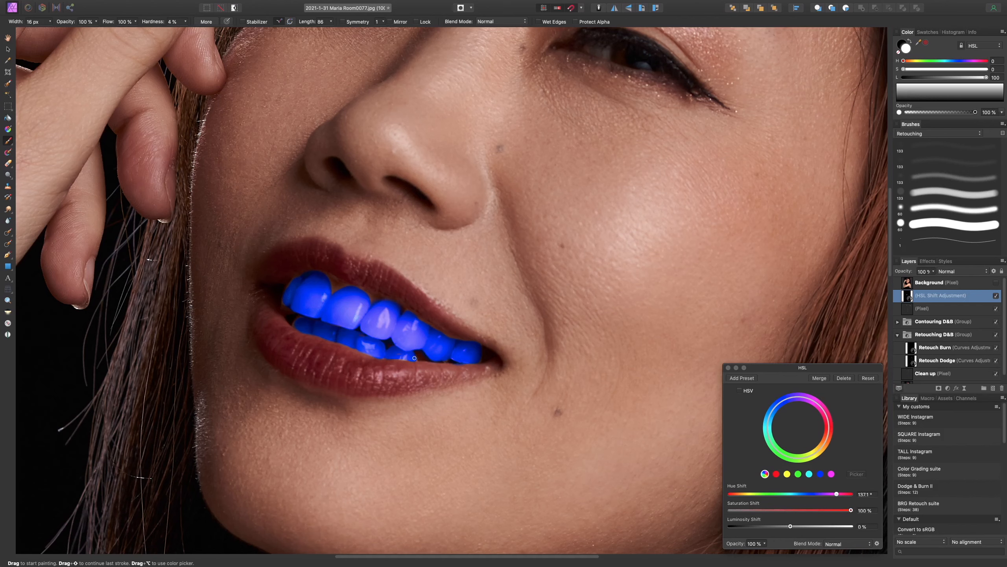
key("]")
key("]")
key("]")
key("]")
key("]")
key("]")
key("]")
key("]")
key("]")
key("[")
key("[")
key("[")
key("[")
key("[")
key("[")
Reset the HSL adjustment, set saturation to -54% and luminosity to 1% to whiten the teeth.
left_click(870, 378)
mouse_move(793, 510)
left_mouse_down()
mouse_move(766, 515)
mouse_move(791, 527)
left_mouse_up()
key("super+minus")
mouse_move(766, 510)
left_mouse_down()
mouse_move(731, 510)
mouse_move(757, 509)
left_mouse_up()
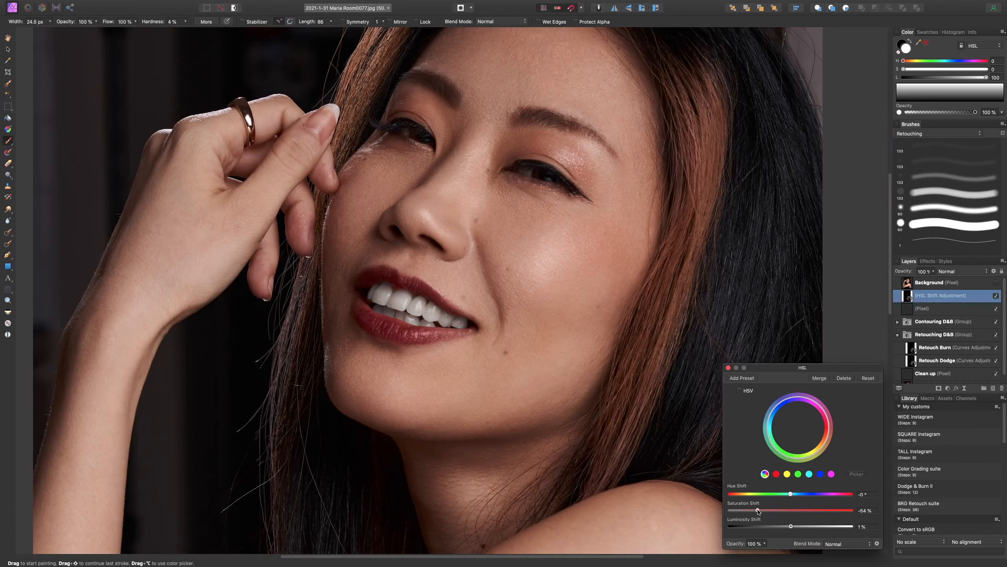
Clean the HSL mask along the upper teeth's edge with black and set the saturation shift to -28%.
key("super+plus")
key("super+plus")
scroll(580, 462, "left", 2)
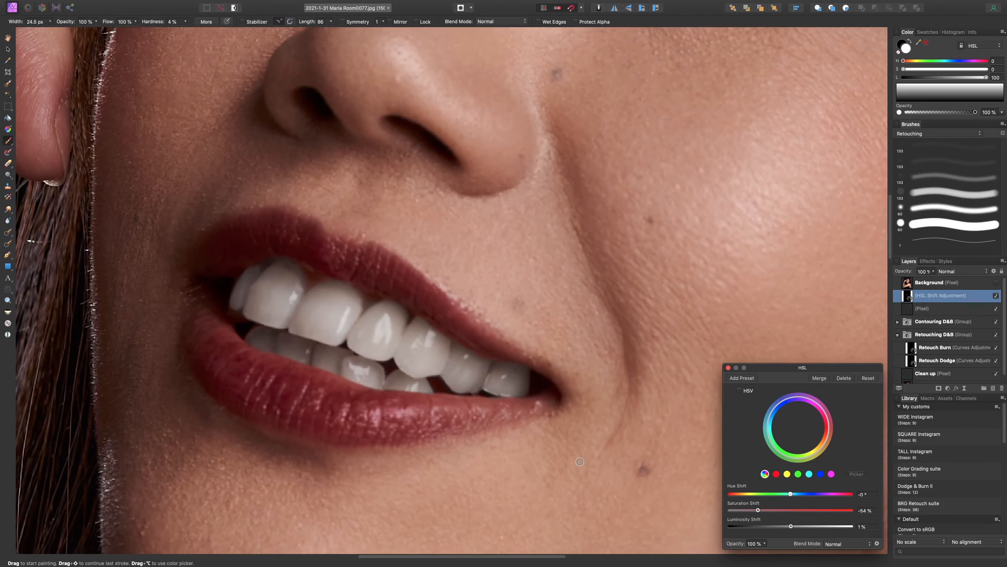
key("x")
mouse_move(306, 280)
left_mouse_down()
mouse_move(277, 257)
mouse_move(306, 286)
mouse_move(283, 258)
mouse_move(304, 263)
mouse_move(267, 262)
left_mouse_up()
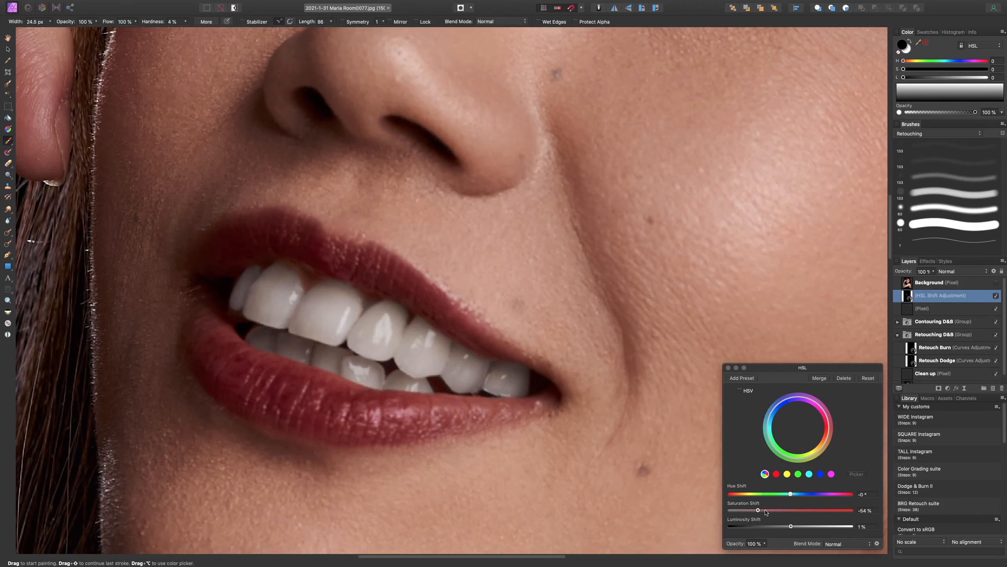
mouse_move(758, 510)
left_mouse_down()
mouse_move(789, 515)
mouse_move(774, 515)
left_mouse_up()
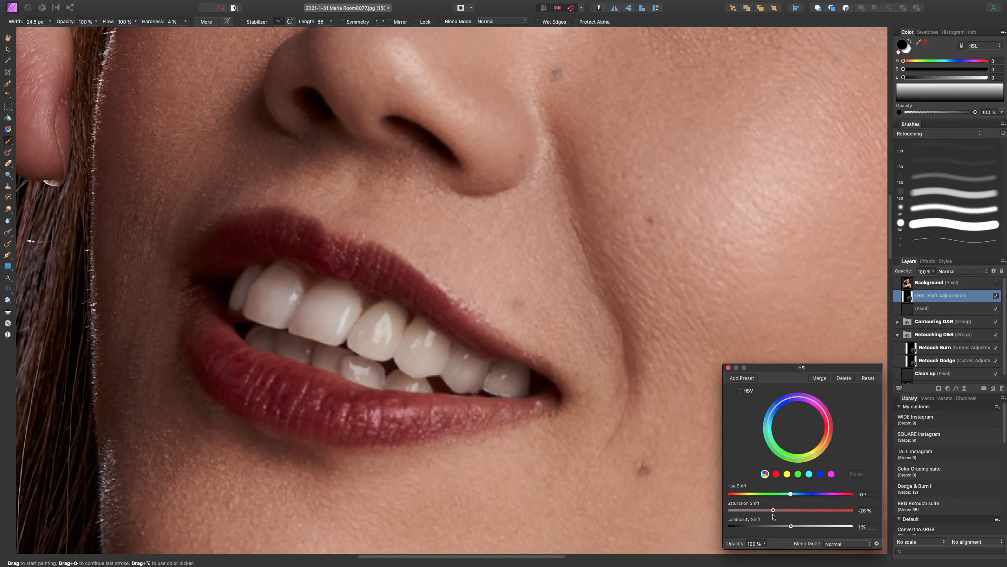
Compare the teeth with and without the HSL adjustment, and set its saturation shift to -24%.
left_click(727, 368)
key("super+0")
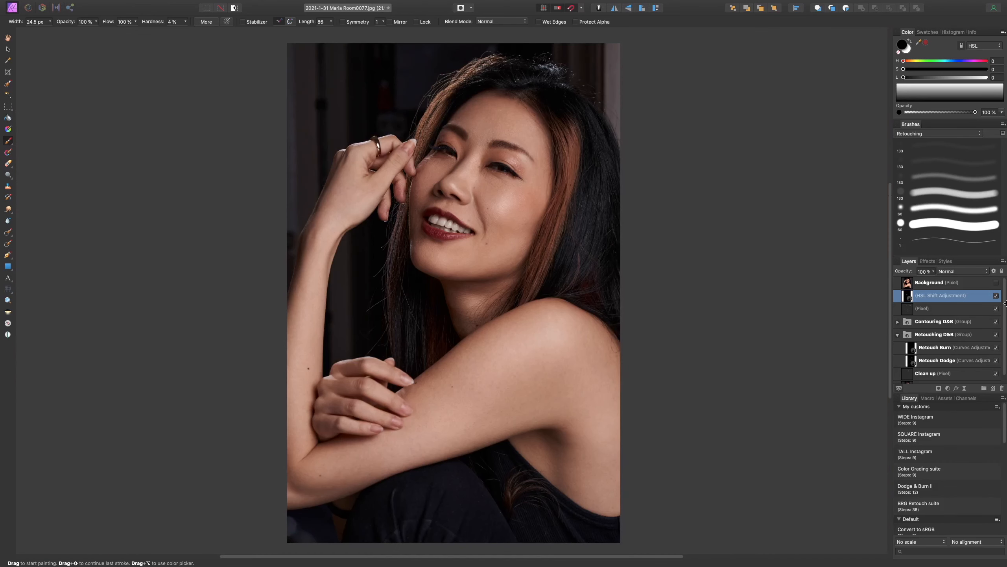
left_click(997, 297)
left_click(997, 297)
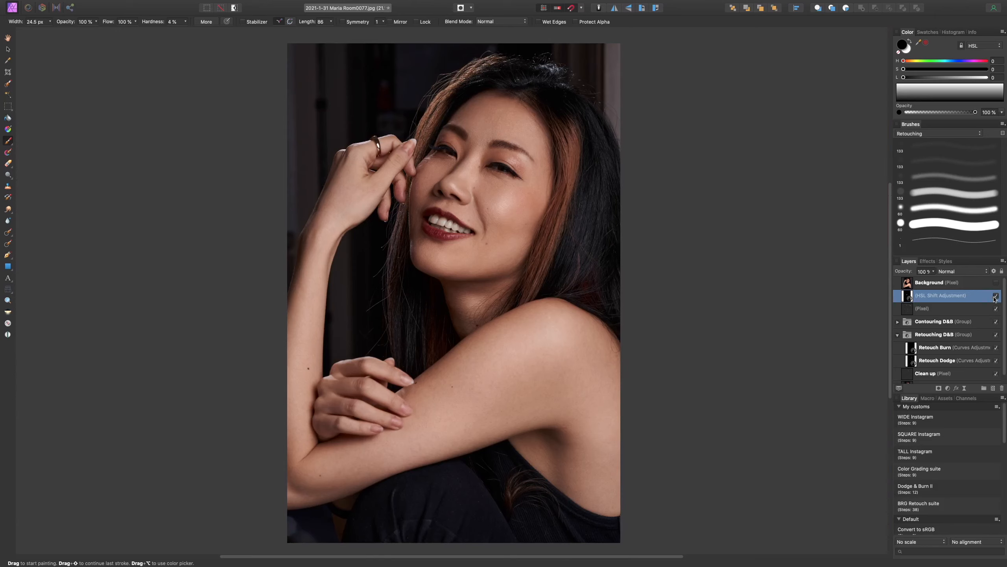
double_click(909, 296)
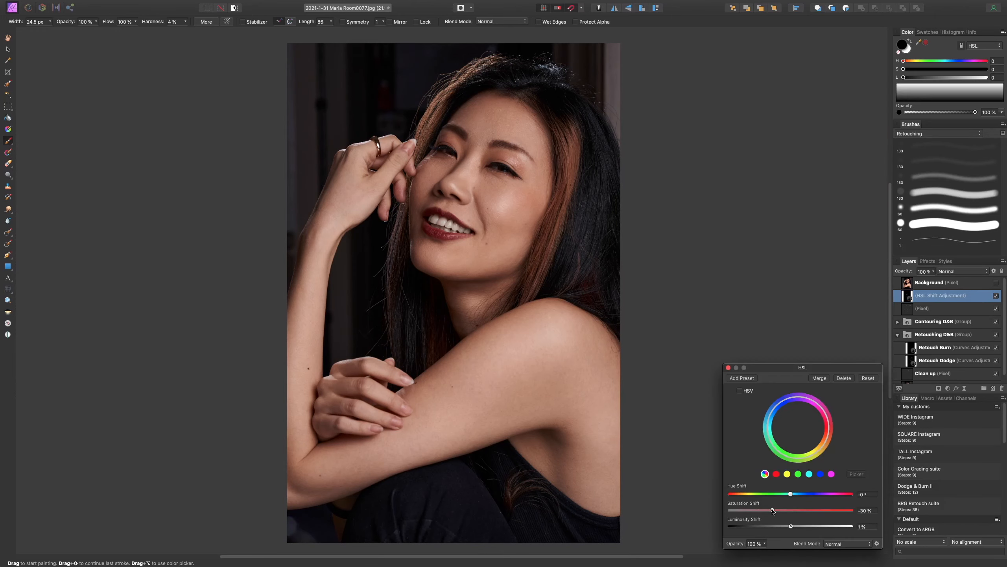
left_click_drag(773, 511, 776, 513)
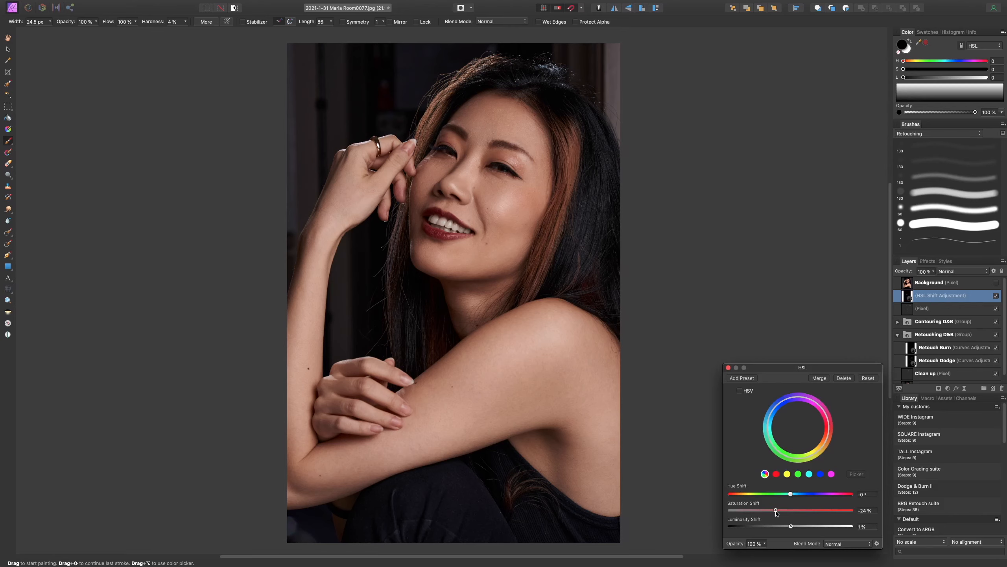
left_click(728, 368)
Add a Curves adjustment above the HSL layer, raise the curve to brighten the image, and invert its mask.
key("super+plus")
key("super+plus")
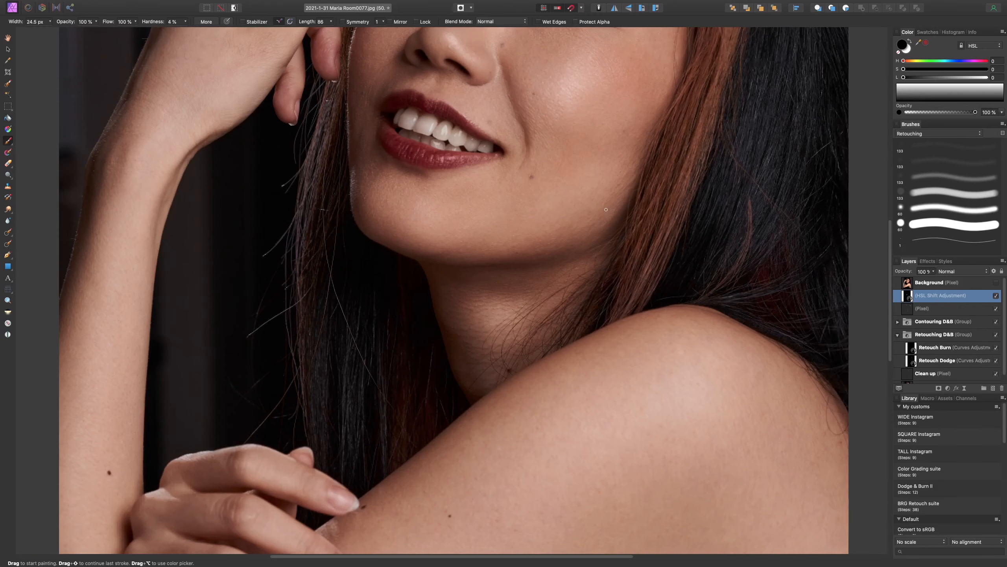
key("super+plus")
left_click_drag(606, 209, 527, 347)
key("super+plus")
left_click_drag(610, 112, 579, 279)
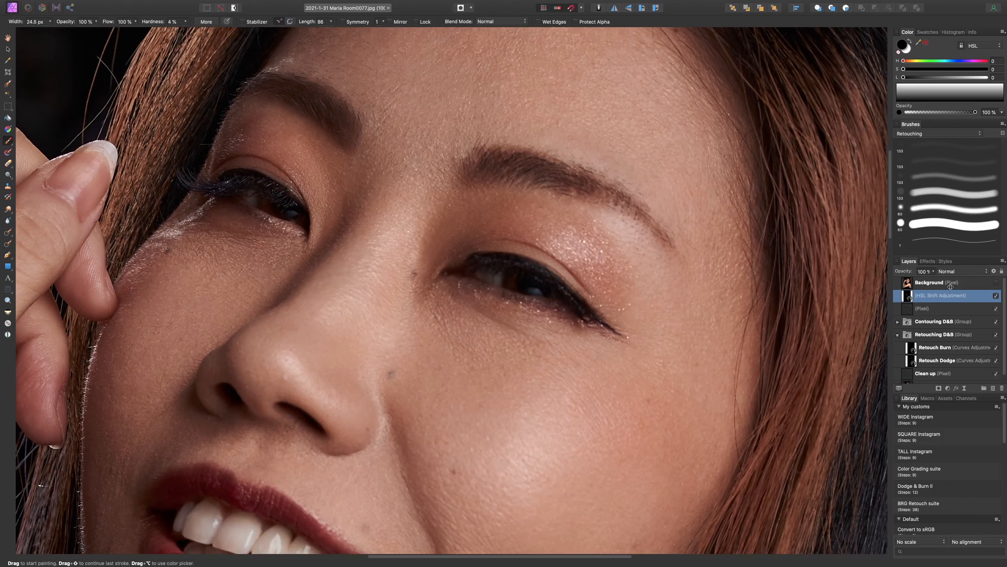
left_click(948, 387)
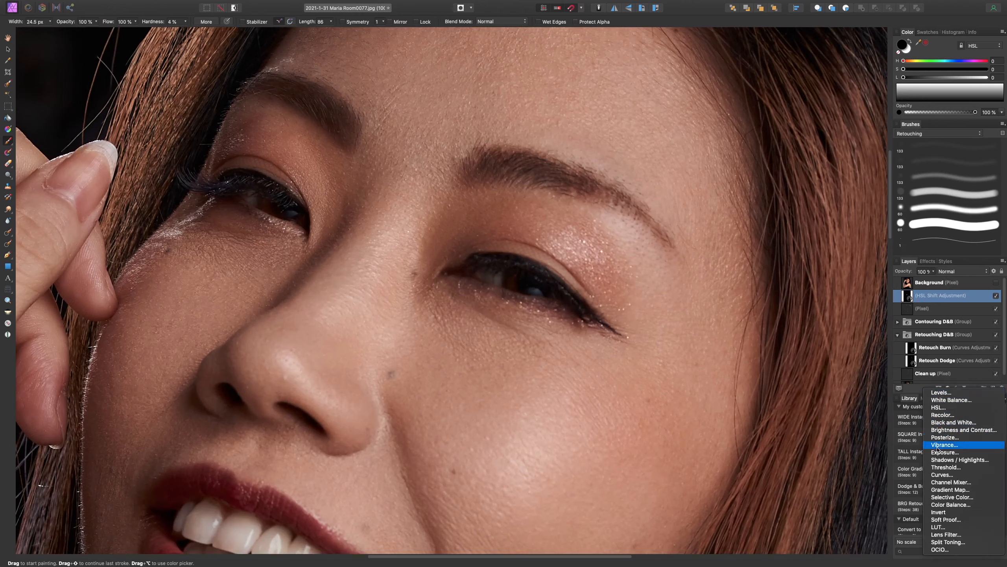
left_click(926, 471)
left_click_drag(799, 444, 793, 419)
left_click(728, 350)
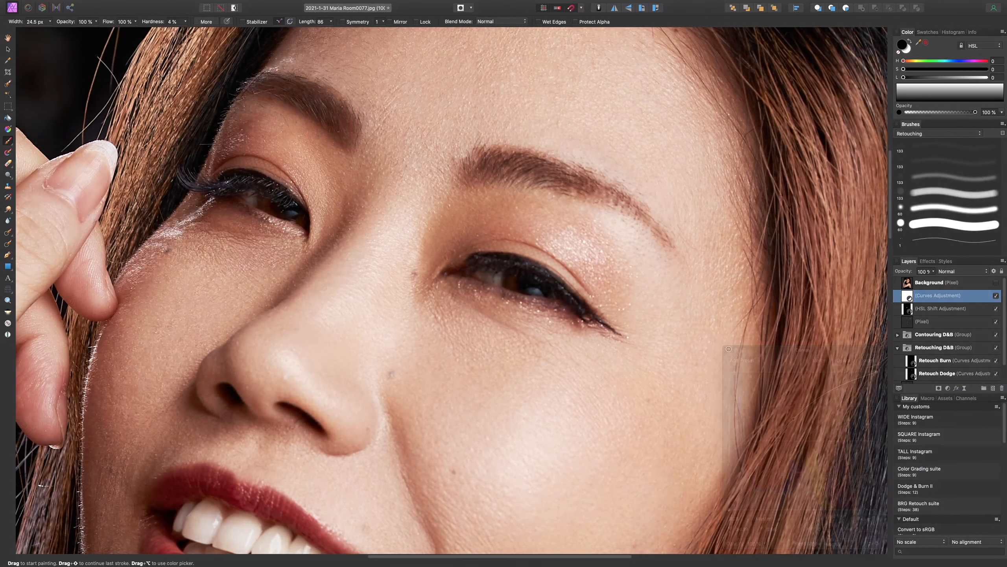
key("super+i")
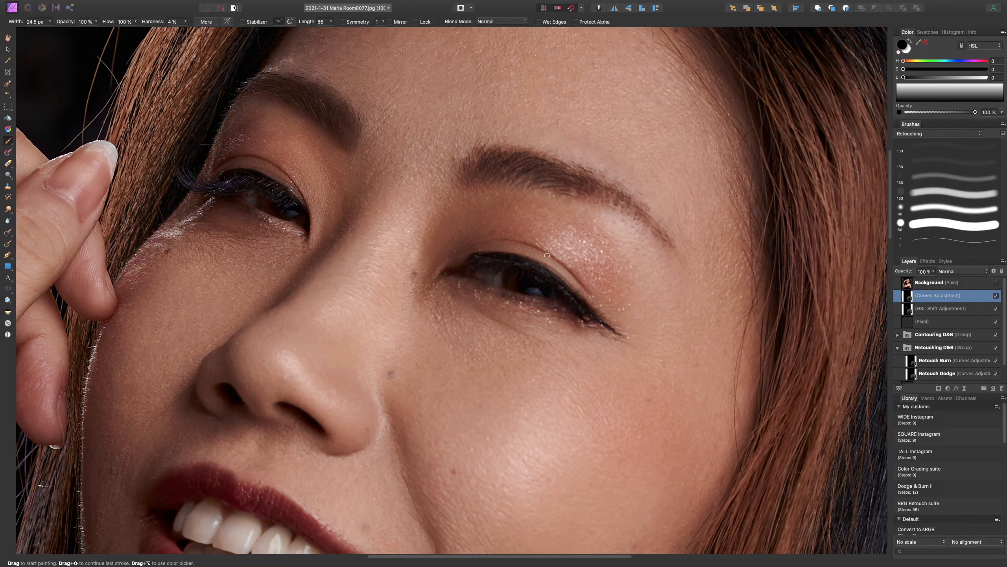
Paint white at 2% flow on the Curves mask to brighten the irises of both eyes.
key("x")
left_click(956, 163)
left_click(899, 147)
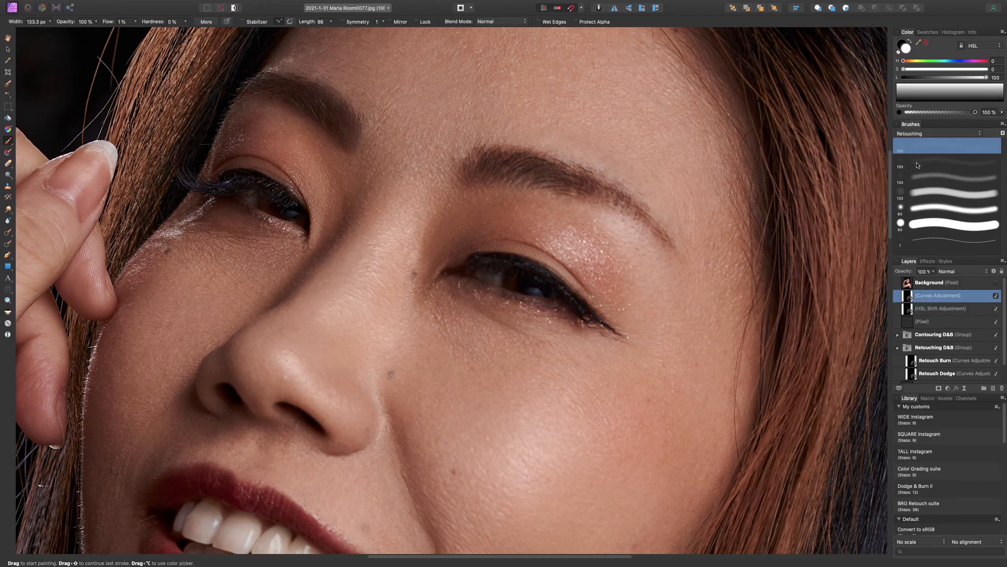
left_click(937, 162)
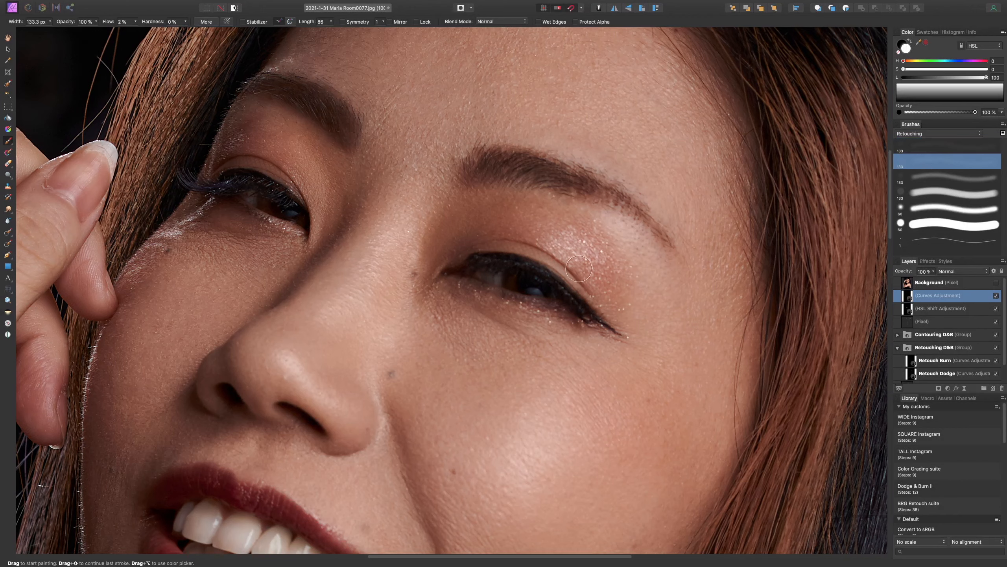
key("bracketleft")
key("bracketleft")
key("bracketleft")
key("bracketleft")
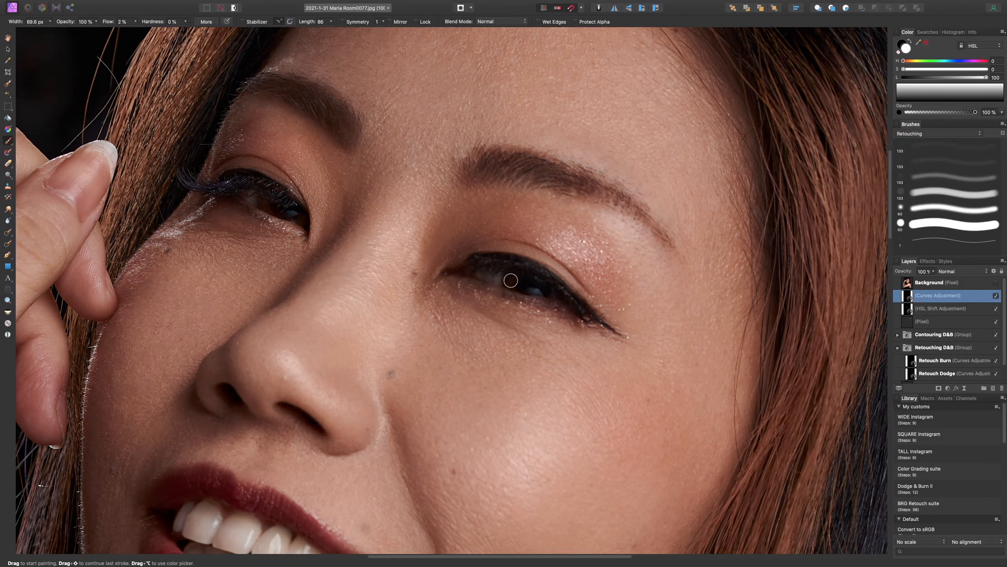
left_click_drag(514, 284, 524, 289)
key("bracketright")
left_click_drag(274, 206, 292, 214)
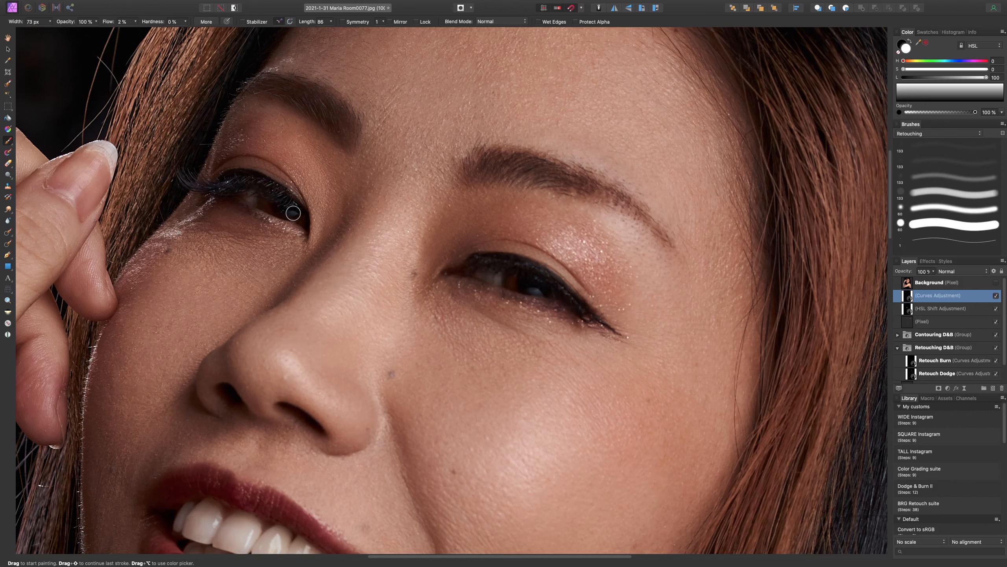
Compare the eyes with and without the Curves adjustment.
left_click(996, 297)
left_click(996, 297)
left_click(998, 296)
Inpaint small specks in both eyes on the pixel layer with a brush of 11.2 px.
key("bracketleft")
key("bracketleft")
key("bracketleft")
key("bracketleft")
key("bracketleft")
key("bracketleft")
key("bracketleft")
key("bracketleft")
key("bracketleft")
key("bracketleft")
key("bracketleft")
key("bracketleft")
key("bracketleft")
key("bracketleft")
key("bracketleft")
key("bracketleft")
key("bracketleft")
key("bracketleft")
key("bracketleft")
key("bracketleft")
key("bracketright")
key("bracketright")
key("bracketright")
key("bracketright")
key("bracketright")
key("bracketright")
key("bracketright")
key("bracketright")
key("bracketright")
key("bracketright")
left_click(922, 321)
key("j")
left_click_drag(495, 282, 495, 273)
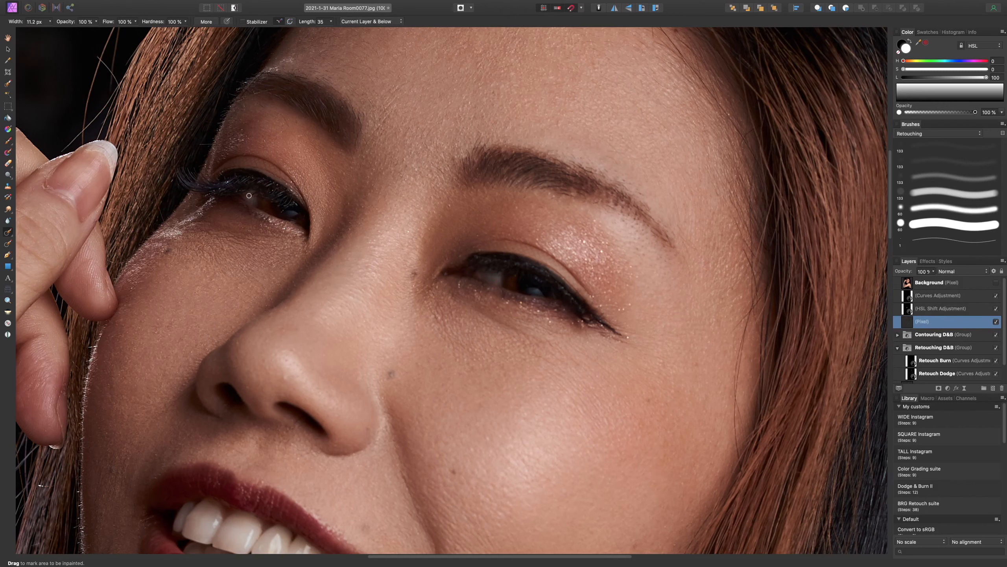
left_click_drag(249, 195, 249, 198)
Lower the curve of the eye-brightening adjustment slightly and compare the portrait with the Background layer shown.
key("super+minus")
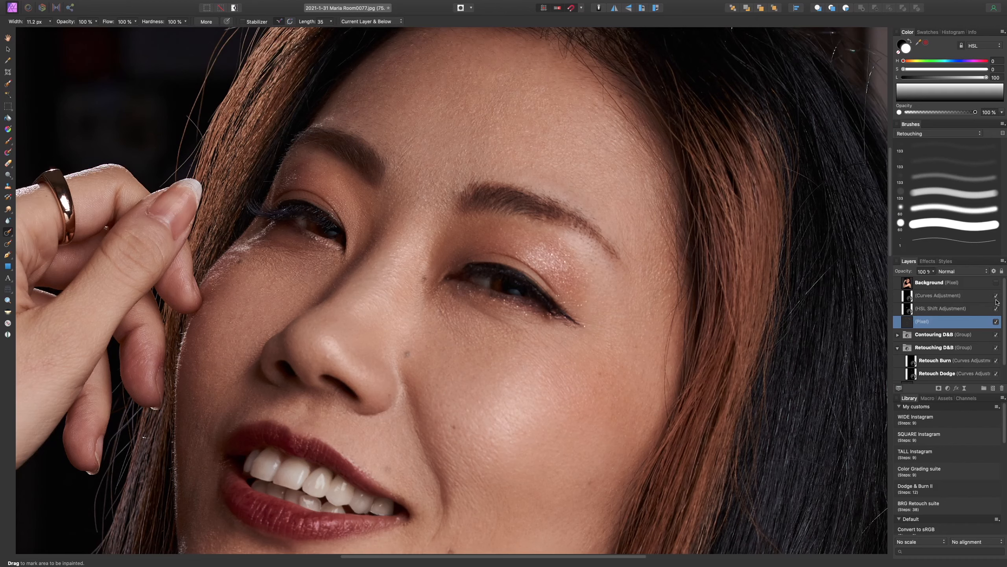
key("super+0")
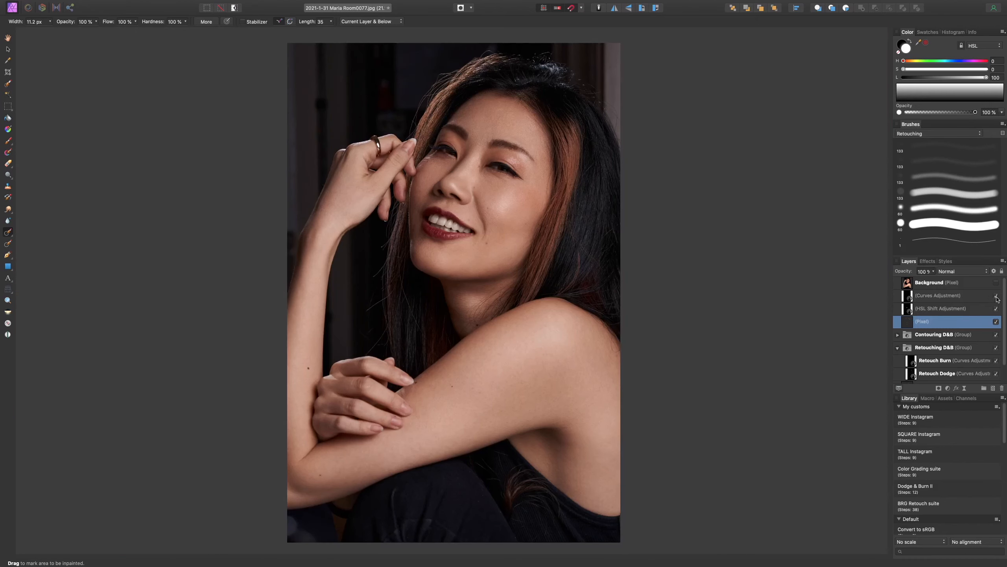
left_click(954, 297)
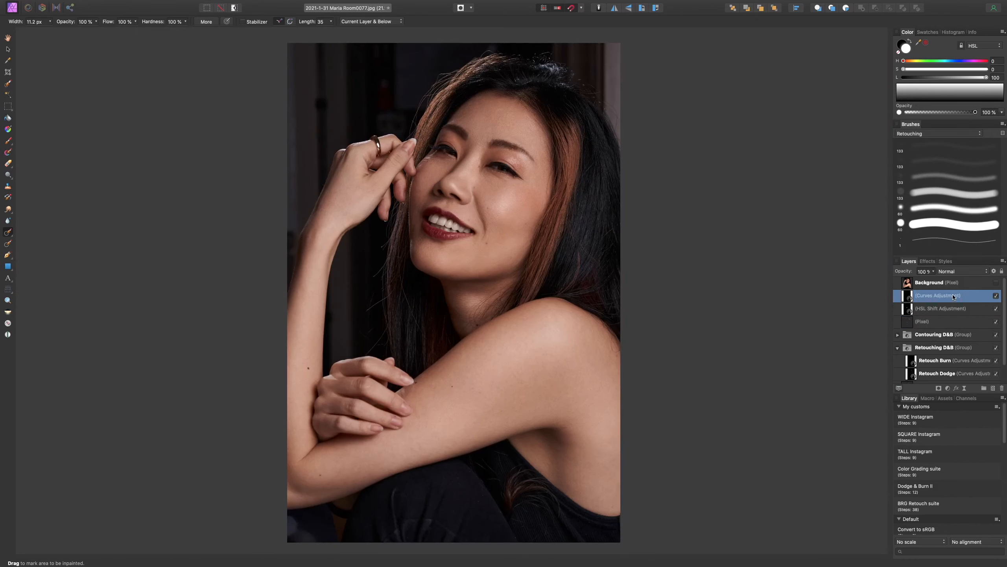
double_click(908, 297)
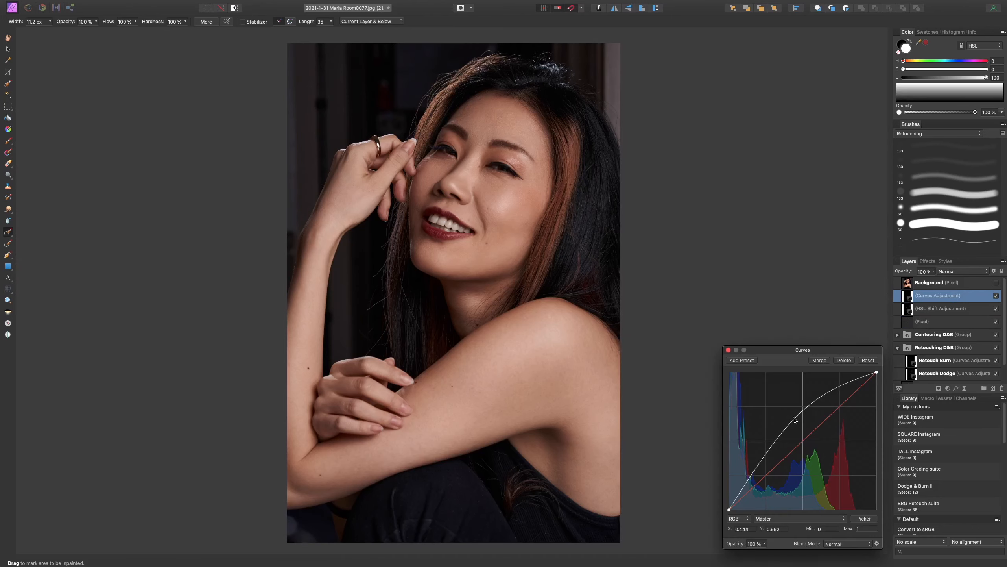
mouse_move(795, 421)
left_mouse_down()
mouse_move(791, 413)
mouse_move(809, 418)
mouse_move(772, 428)
mouse_move(783, 433)
left_mouse_up()
left_click(728, 349)
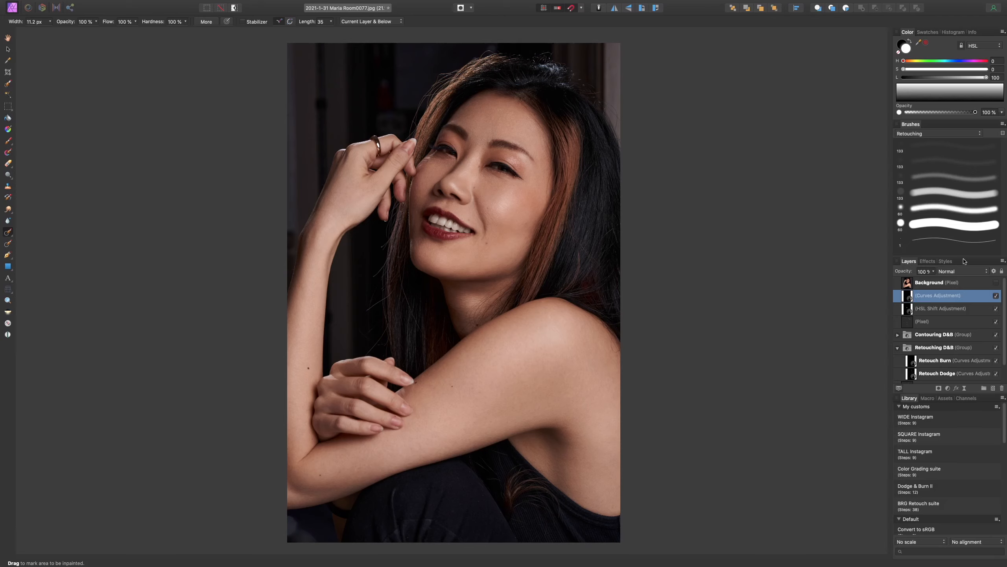
left_click(997, 283)
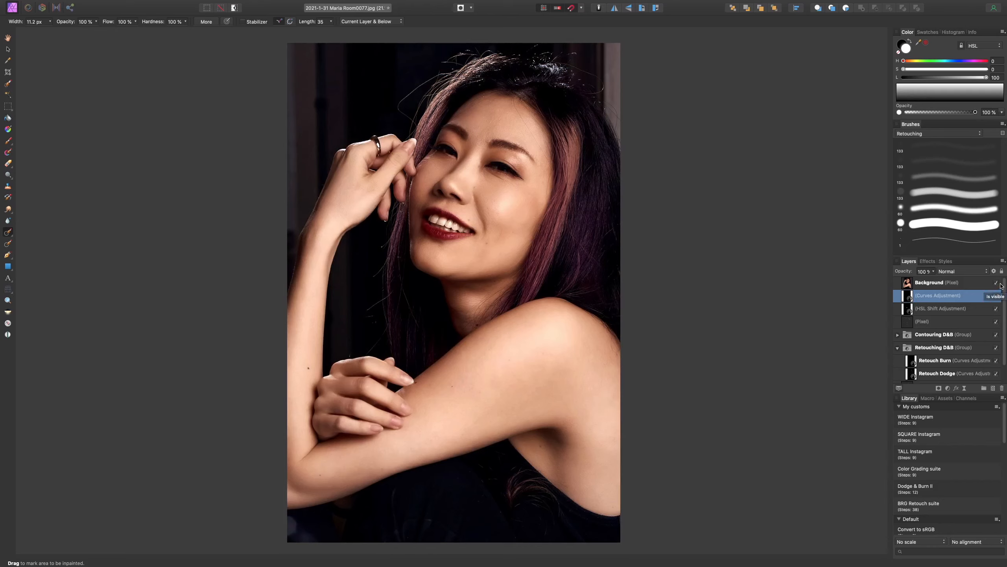
left_click(996, 283)
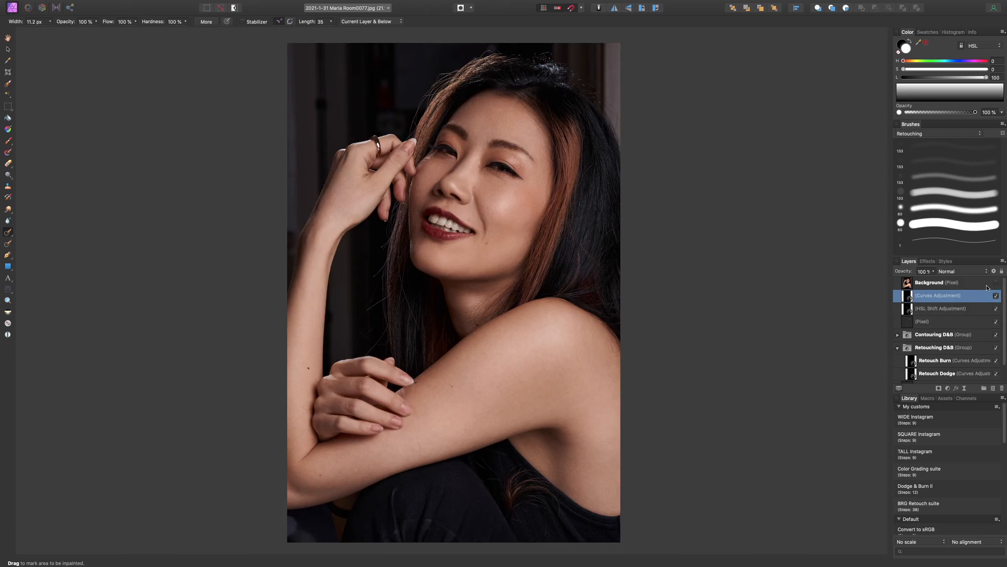
Add an HSL adjustment above the Background layer with hue shift 71.5° and saturation shift 25%, and invert its mask.
left_click(952, 286)
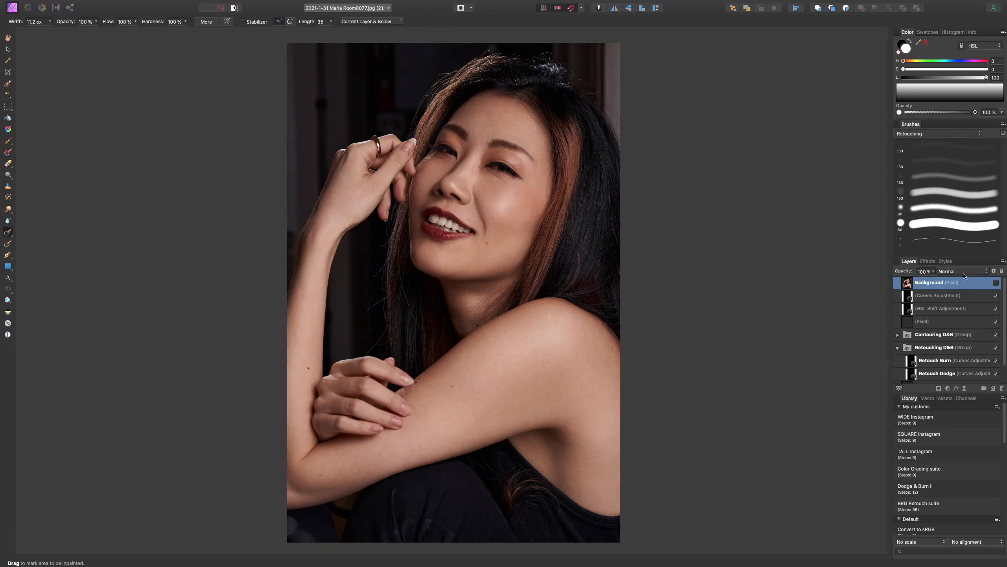
key("super+u")
mouse_move(790, 510)
left_mouse_down()
mouse_move(814, 513)
mouse_move(804, 520)
left_mouse_up()
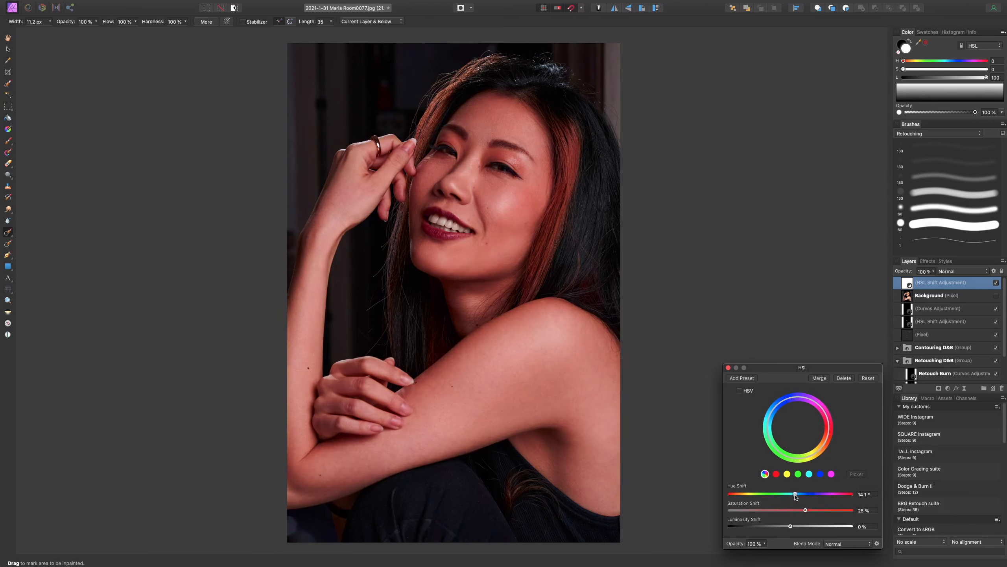
left_click_drag(791, 496, 815, 506)
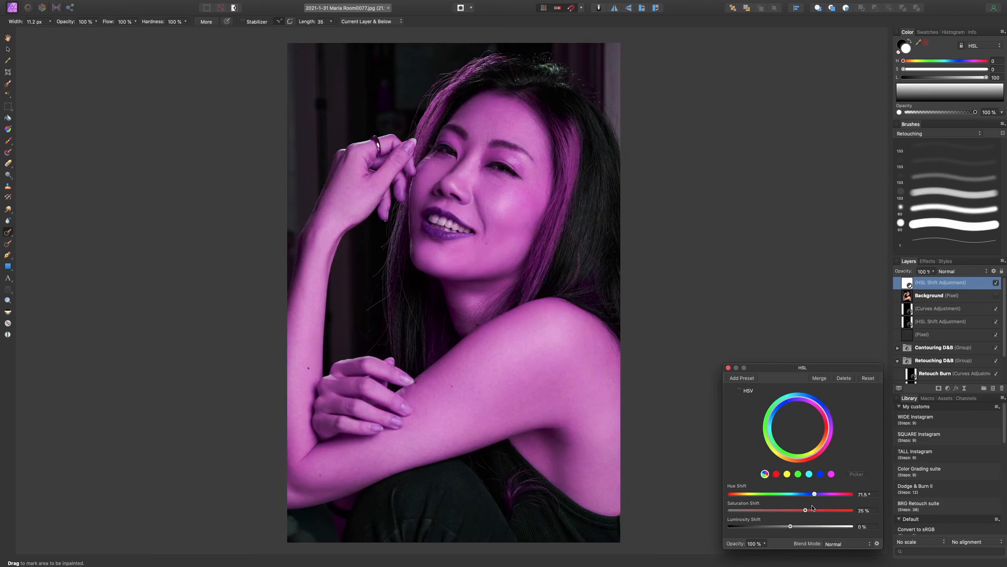
left_click(728, 367)
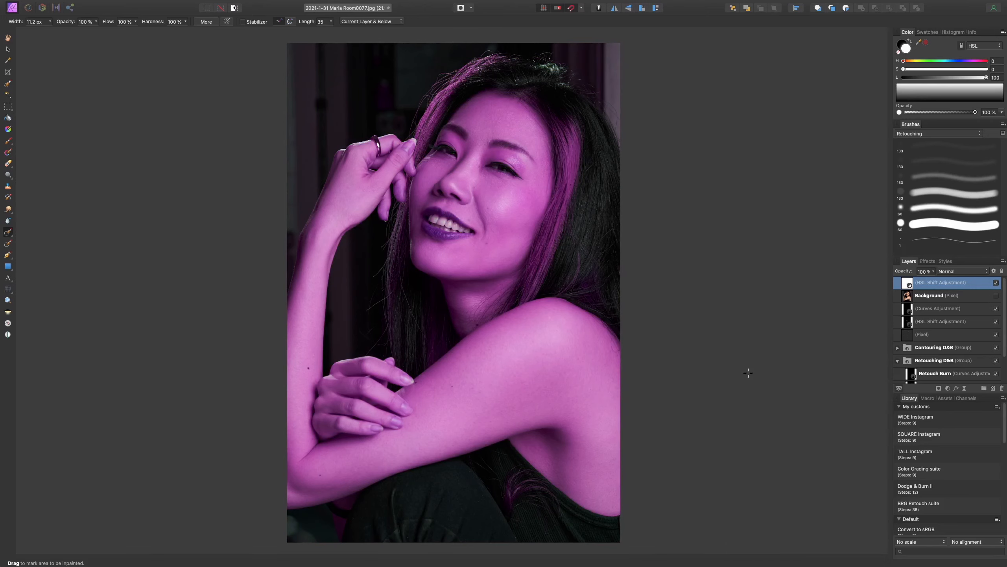
key("super+i")
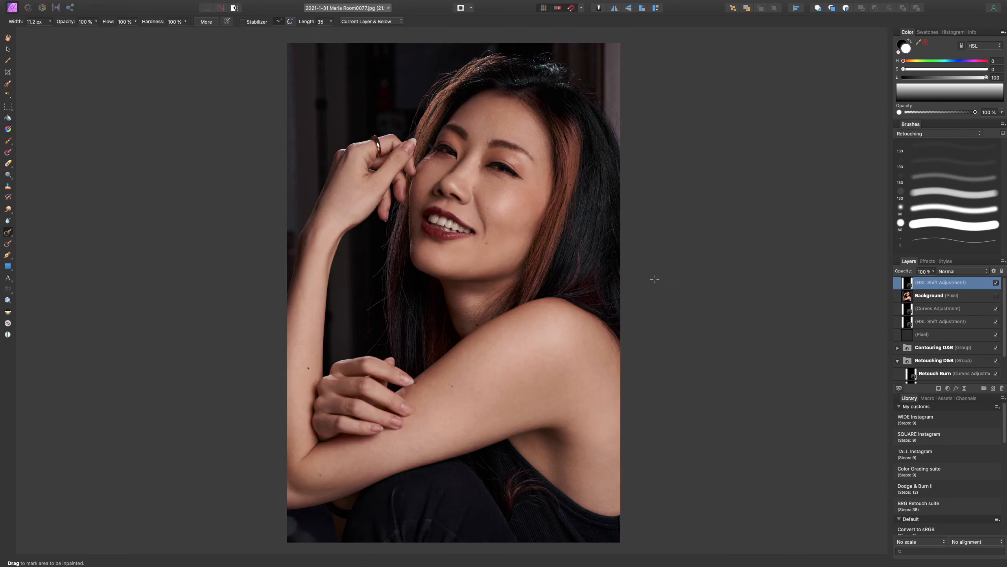
Paint white with a soft full-flow brush on the HSL mask over the brown streak between cheek and black hair, down to the shoulder.
key("b")
key("]")
key("]")
key("]")
key("]")
key("]")
key("]")
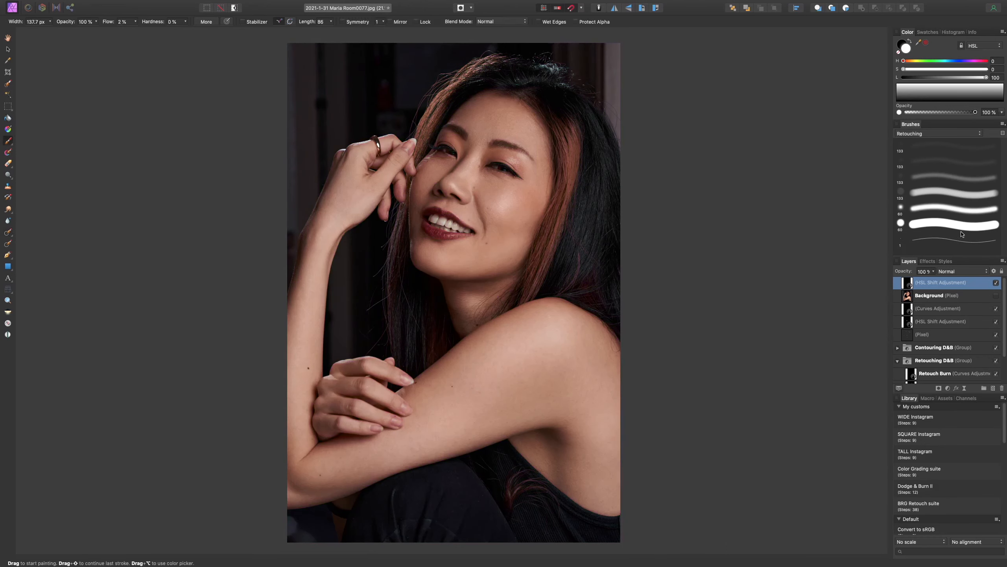
left_click(964, 209)
key("]")
key("]")
key("]")
key("]")
key("]")
key("]")
key("]")
key("]")
key("]")
key("]")
key("]")
mouse_move(545, 263)
left_mouse_down()
mouse_move(569, 188)
mouse_move(551, 109)
left_mouse_up()
key("]")
key("]")
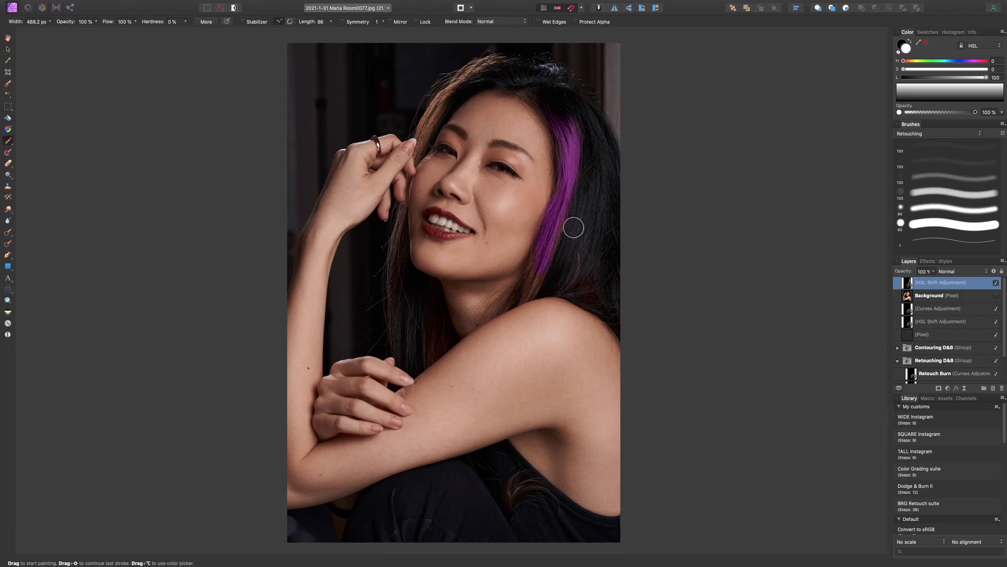
key("[")
key("[")
key("[")
key("[")
key("[")
key("[")
key("[")
left_click_drag(535, 261, 523, 300)
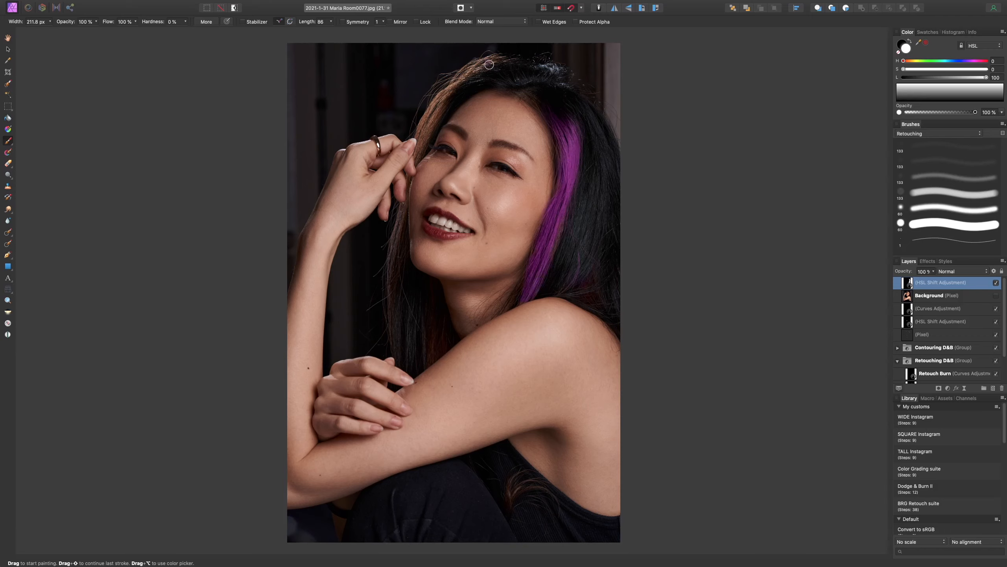
Paint white on the HSL mask over the hair on the raised-hand side, from the crown past the fingers to the neck.
key("bracketright")
key("bracketright")
mouse_move(498, 58)
left_mouse_down()
mouse_move(454, 79)
mouse_move(420, 131)
mouse_move(443, 107)
mouse_move(417, 155)
mouse_move(436, 114)
left_mouse_up()
key("bracketleft")
key("bracketright")
key("bracketright")
key("bracketright")
key("bracketright")
mouse_move(433, 323)
left_mouse_down()
mouse_move(427, 351)
mouse_move(445, 338)
mouse_move(437, 313)
mouse_move(399, 324)
mouse_move(393, 314)
mouse_move(388, 287)
mouse_move(410, 200)
mouse_move(413, 246)
mouse_move(394, 281)
mouse_move(400, 206)
left_mouse_up()
Refine the HSL mask with smaller brushes, painting white over the remaining hair near the fingers and above the shoulder.
key("bracketleft")
key("bracketleft")
key("bracketleft")
key("bracketleft")
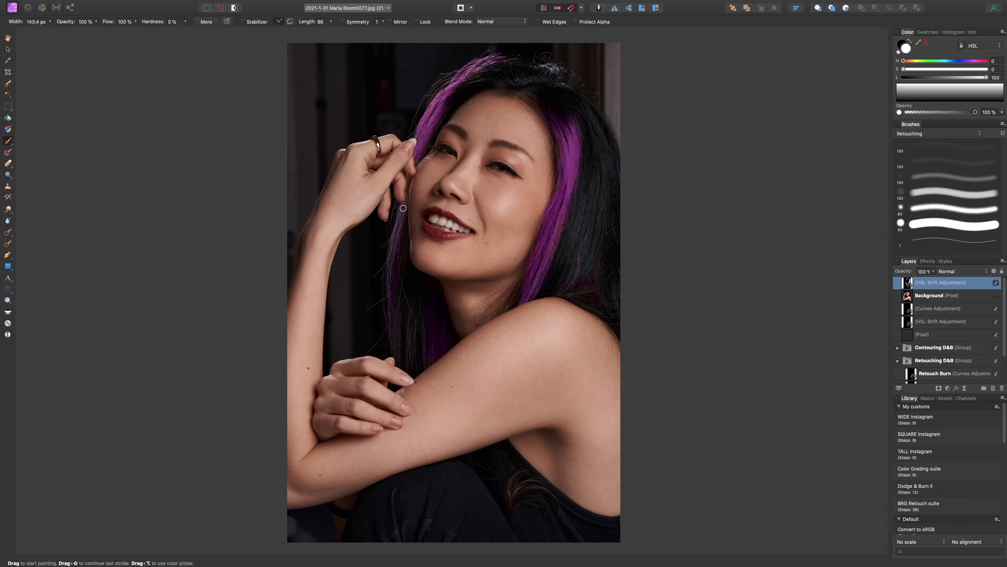
key("bracketleft")
key("bracketleft")
key("super+equal")
key("super+equal")
left_click_drag(375, 54, 387, 193)
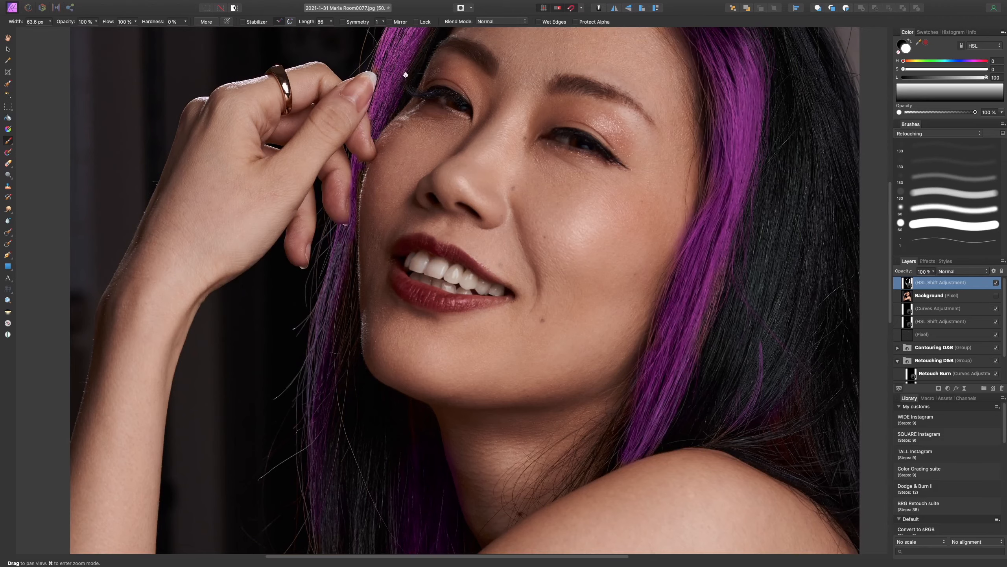
left_click_drag(397, 100, 380, 221)
key("bracketright")
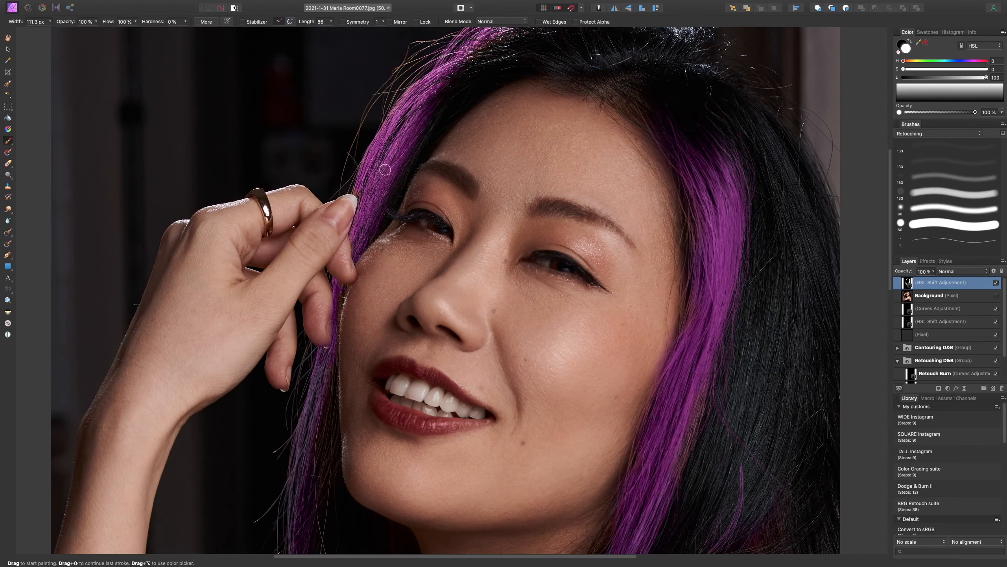
left_click_drag(409, 133, 367, 280)
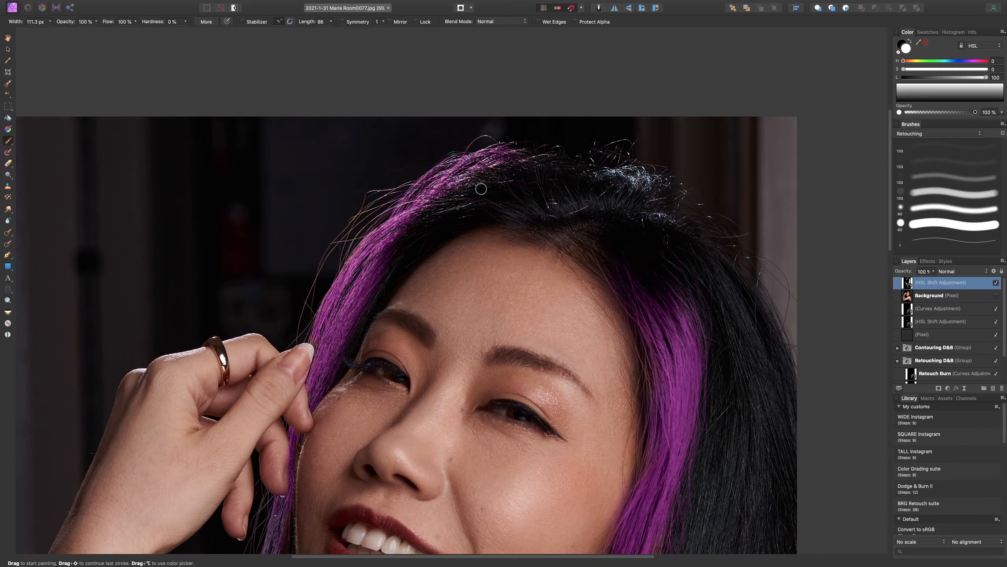
left_click_drag(477, 205, 472, 70)
left_click_drag(619, 265, 624, 81)
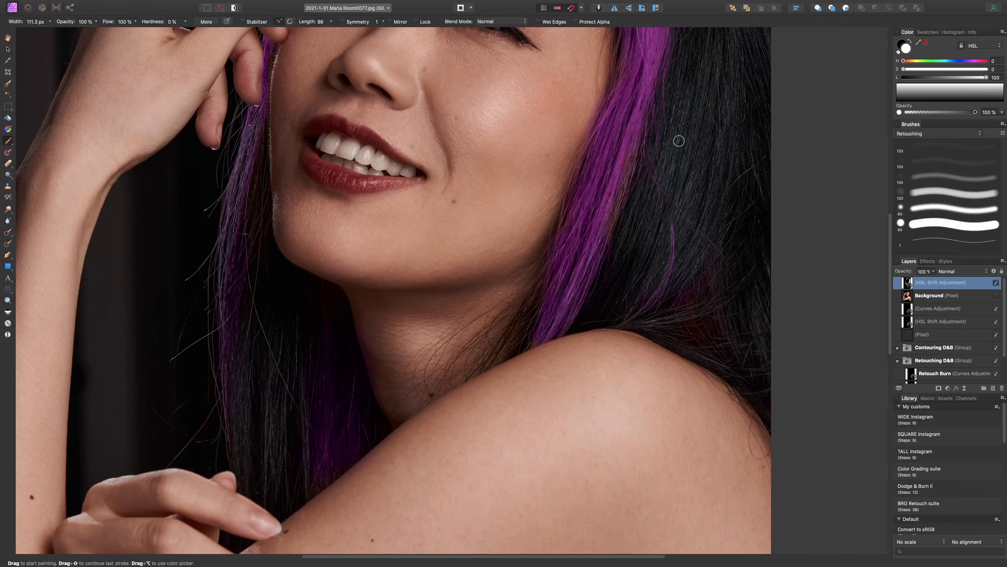
key("bracketright")
mouse_move(716, 277)
left_mouse_down()
mouse_move(691, 274)
mouse_move(719, 336)
mouse_move(634, 316)
left_mouse_up()
key("bracketleft")
key("bracketleft")
key("bracketleft")
key("bracketright")
scroll(456, 371, "down", 3)
Set the hair HSL adjustment's saturation shift to 20% and its layer opacity to 38%.
double_click(907, 282)
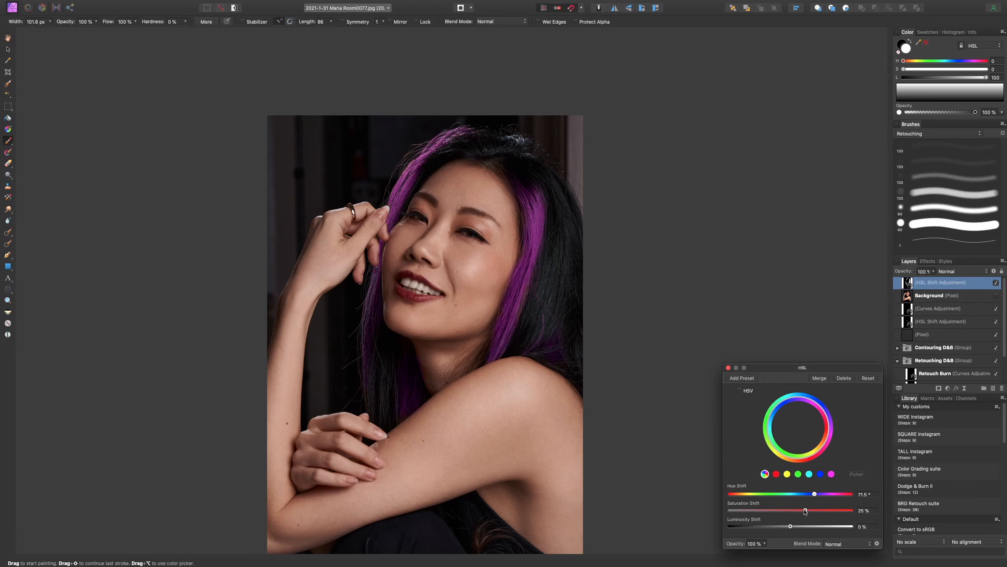
left_click_drag(802, 512, 795, 514)
left_click_drag(791, 512, 803, 511)
left_click(934, 273)
left_click_drag(933, 281, 891, 283)
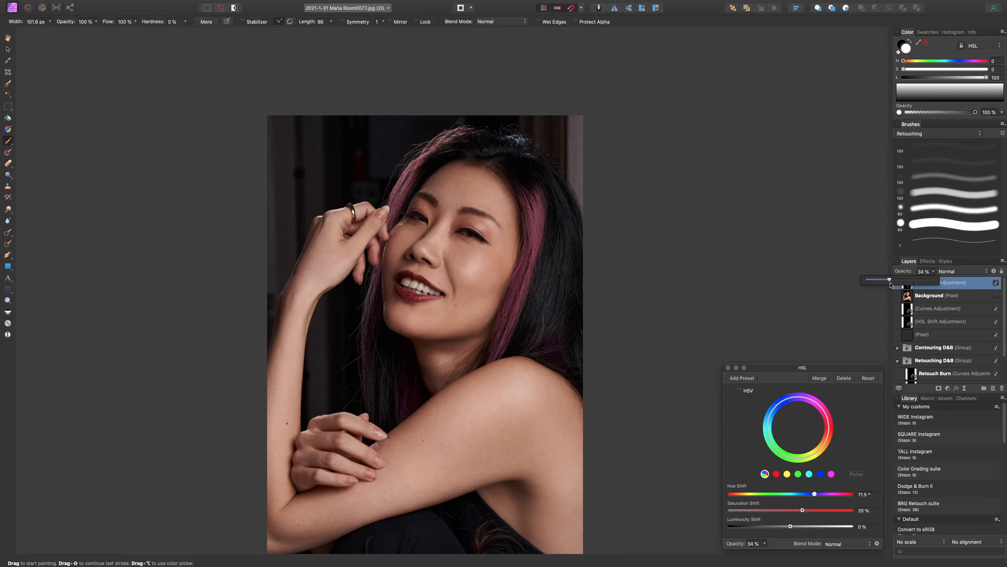
left_click_drag(887, 284, 894, 284)
left_click(728, 368)
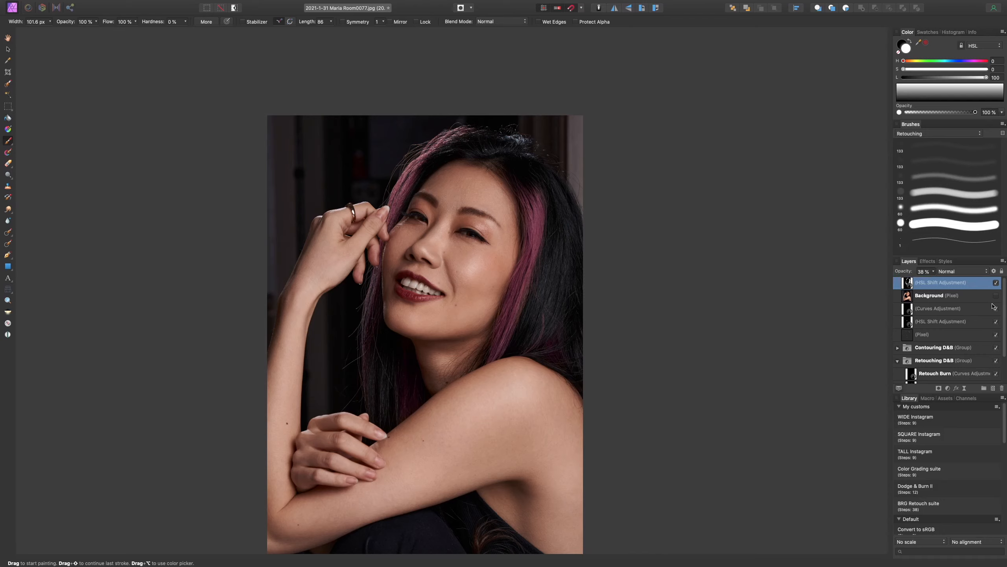
Move the hair HSL adjustment below the Background layer and compare the hair colour with the Background layer shown.
left_click_drag(911, 298, 903, 278)
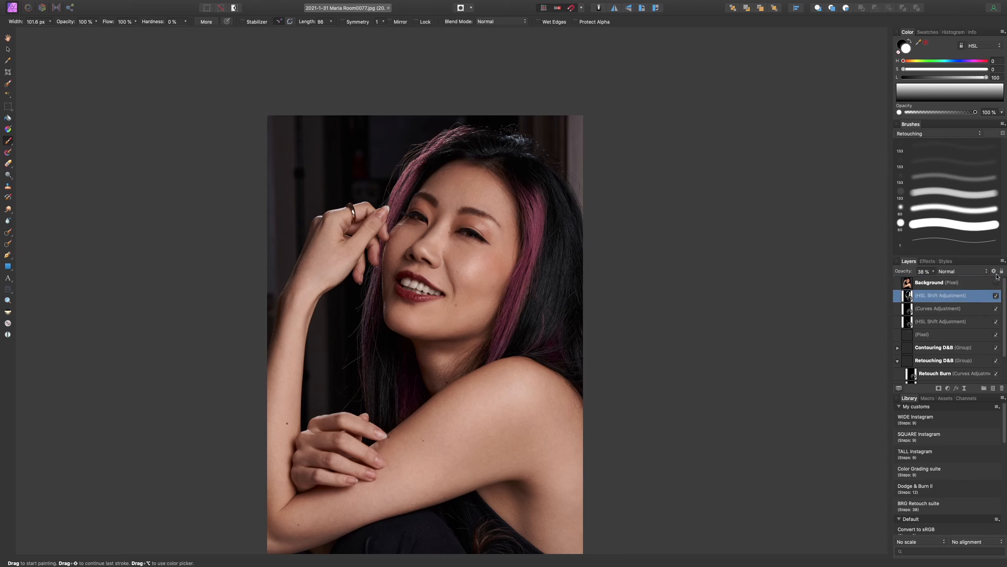
left_click(996, 282)
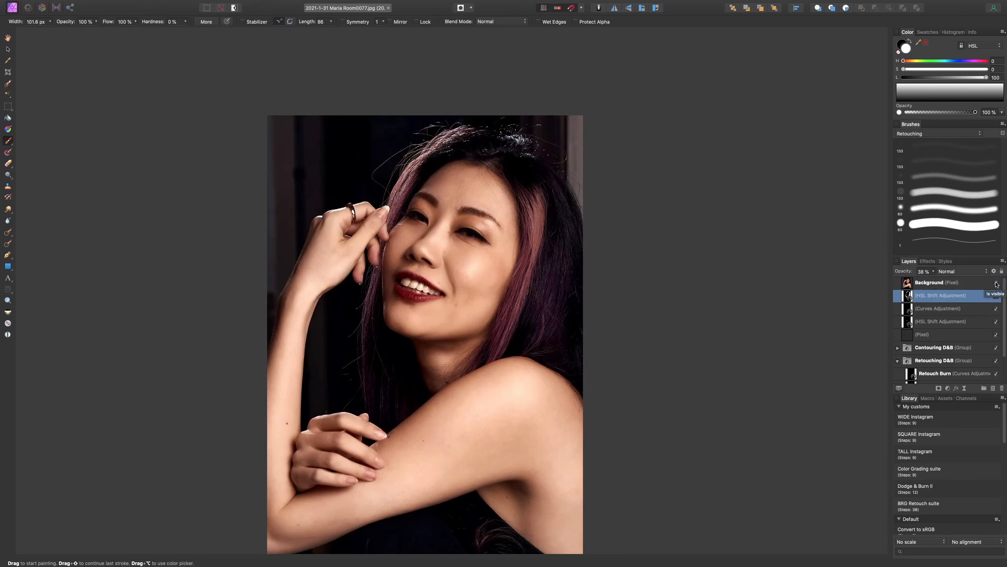
left_click(996, 284)
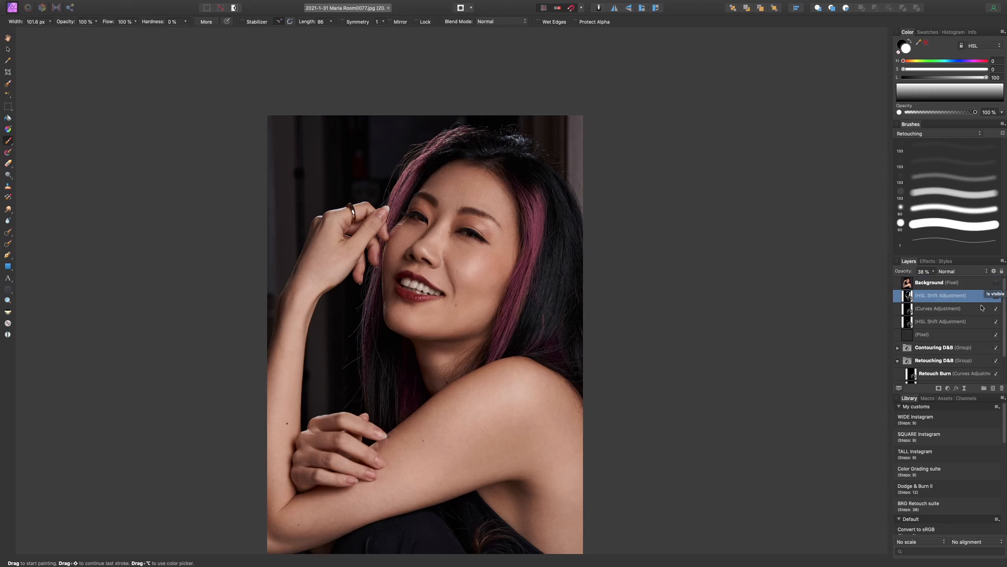
Reduce the hair HSL adjustment's layer opacity to 25%.
double_click(908, 296)
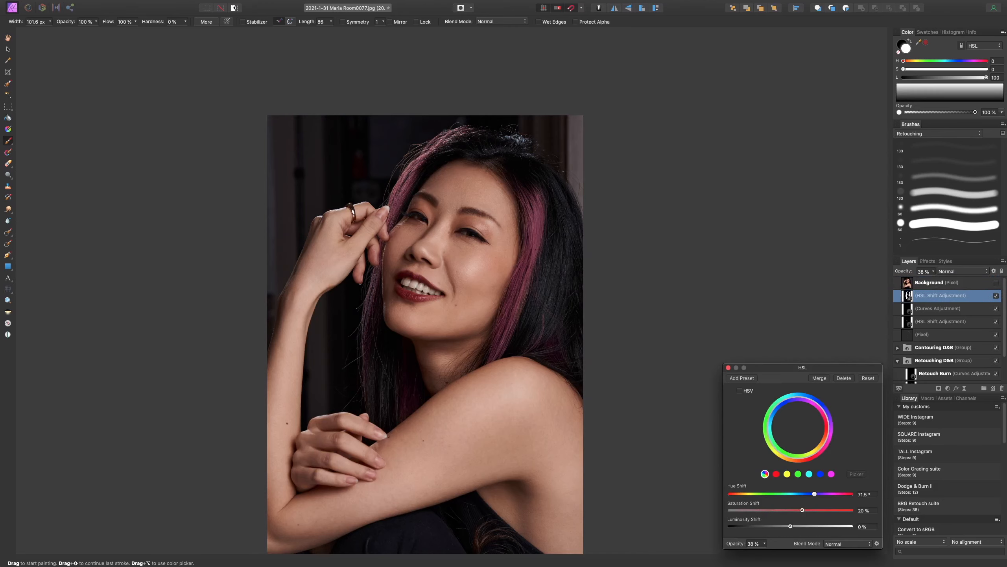
left_click(929, 271)
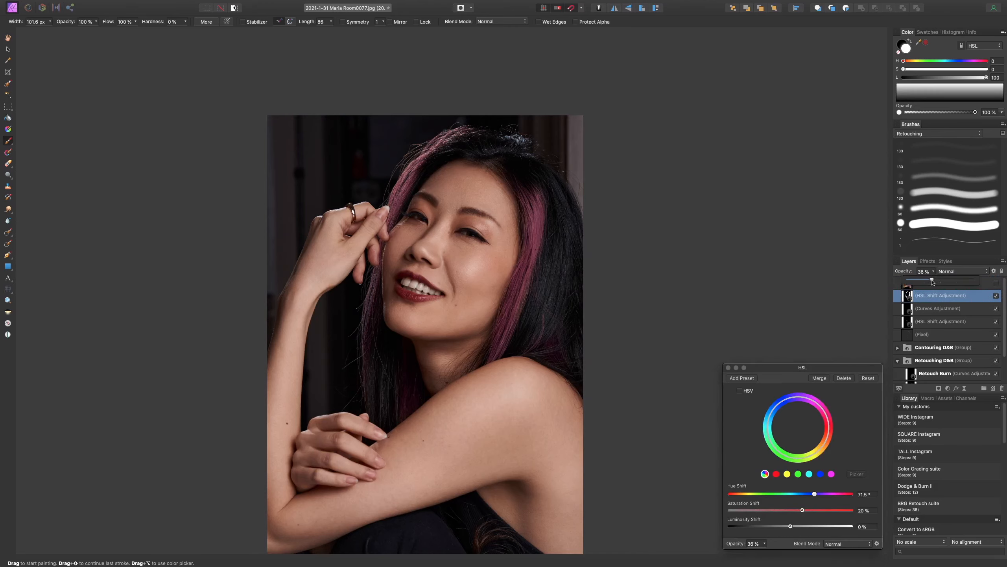
left_click_drag(932, 280, 925, 287)
left_click(728, 368)
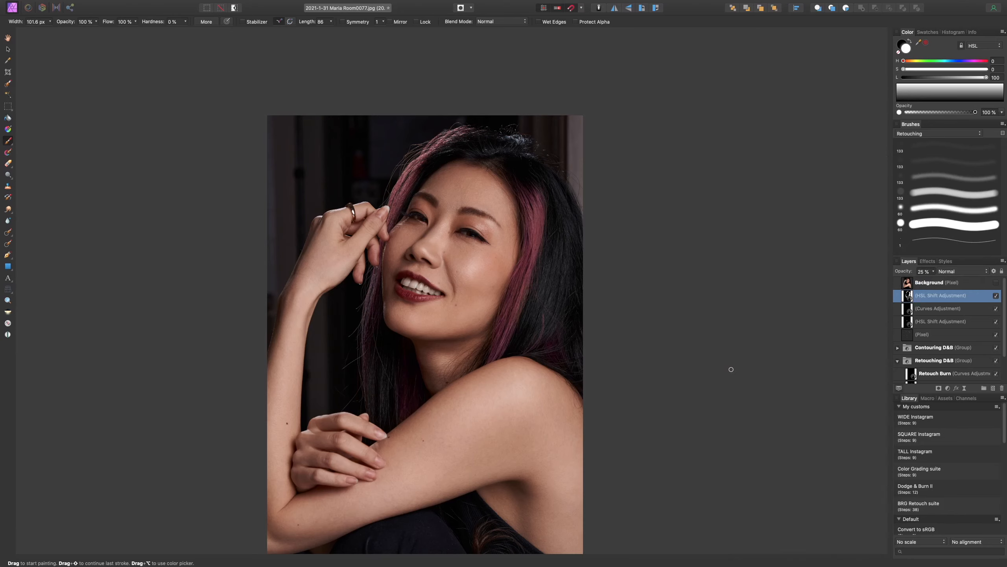
scroll(636, 375, "down", 2)
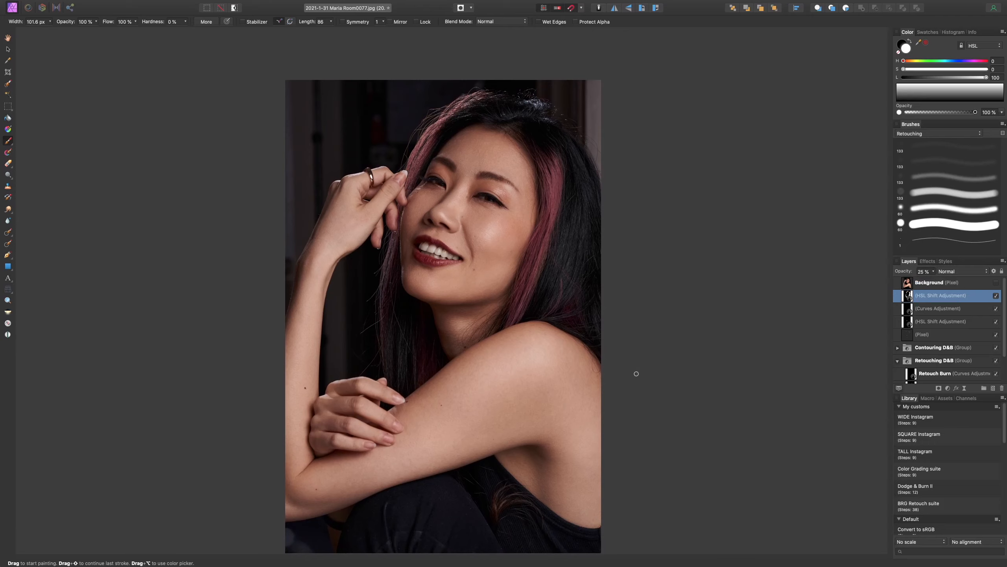
Add a Curves adjustment above the Background layer, slightly raising the highlights and lowering the shadows for more contrast.
left_click(957, 284)
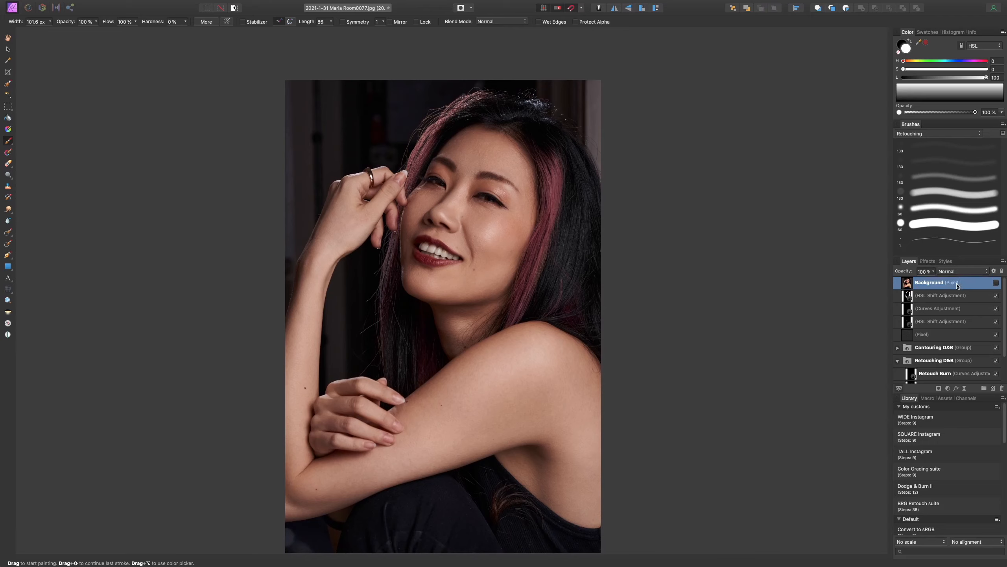
left_click(949, 388)
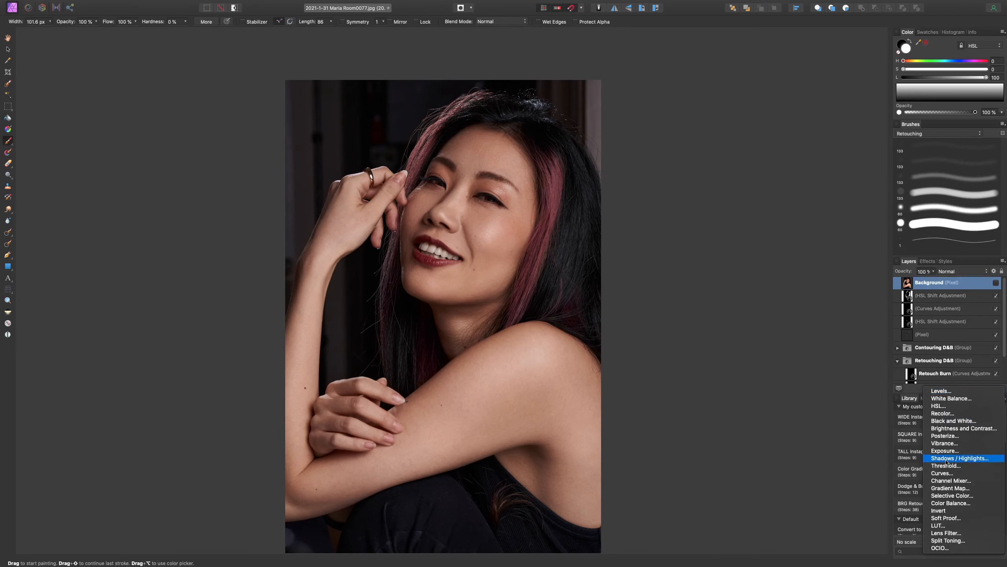
left_click(922, 468)
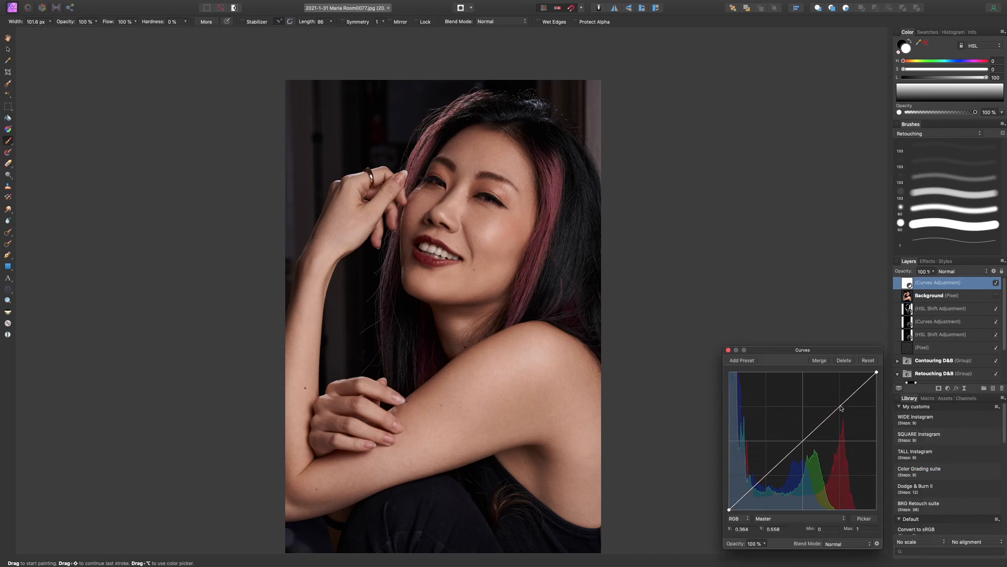
left_click_drag(840, 404, 840, 402)
left_click_drag(758, 481, 759, 483)
left_click(728, 351)
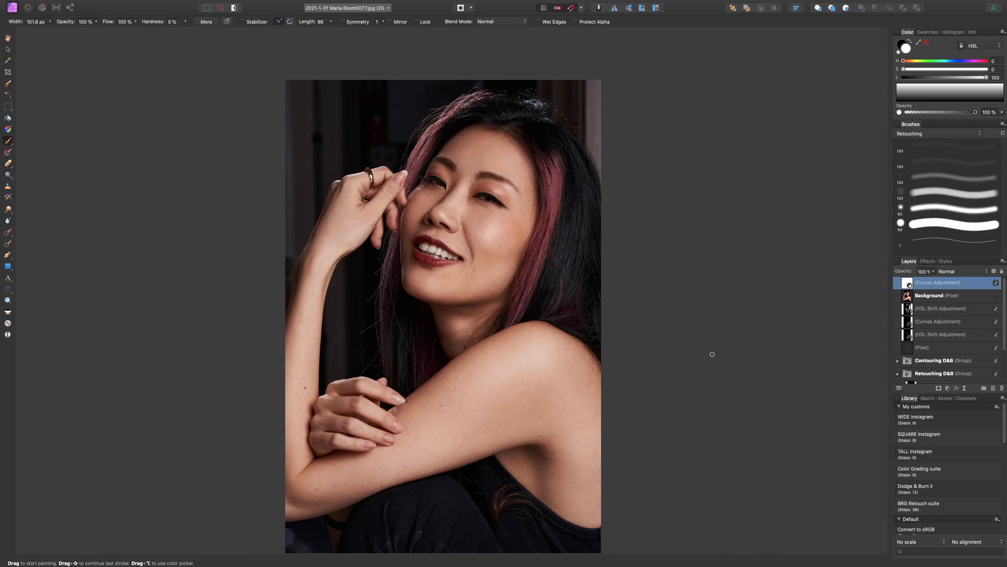
Merge all visible layers into a new pixel layer and switch to the Liquify Persona.
scroll(527, 365, "down", 3)
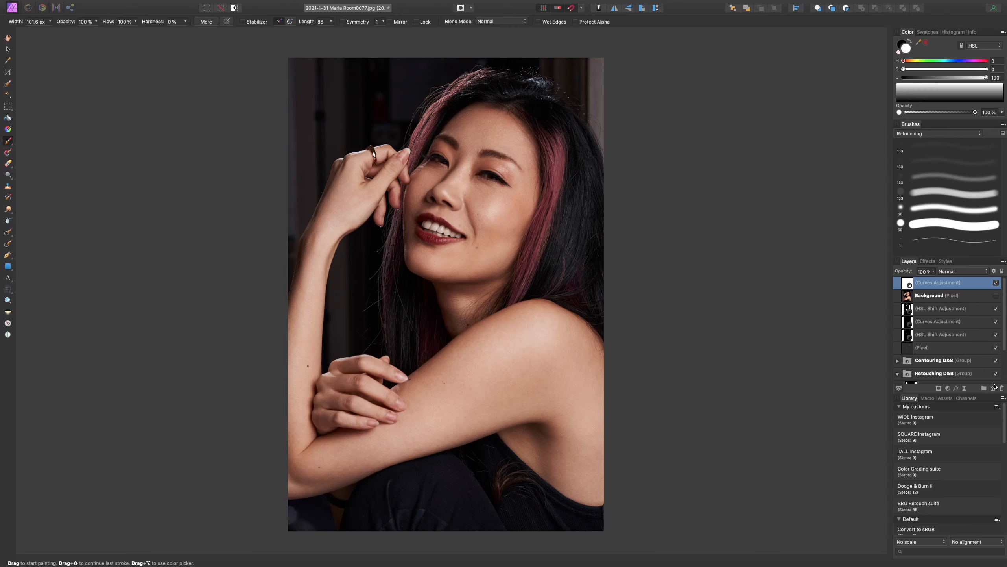
mouse_move(161, 5)
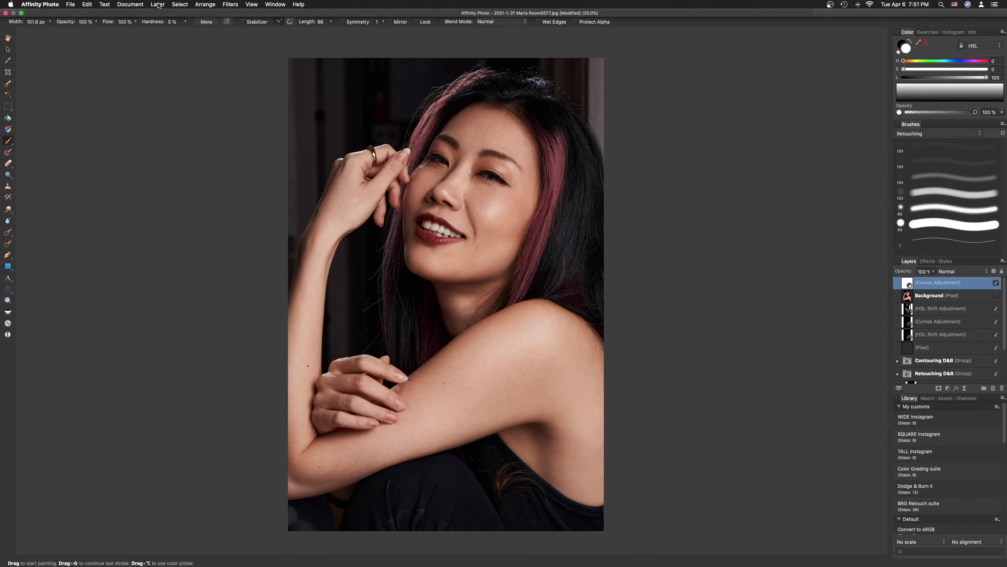
left_click(88, 3)
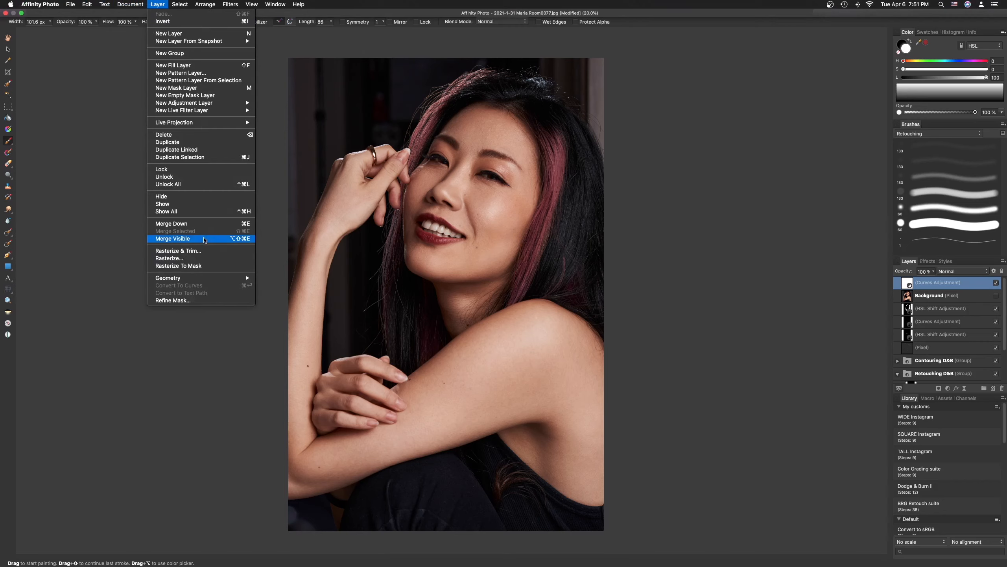
left_click(201, 238)
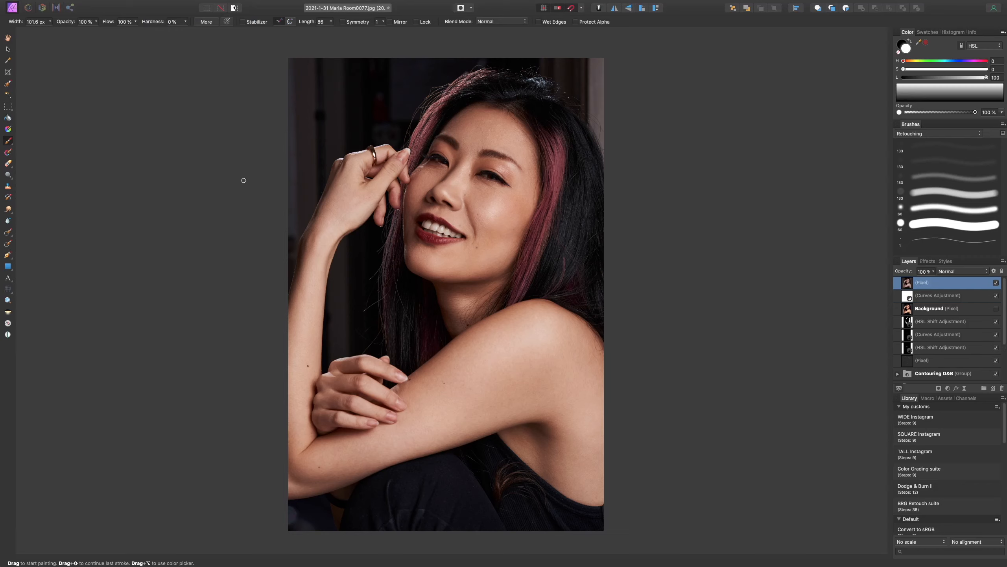
left_click(28, 8)
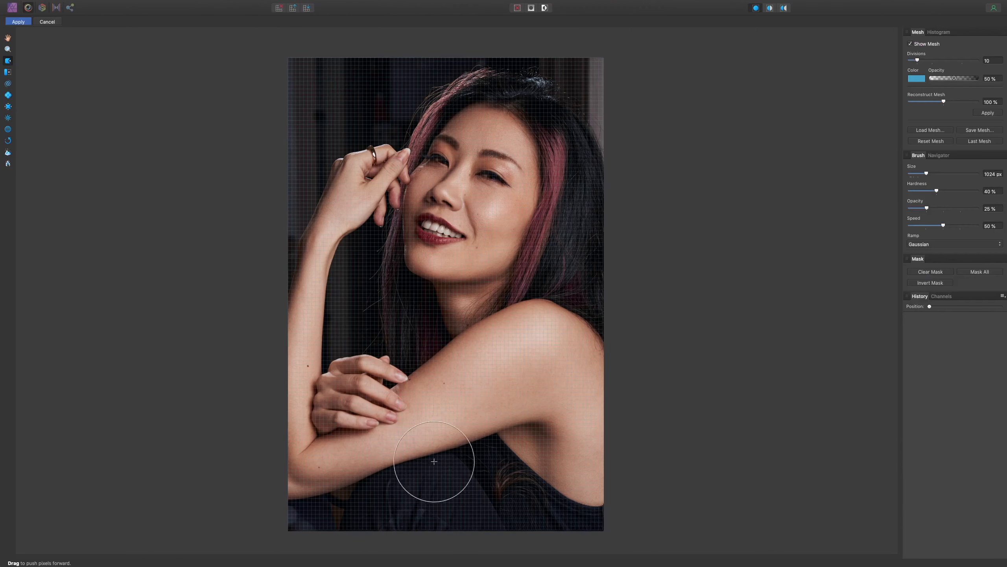
Nudge the forearm's underside with an enlarged Push Forward brush and hide the liquify mesh.
key("bracketright")
key("bracketright")
key("bracketright")
key("bracketright")
key("bracketright")
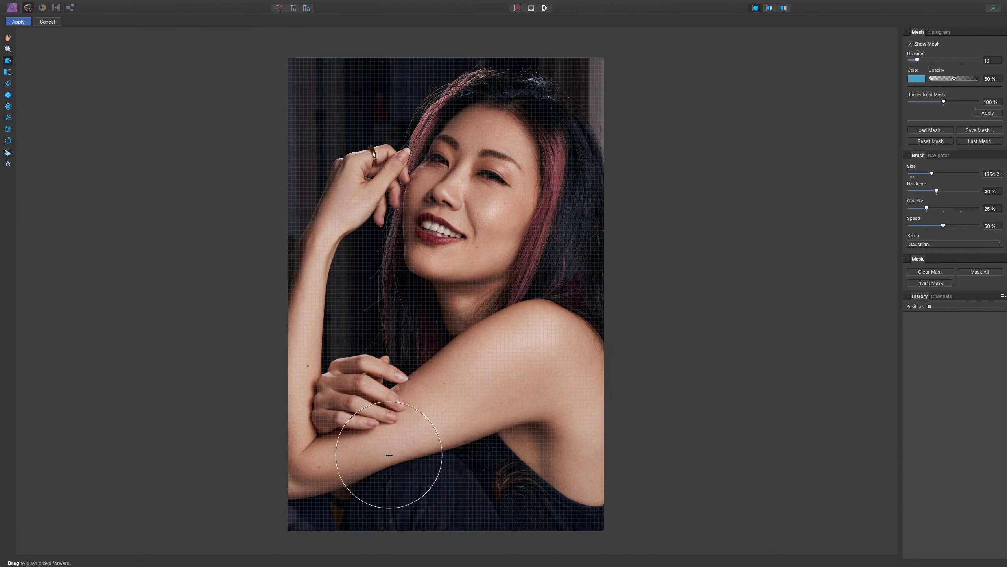
left_click_drag(391, 457, 392, 462)
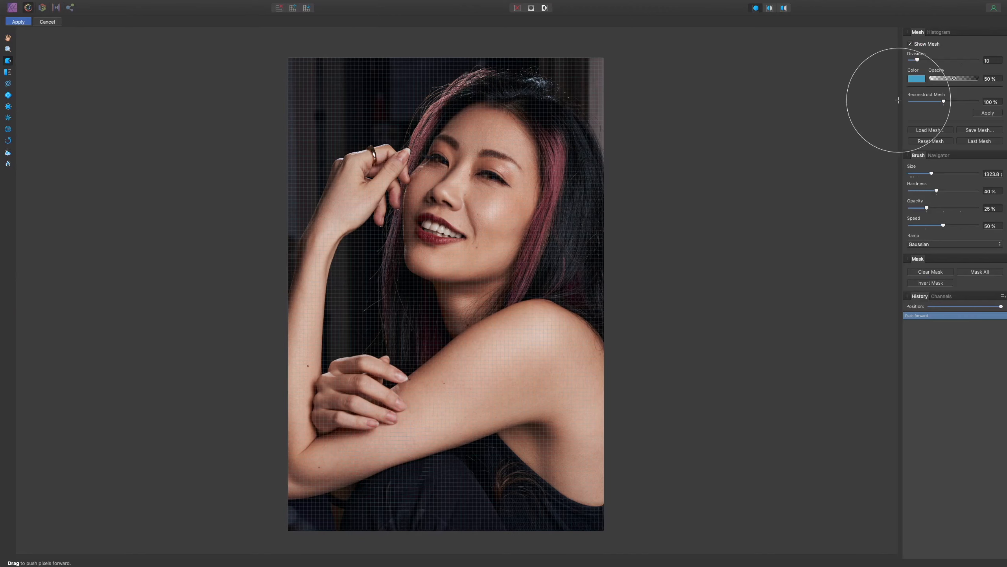
left_click(910, 44)
Try reshaping the forearm's underside with a smaller Push Forward brush, and undo all the push strokes.
key("bracketleft")
key("bracketleft")
mouse_move(366, 487)
left_mouse_down()
mouse_move(415, 444)
mouse_move(404, 438)
mouse_move(390, 470)
mouse_move(393, 464)
left_mouse_up()
key("bracketleft")
key("bracketleft")
key("bracketleft")
key("bracketleft")
key("bracketleft")
key("bracketright")
key("bracketright")
key("bracketright")
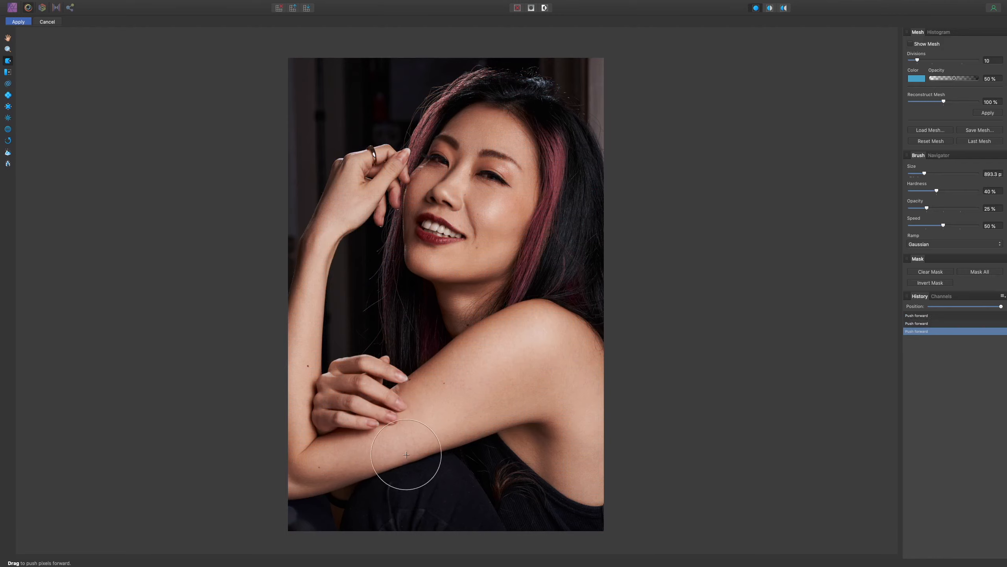
key("ctrl+z")
key("ctrl+z")
key("ctrl+z")
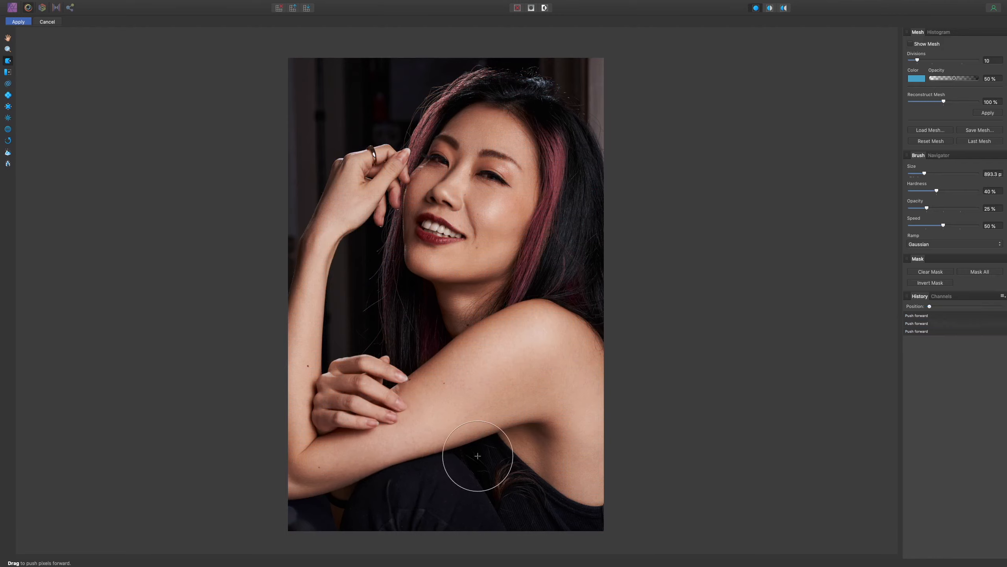
Push the forearm's edge above the trousers with a brush of about 1027 px, replacing the second stroke with a smaller one at about 917 px.
key("bracketright")
key("bracketright")
key("bracketright")
key("bracketright")
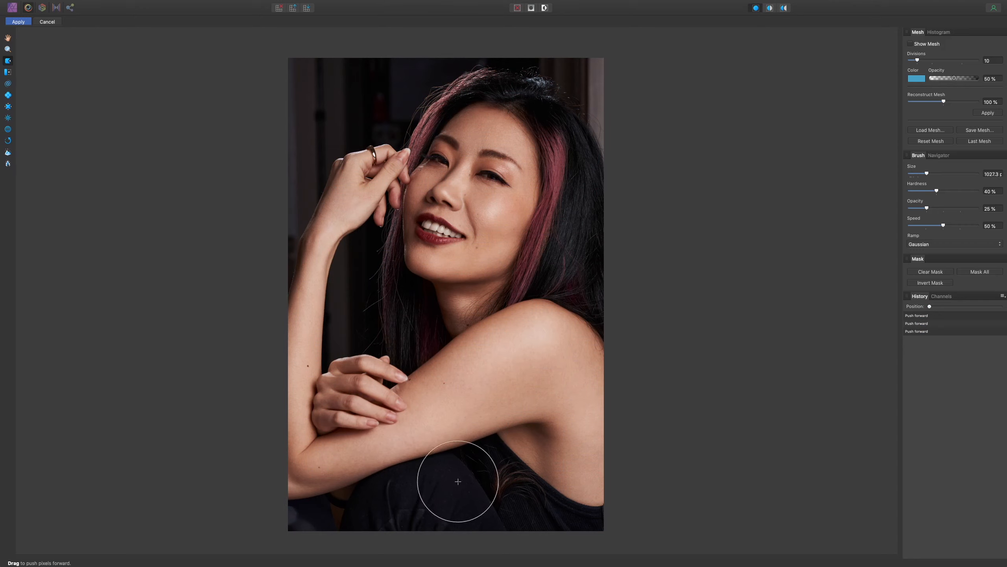
left_click_drag(396, 484, 403, 483)
key("bracketright")
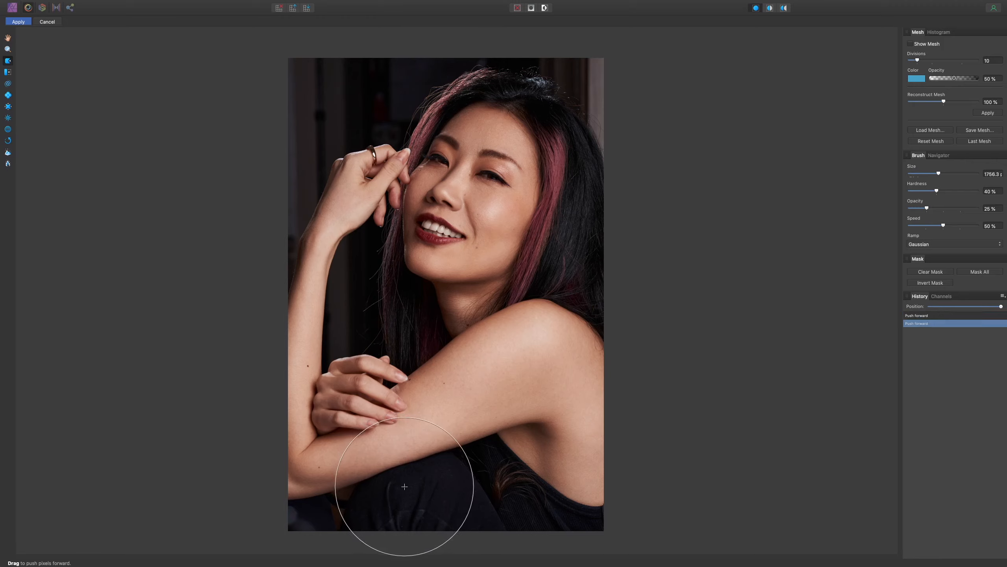
key("ctrl+z")
key("bracketleft")
key("bracketleft")
key("bracketleft")
left_click(424, 476)
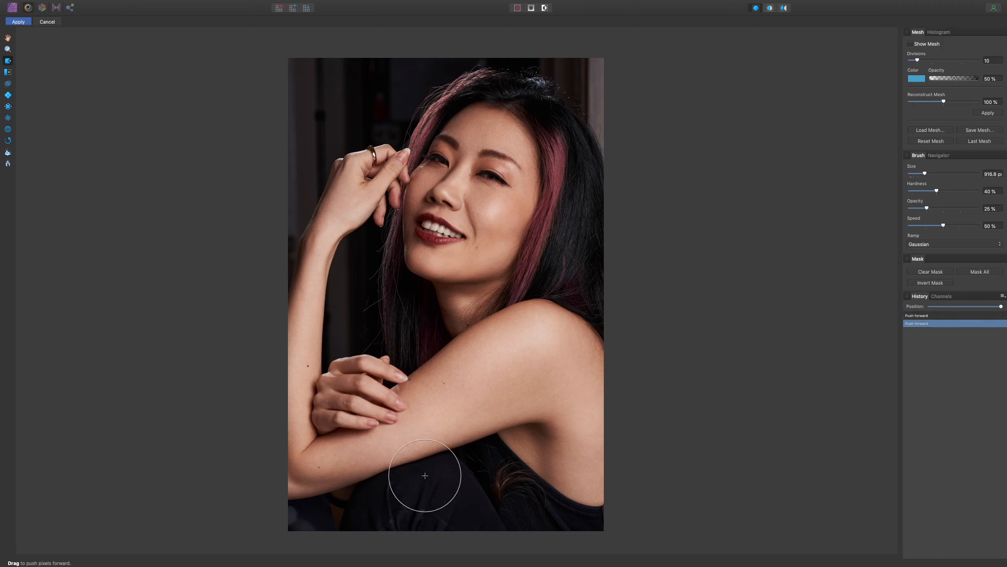
Smooth the forearm's lower contour from the middle towards the elbow with several short pushes, varying the brush between about 760 and 900 px.
key("bracketleft")
mouse_move(393, 461)
left_mouse_down()
mouse_move(396, 479)
mouse_move(427, 463)
mouse_move(426, 442)
left_mouse_up()
key("bracketleft")
left_click(425, 443)
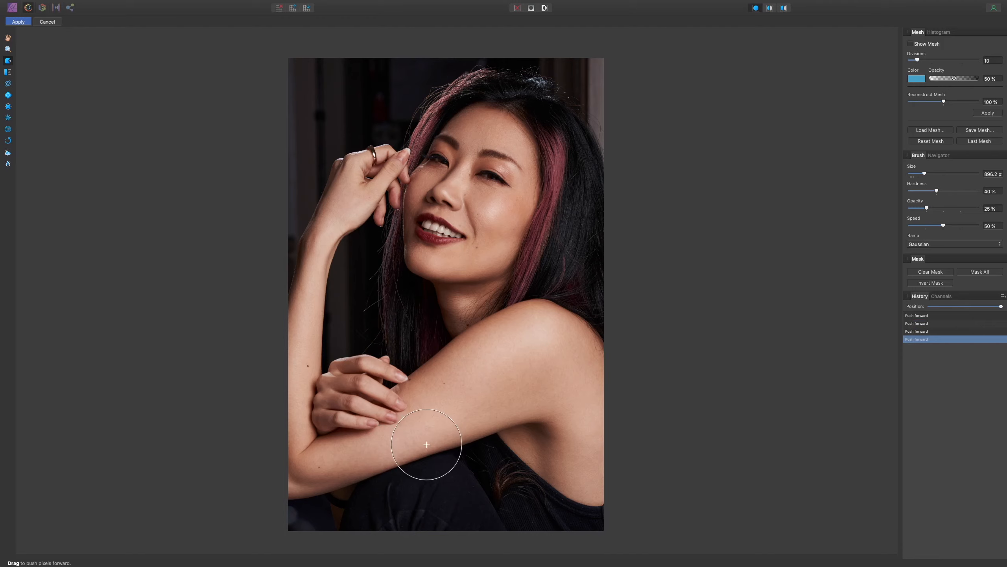
key("bracketleft")
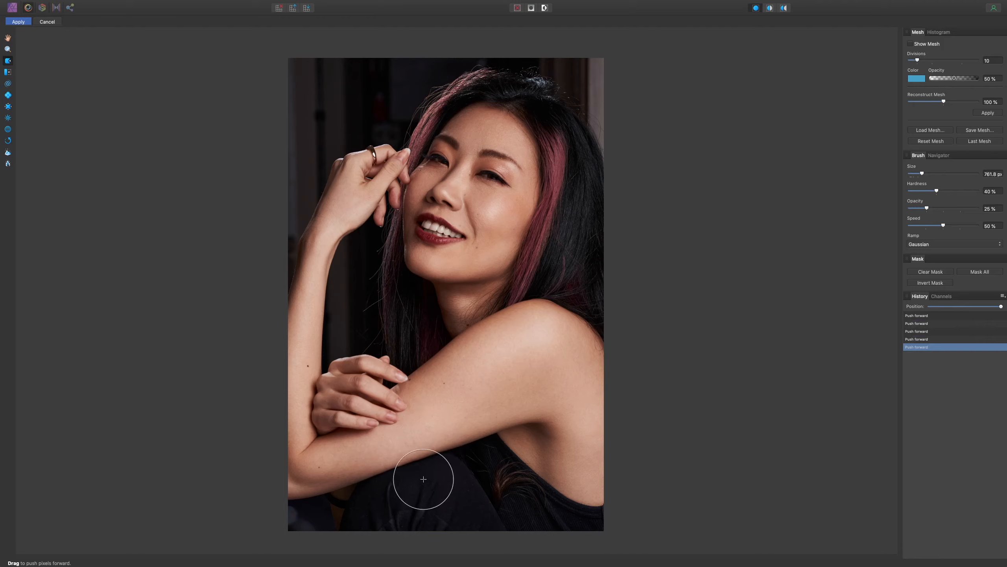
key("bracketright")
left_click_drag(418, 478, 419, 475)
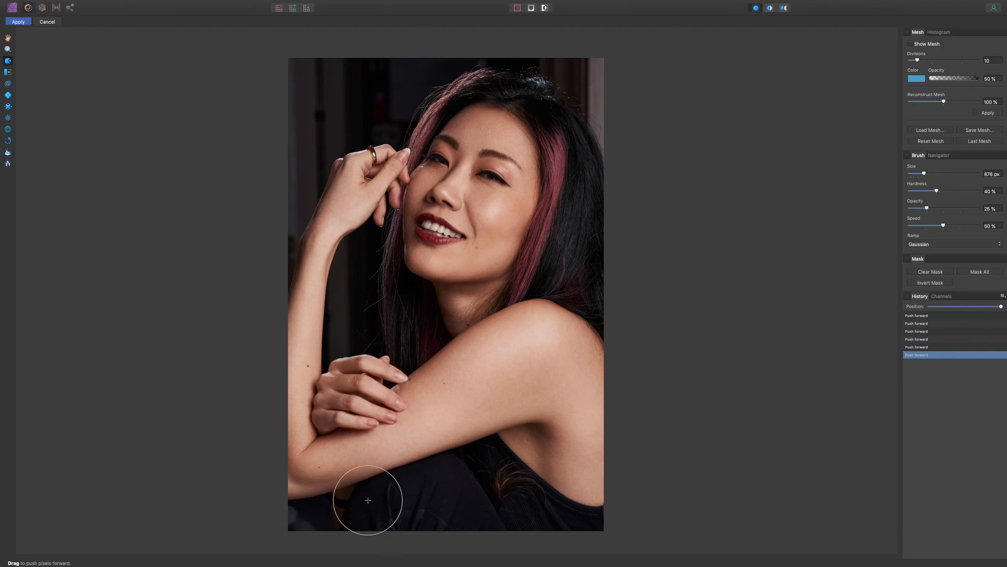
key("bracketleft")
left_click_drag(394, 484, 394, 486)
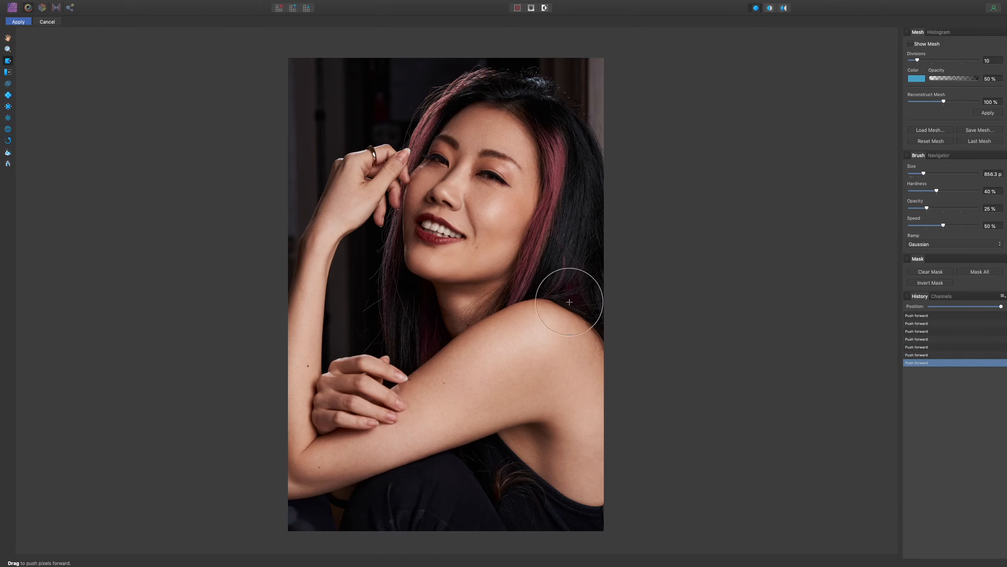
Reshape the shoulder's upper contour below the hair and neck with Push Forward, using brushes of about 1500 px and 1273 px.
key("bracketright")
key("bracketright")
key("bracketright")
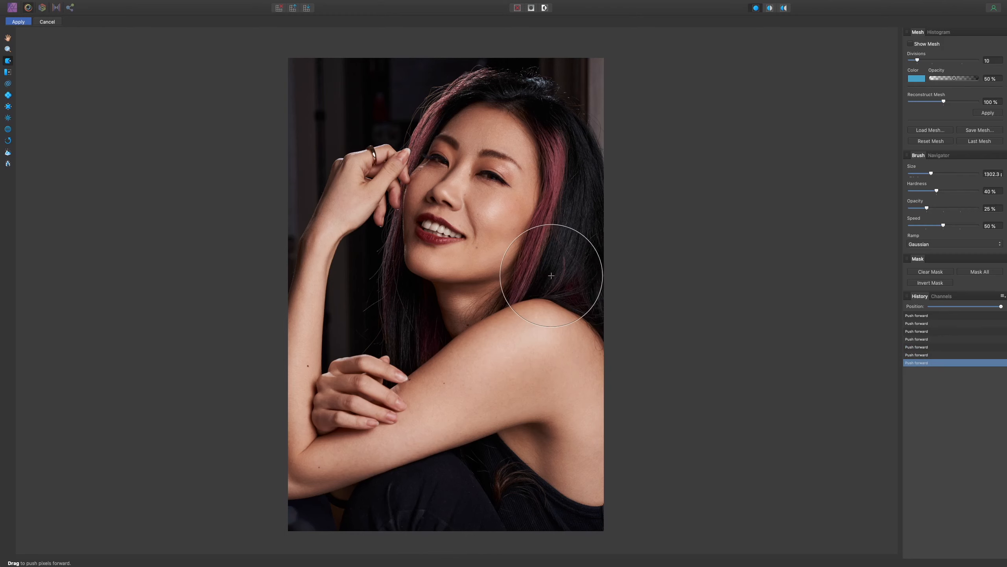
key("bracketright")
left_click_drag(554, 264, 556, 266)
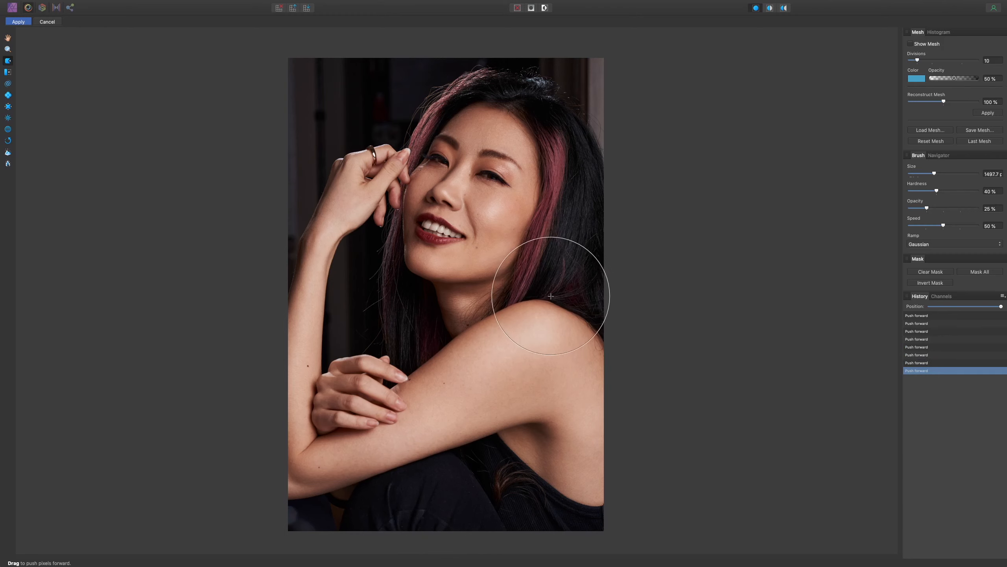
left_click_drag(543, 305, 592, 318)
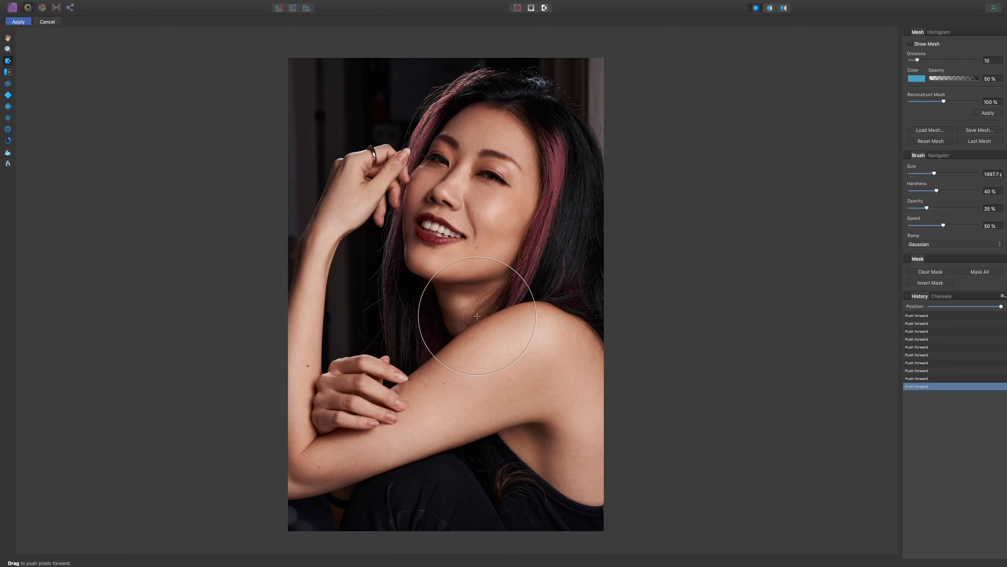
key("bracketleft")
left_click_drag(468, 320, 469, 321)
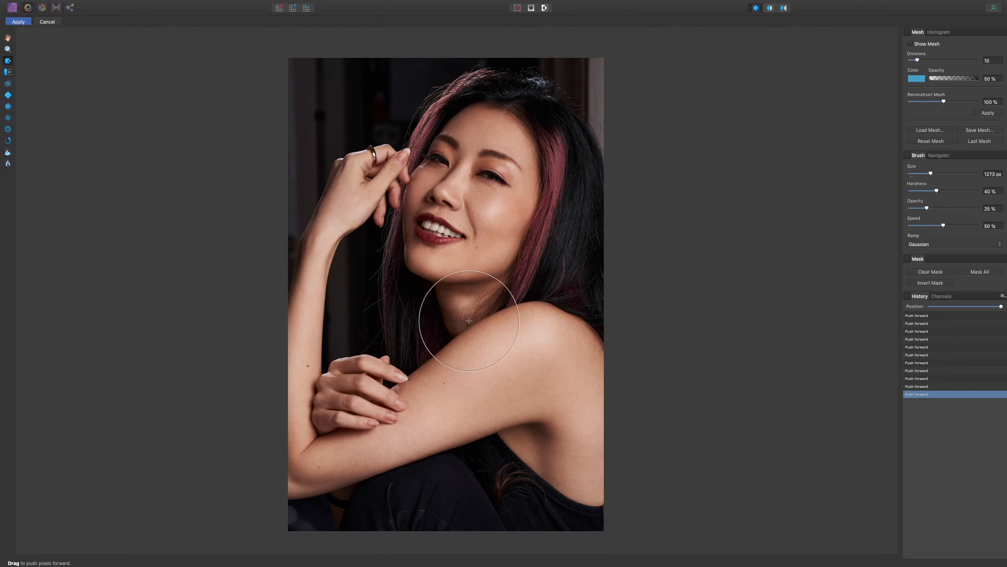